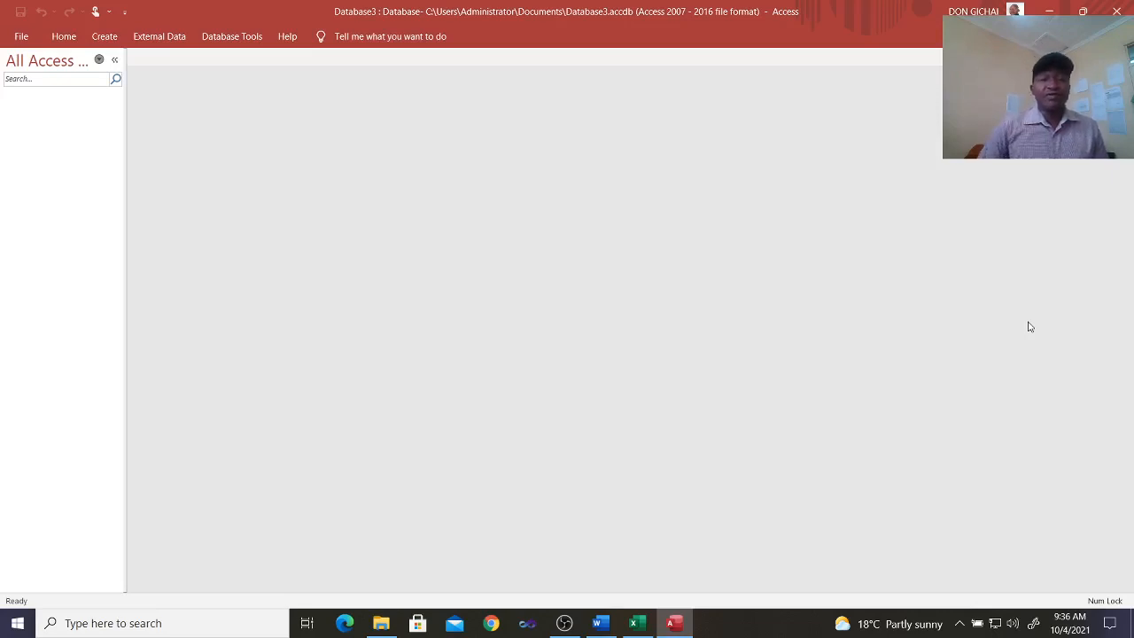
# Create a new table in Design View and name its first field customerid
pyautogui.click(105, 37)
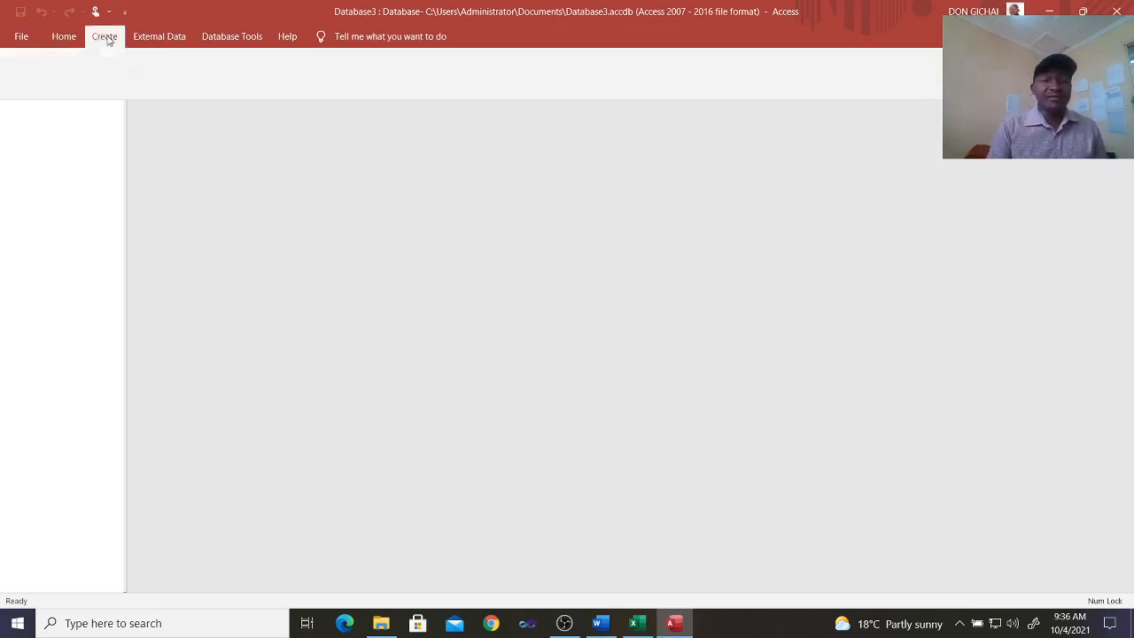
pyautogui.click(112, 82)
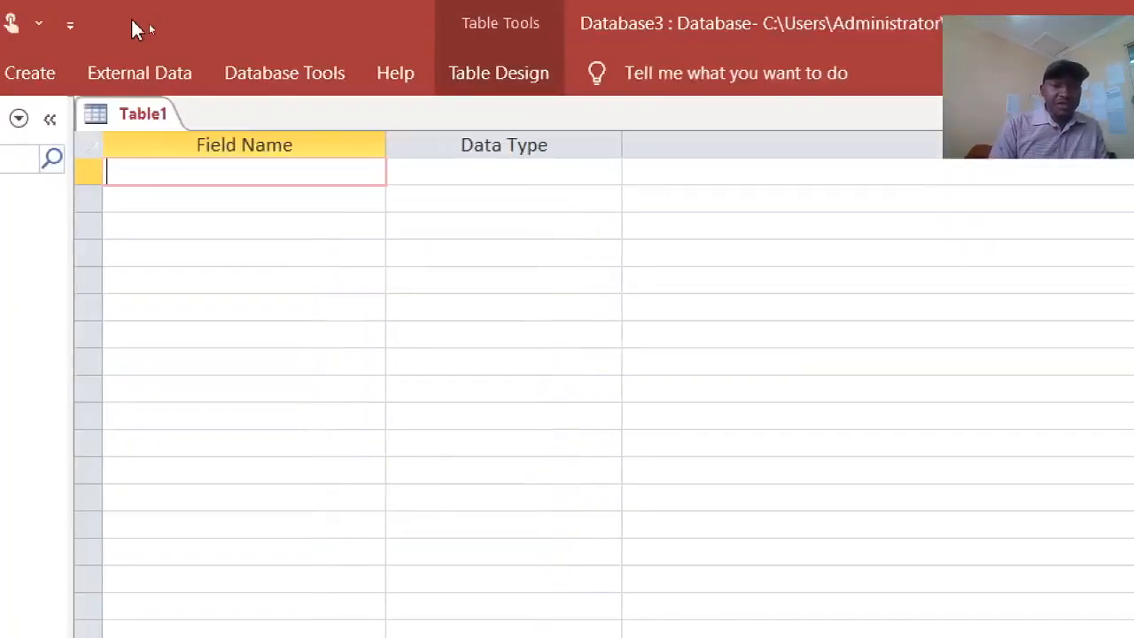
pyautogui.write('2c')
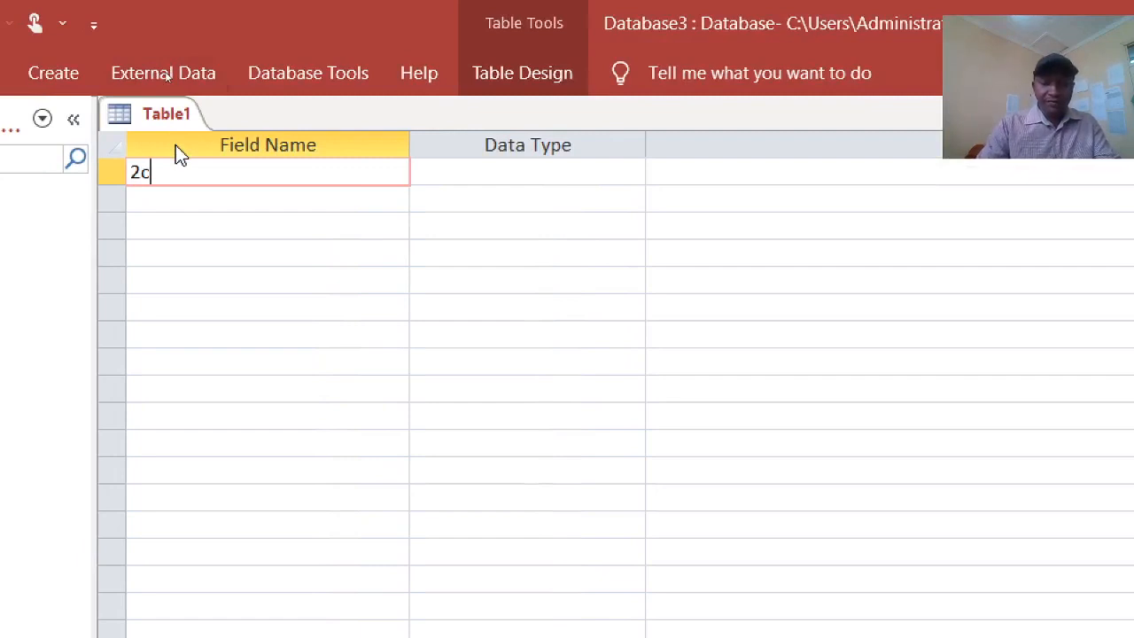
pyautogui.press('BackSpace')
pyautogui.press('BackSpace')
pyautogui.write('cu')
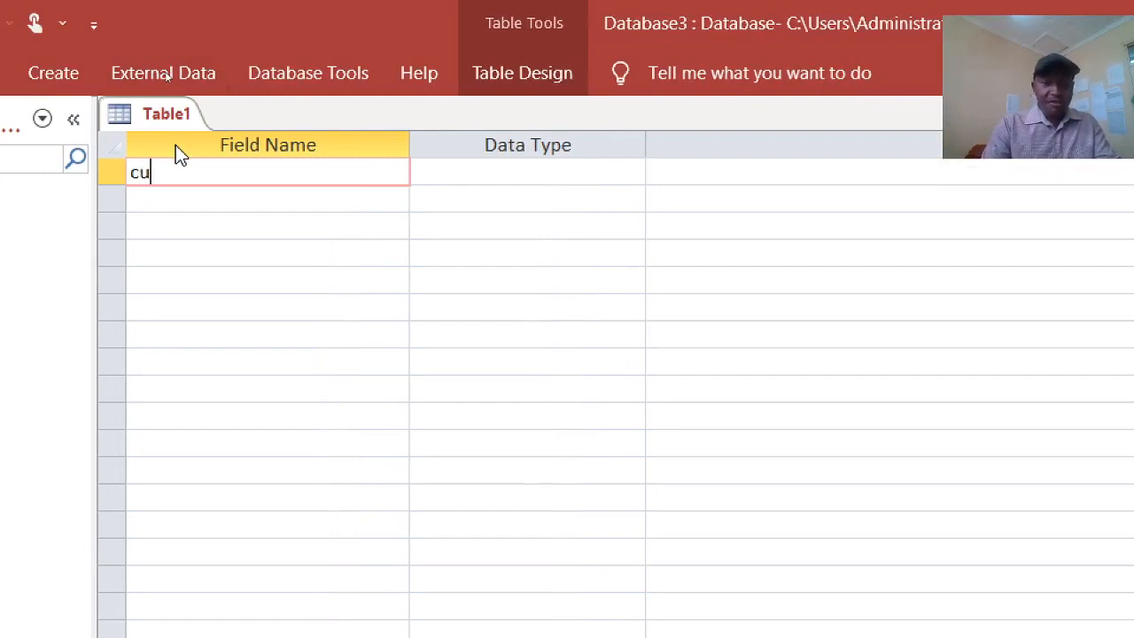
pyautogui.write('stomerid')
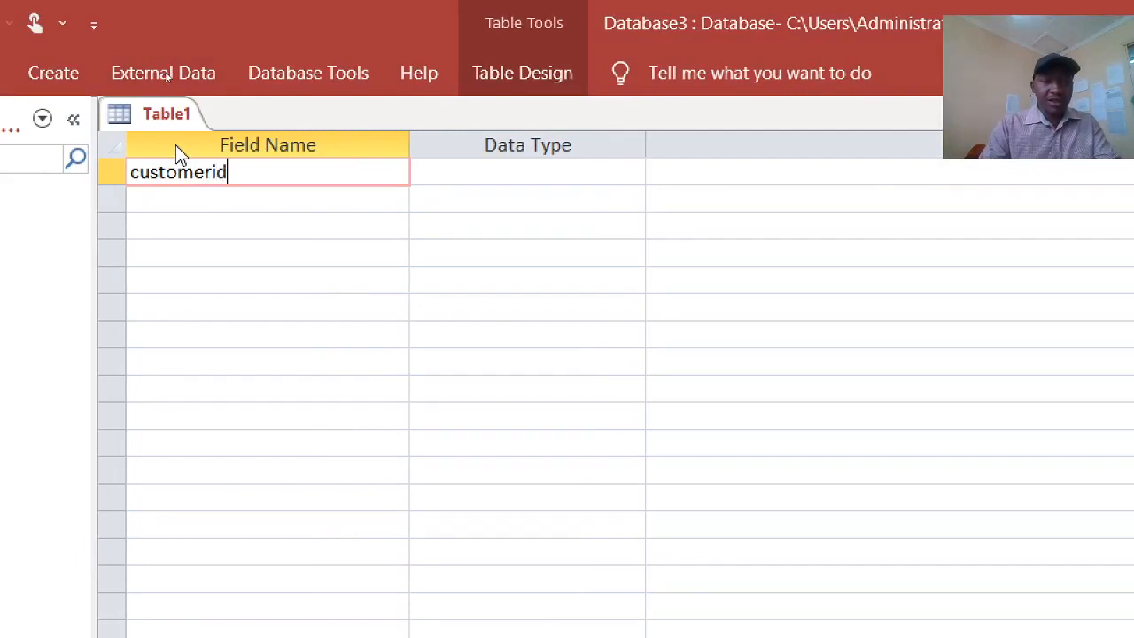
# Set the customerid field's data type to AutoNumber and make it the primary key
pyautogui.click(488, 172)
pyautogui.write('autoNumber')
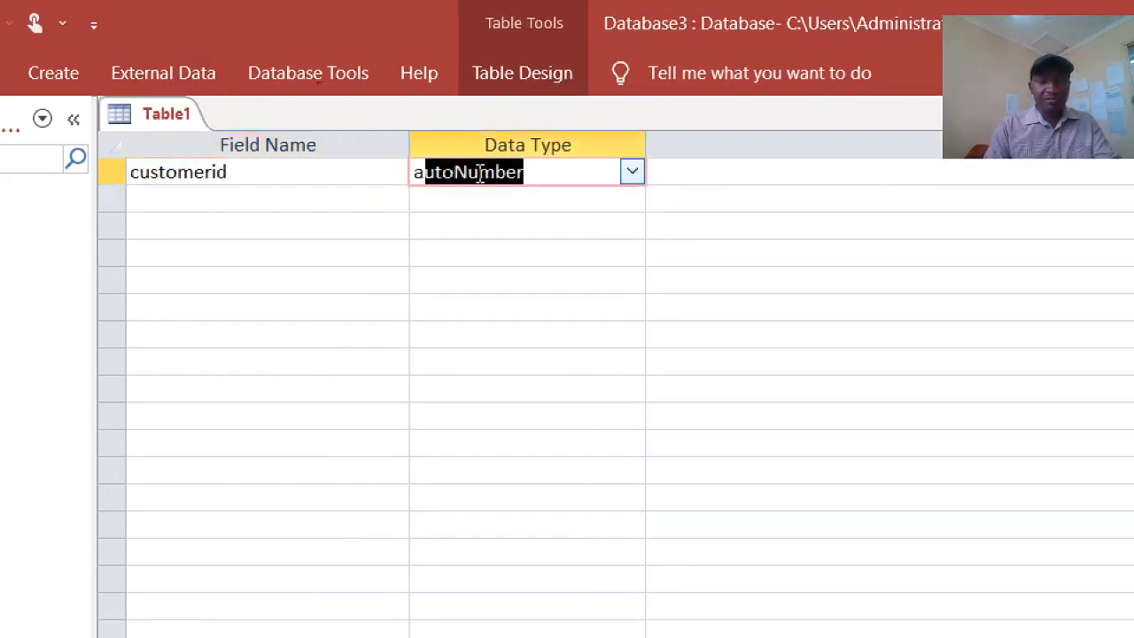
pyautogui.rightClick(479, 173)
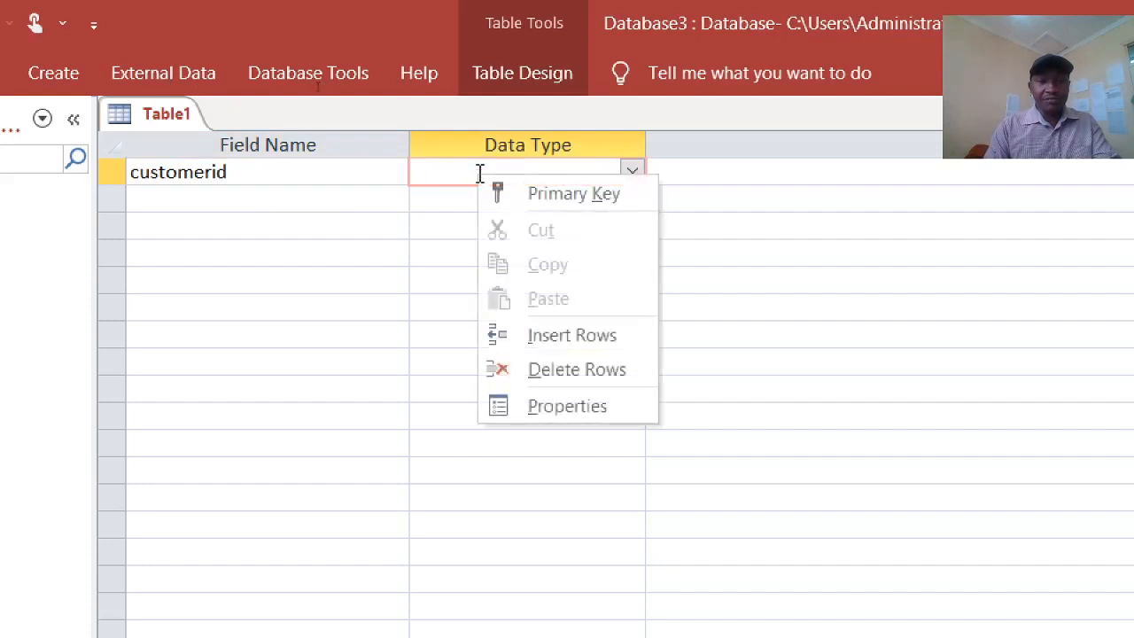
pyautogui.click(522, 194)
# Add a second field named CustomerName below customerid
pyautogui.click(286, 220)
pyautogui.click(285, 206)
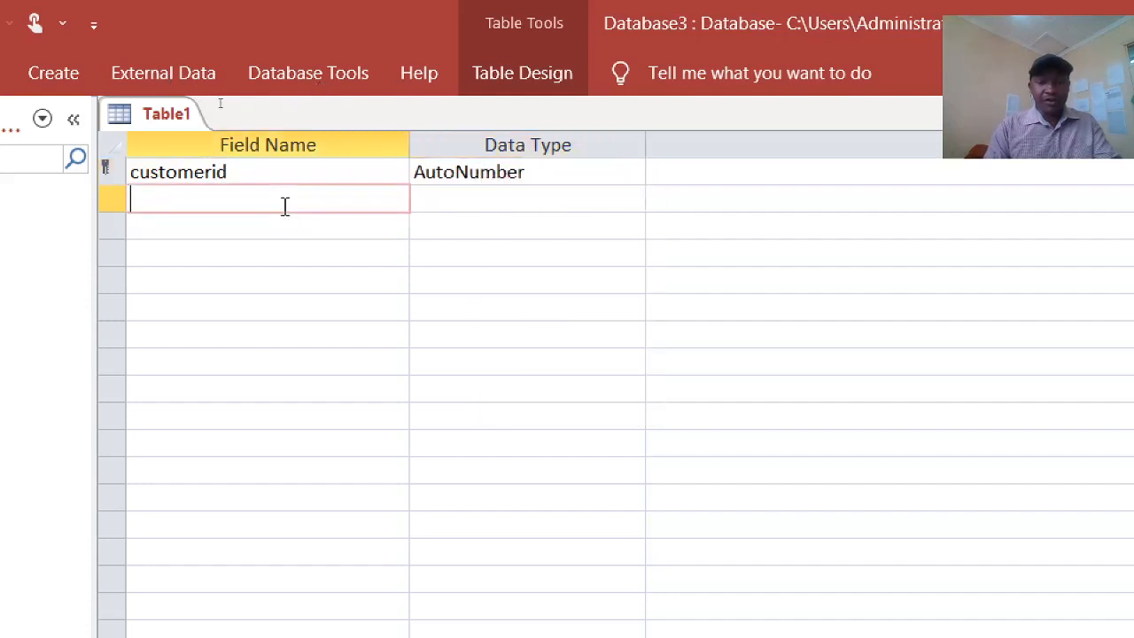
pyautogui.write('Customer')
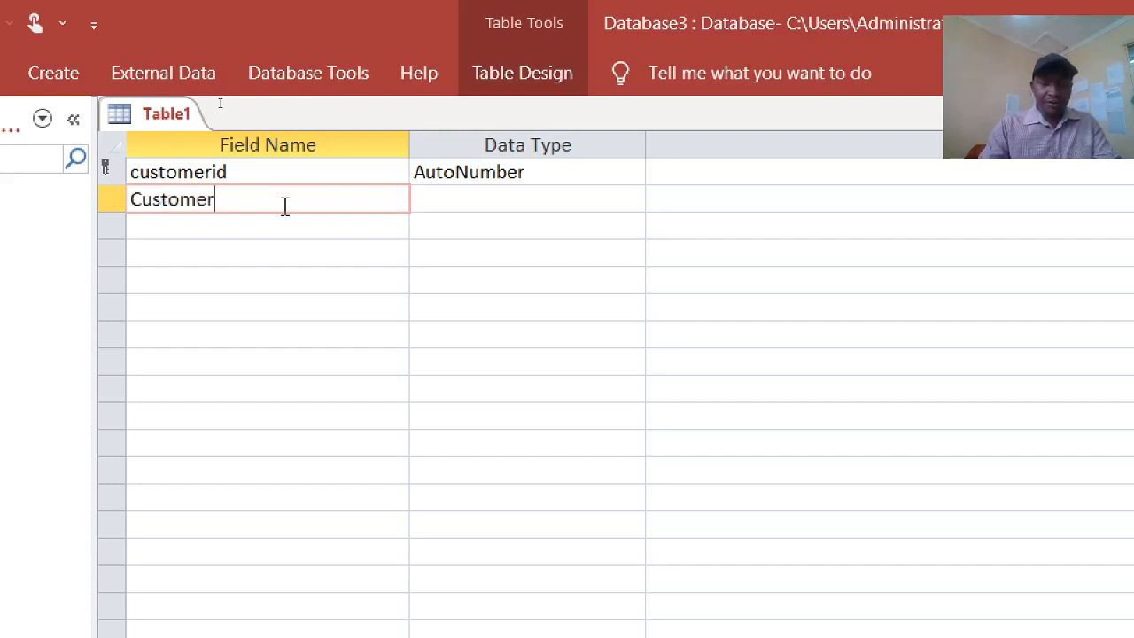
pyautogui.write('Name')
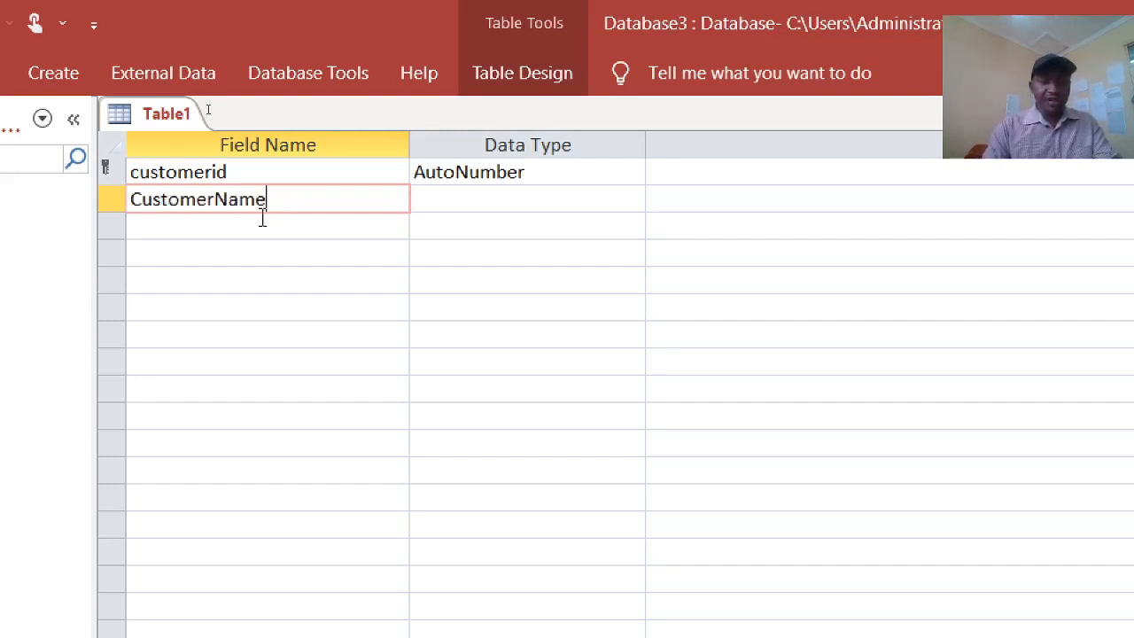
# Add a third field named Datejoined with the Date/Time data type
pyautogui.click(261, 219)
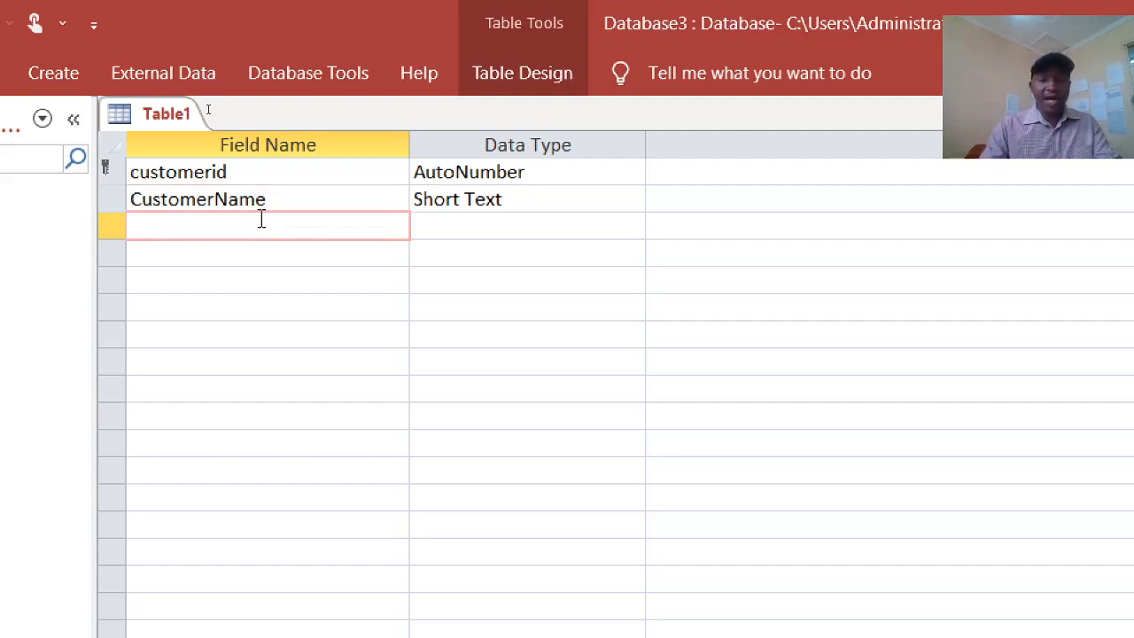
pyautogui.write('Date')
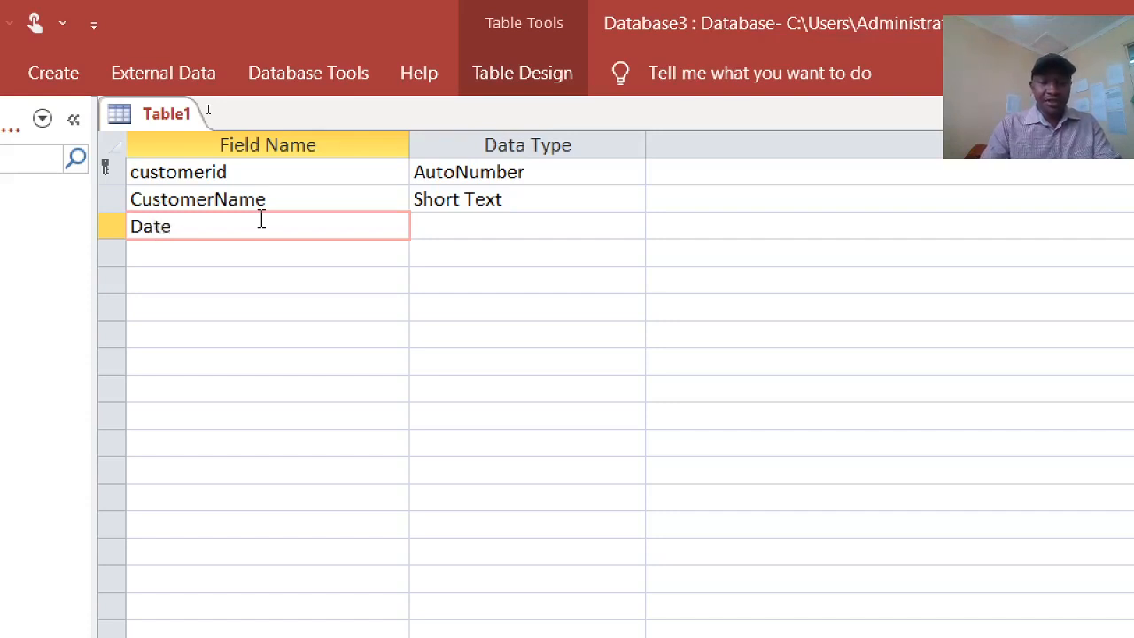
pyautogui.write('jo')
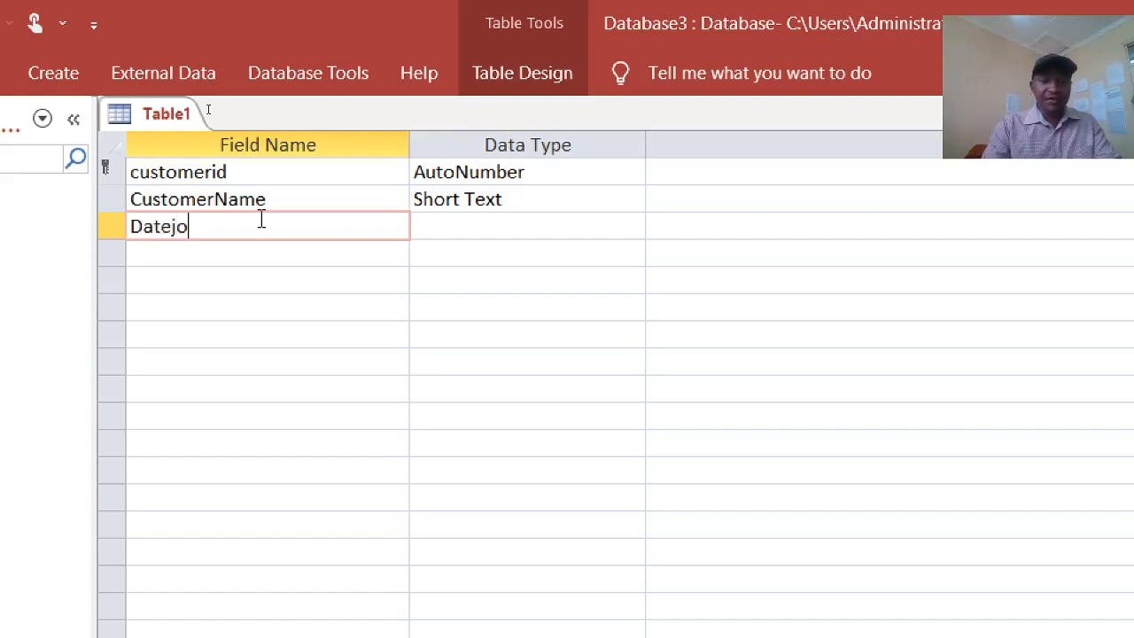
pyautogui.write('ined')
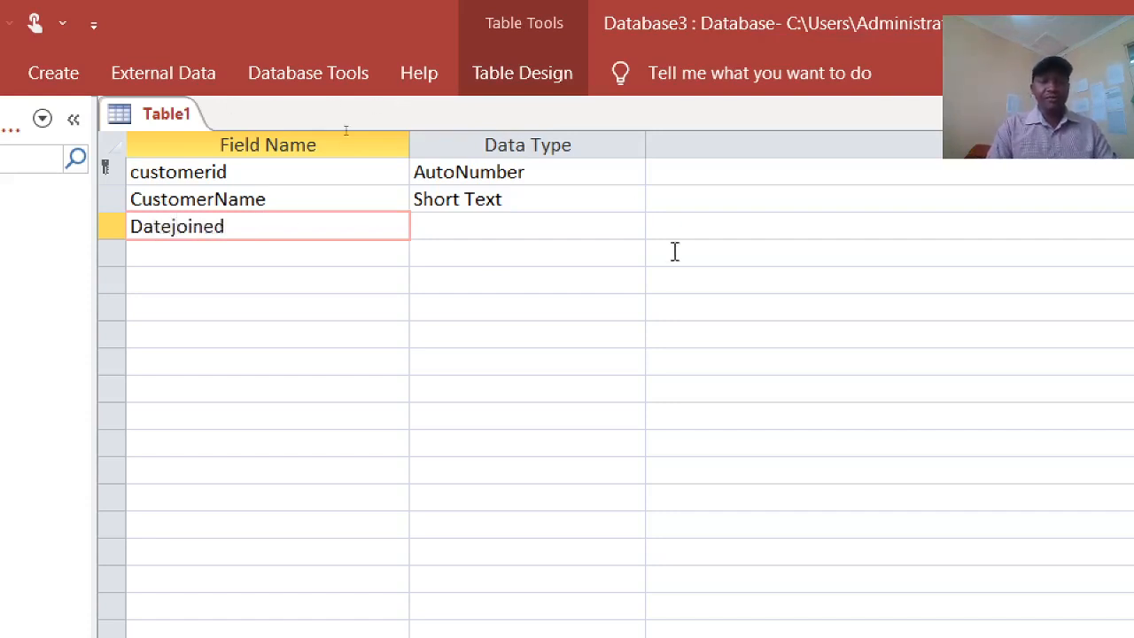
pyautogui.click(485, 226)
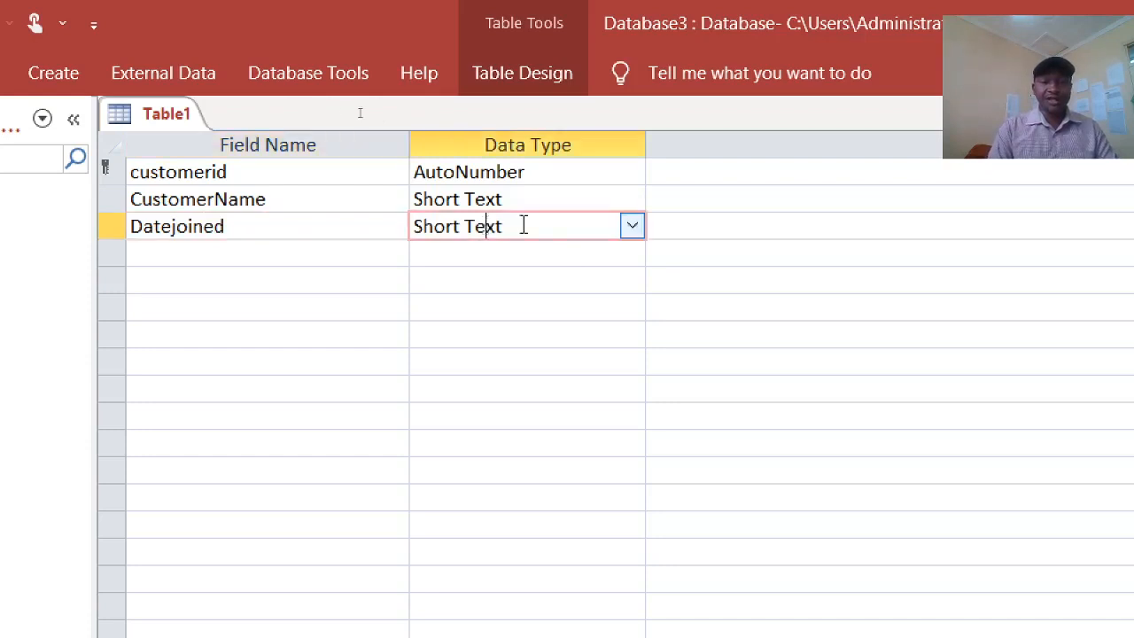
pyautogui.click(631, 226)
pyautogui.click(488, 362)
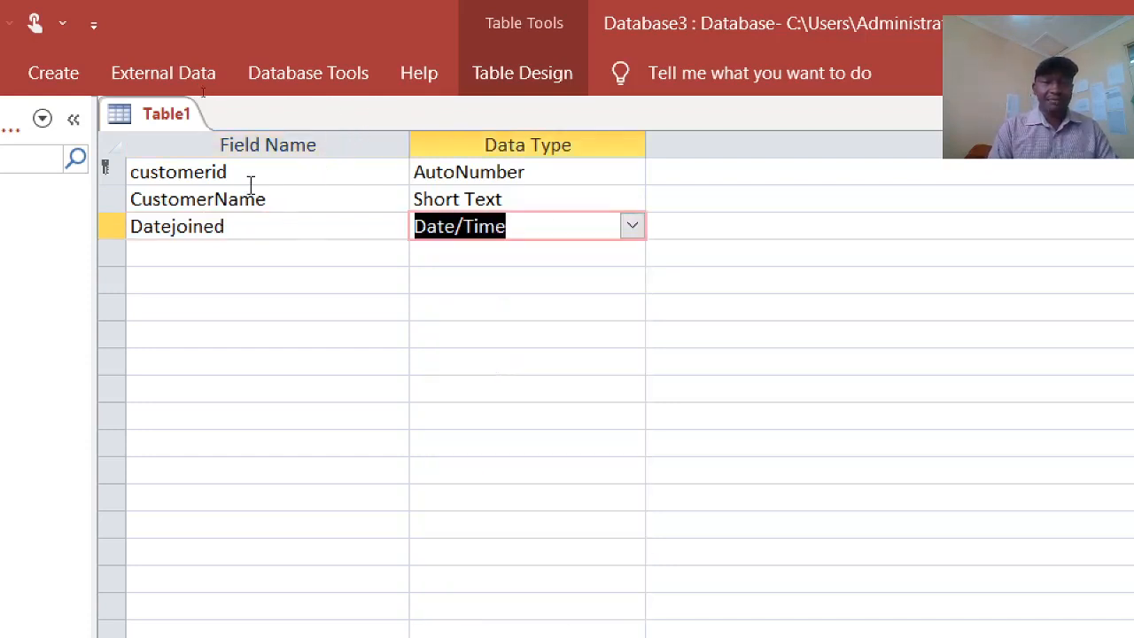
# Save the table as noofdays and close it
pyautogui.click(156, 115)
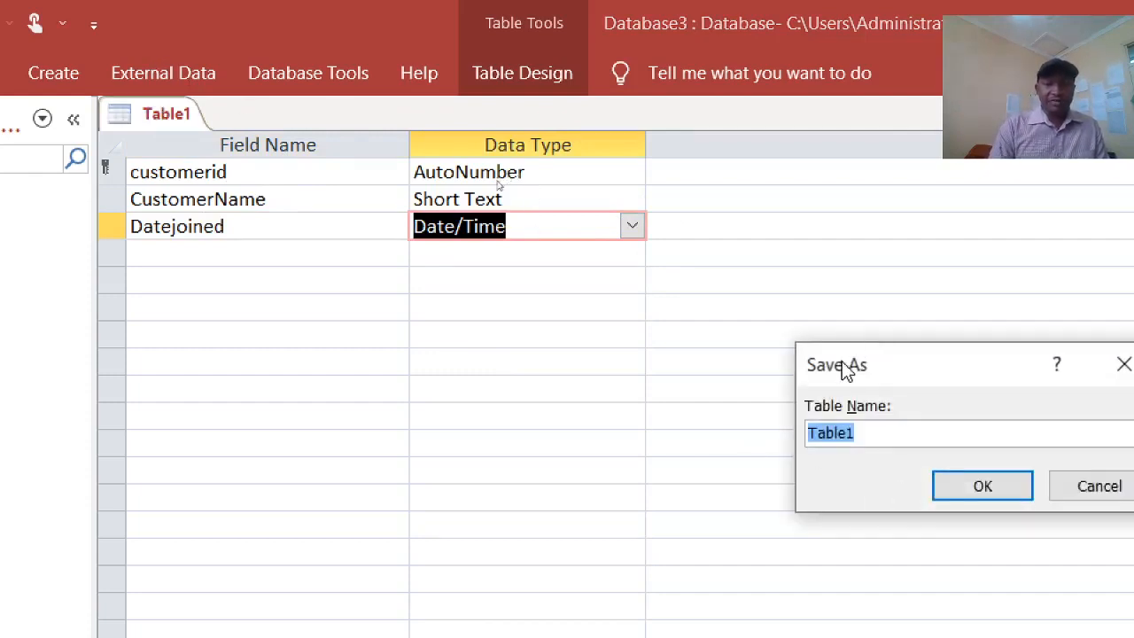
pyautogui.write('no')
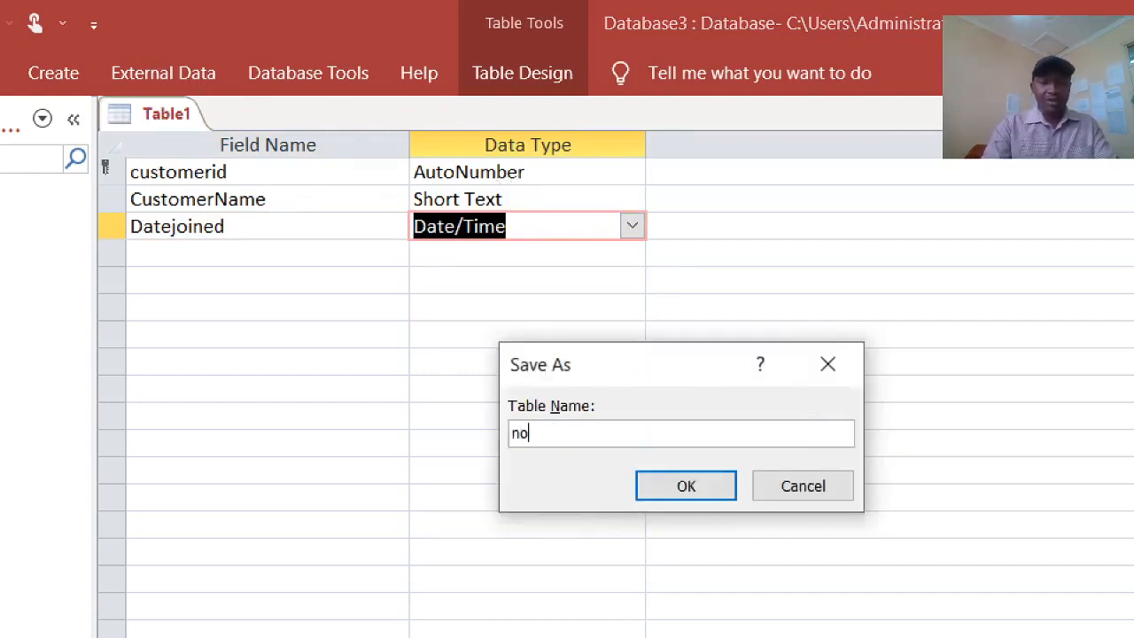
pyautogui.write('fof')
pyautogui.press('BackSpace')
pyautogui.press('BackSpace')
pyautogui.press('BackSpace')
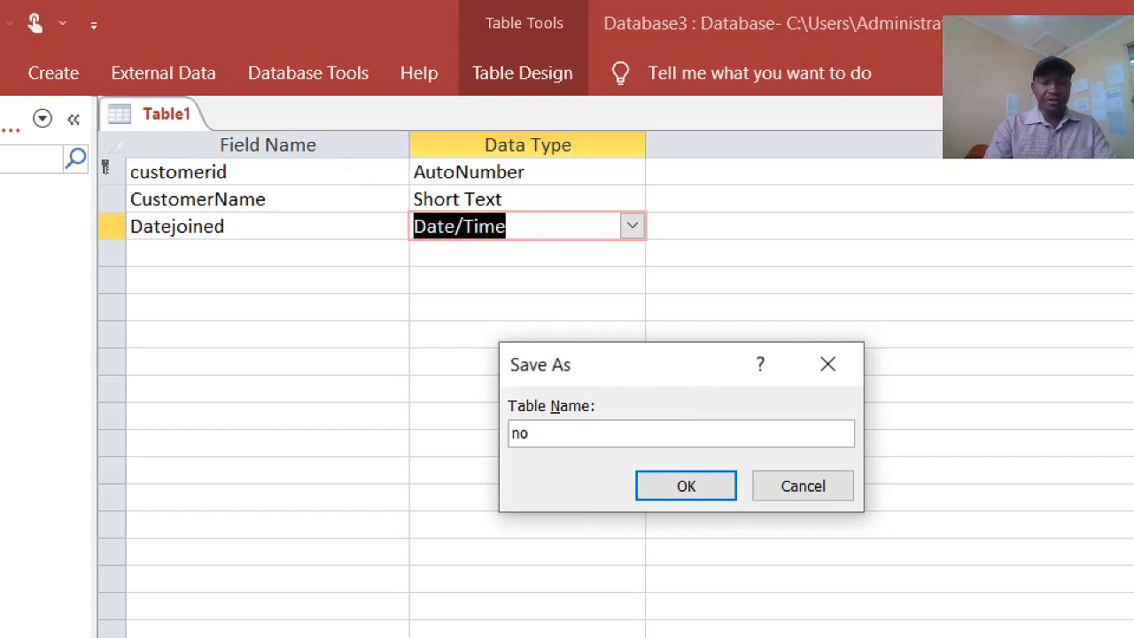
pyautogui.write('ofdays')
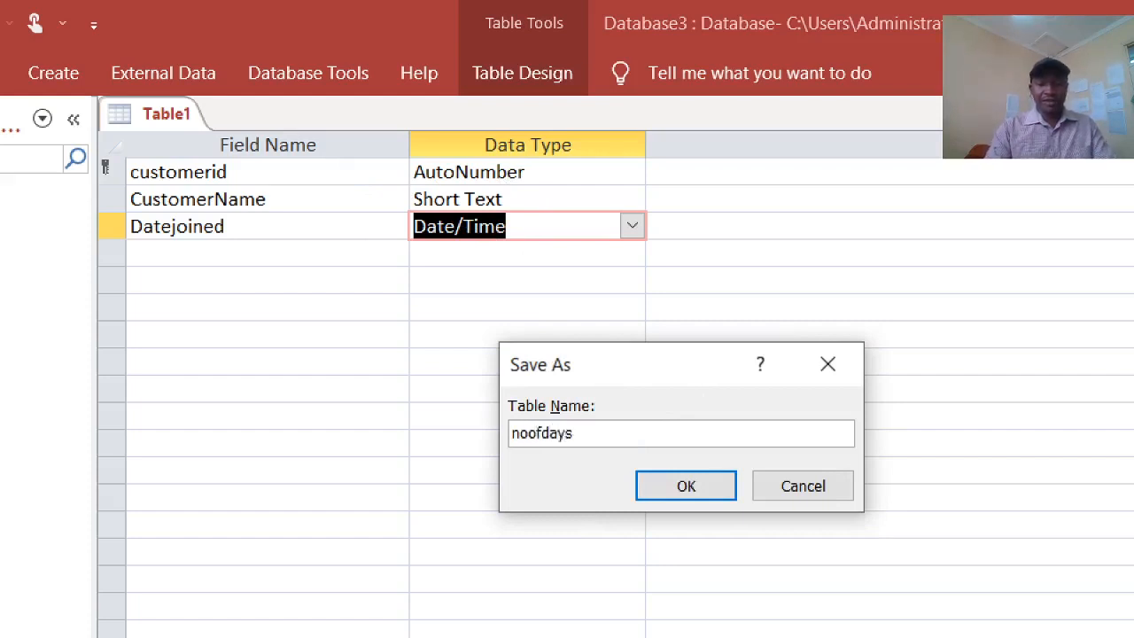
pyautogui.press('Return')
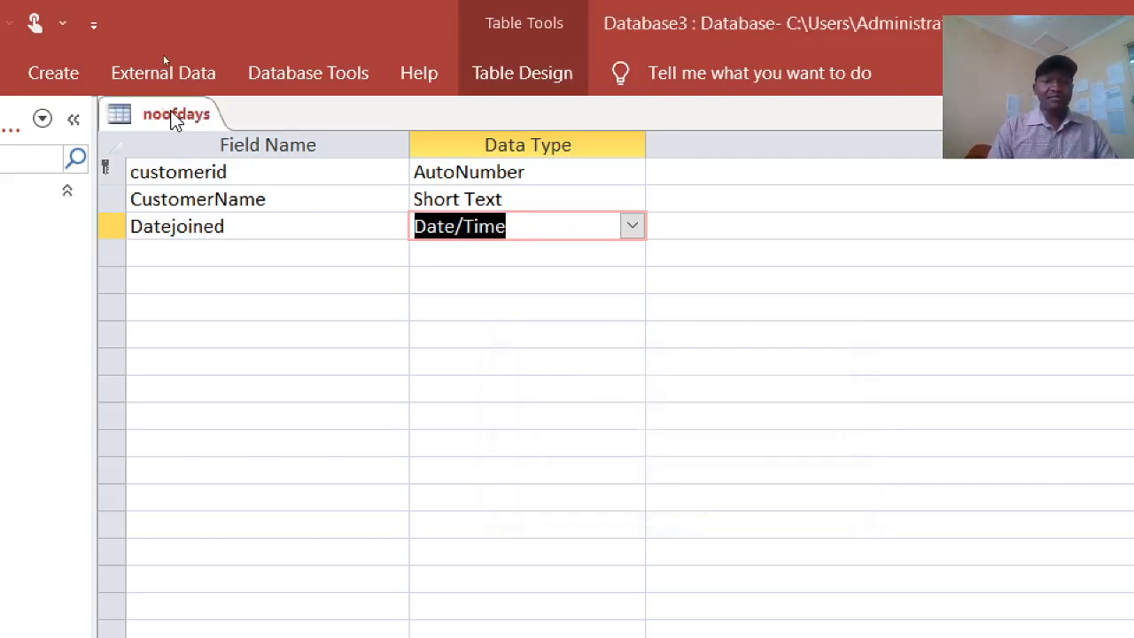
pyautogui.rightClick(173, 115)
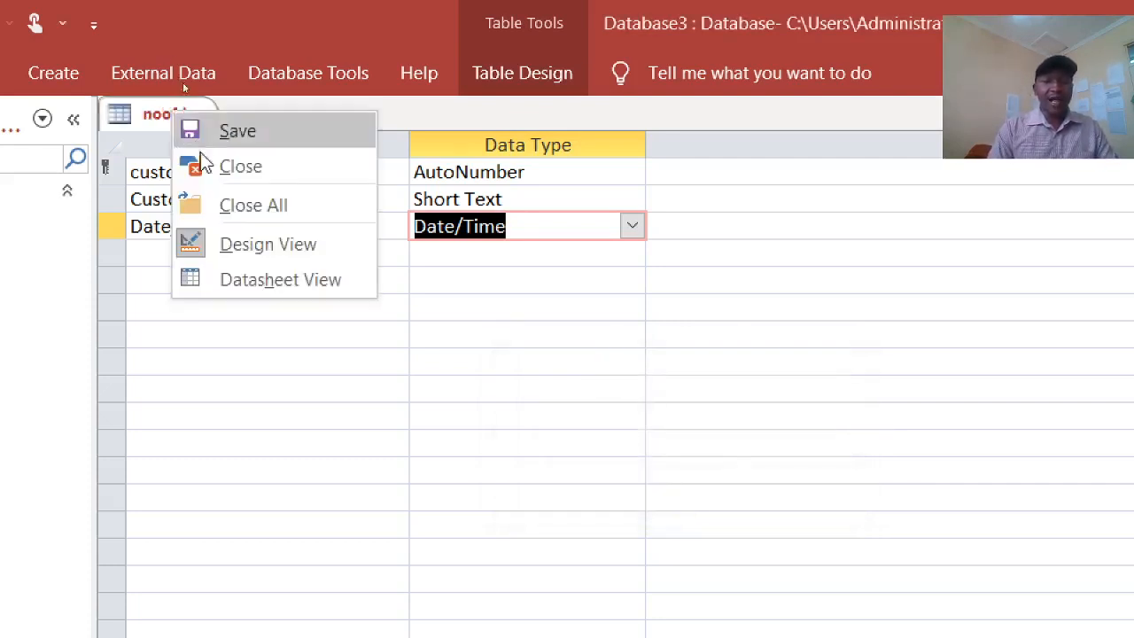
pyautogui.click(256, 170)
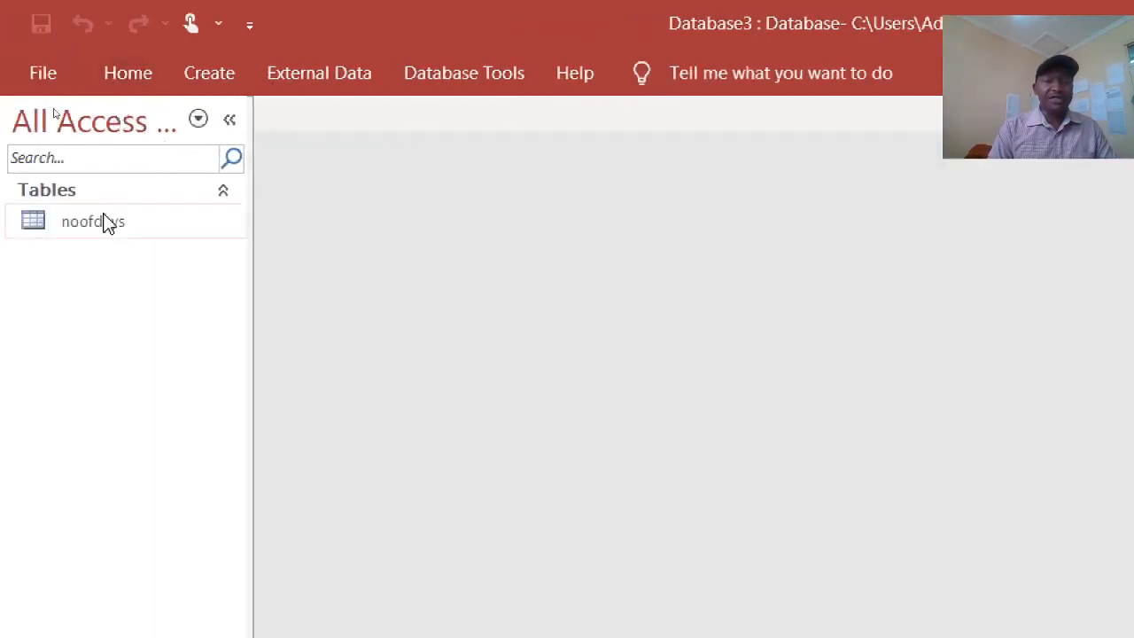
# Create a new query in Design View and add the noofdays table to it
pyautogui.click(202, 80)
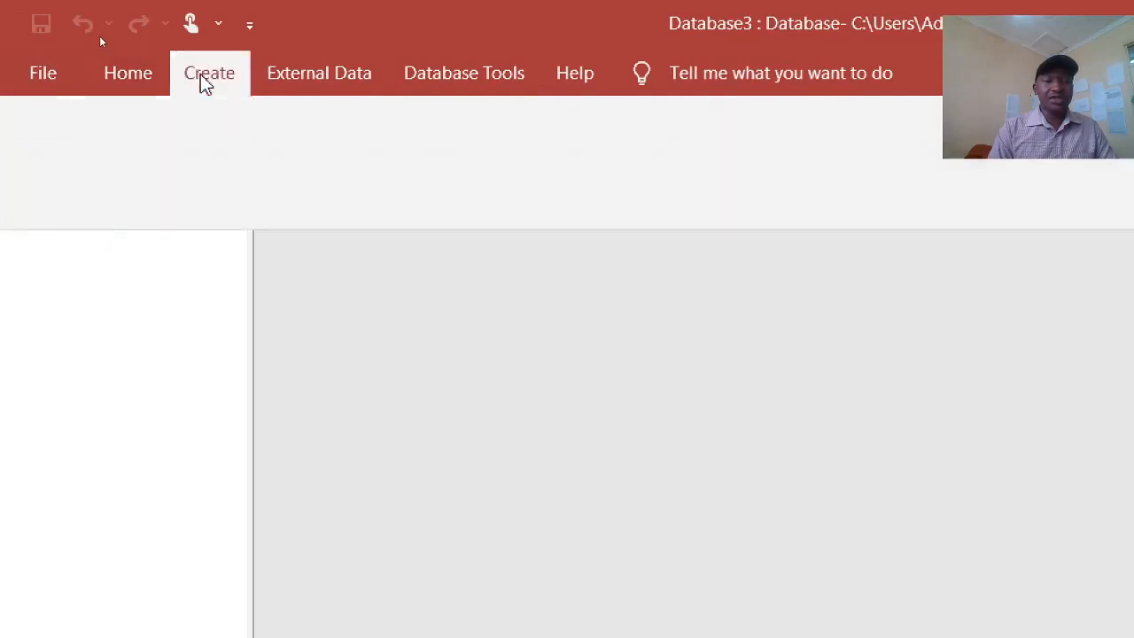
pyautogui.click(474, 177)
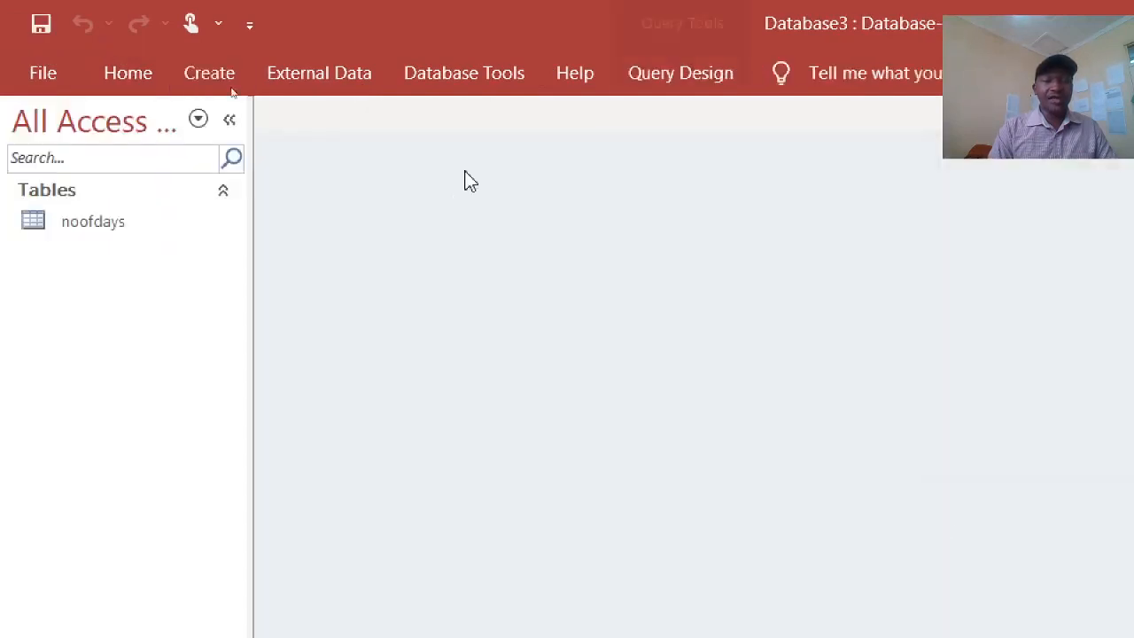
pyautogui.moveTo(972, 514); pyautogui.dragTo(726, 231)
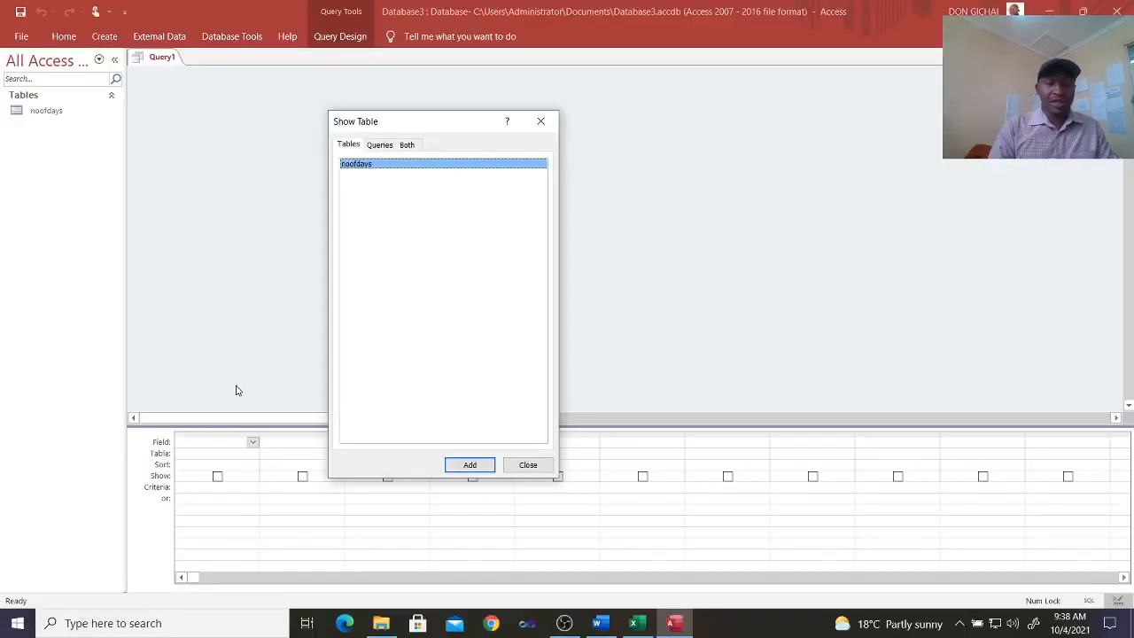
pyautogui.doubleClick(370, 163)
pyautogui.click(541, 124)
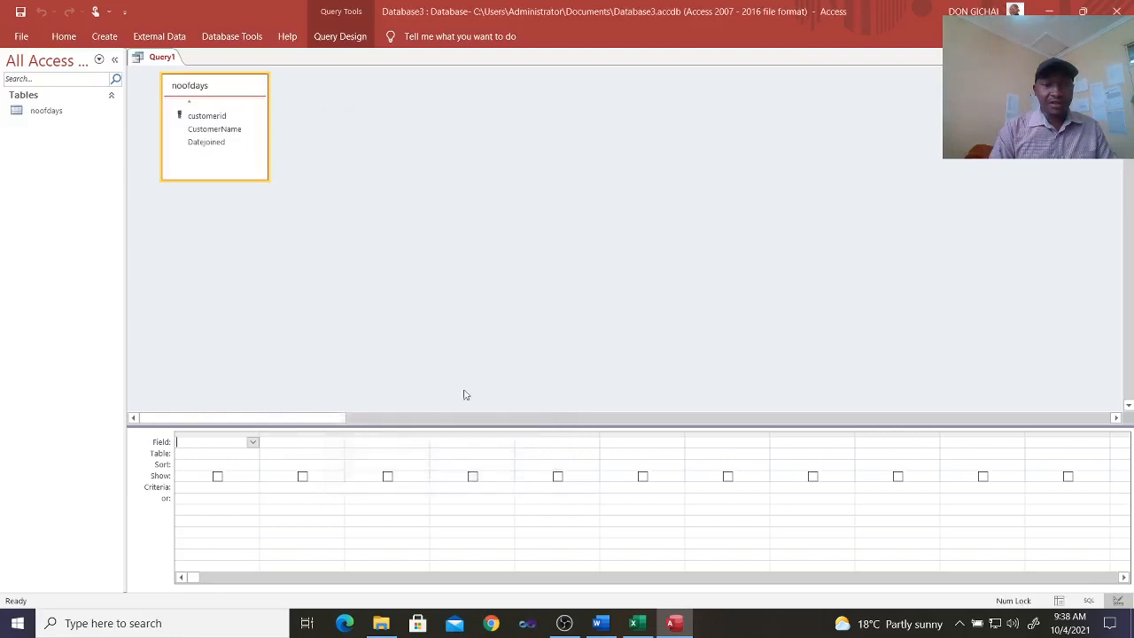
# Enlarge the query design grid and add the customerid, CustomerName and Datejoined fields to it
pyautogui.moveTo(422, 427); pyautogui.dragTo(422, 216)
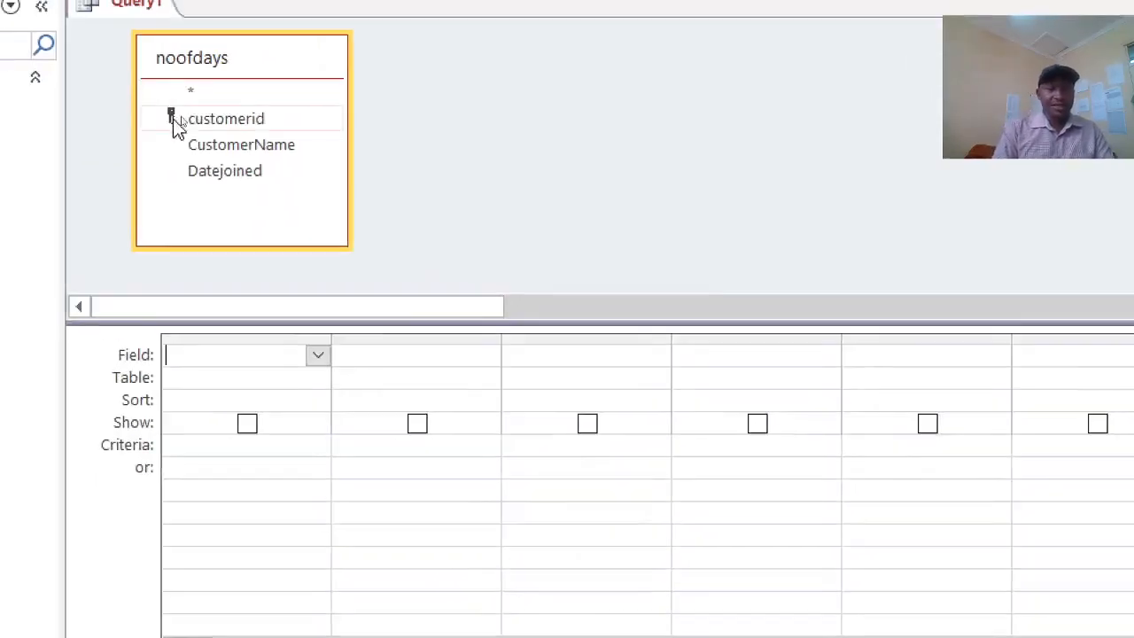
pyautogui.doubleClick(202, 122)
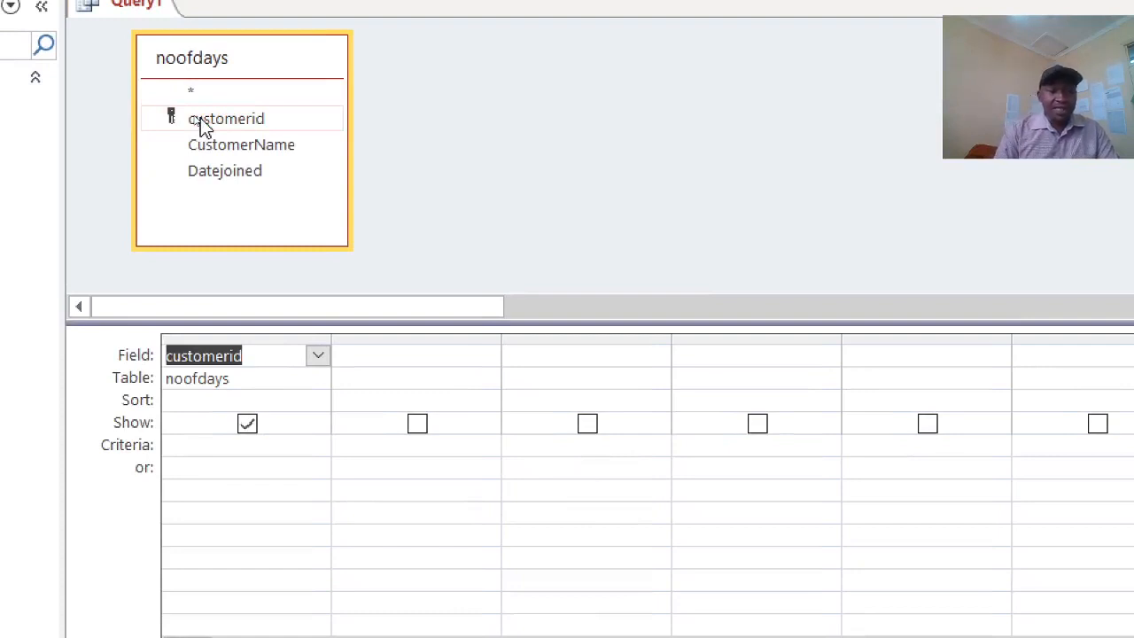
pyautogui.doubleClick(241, 149)
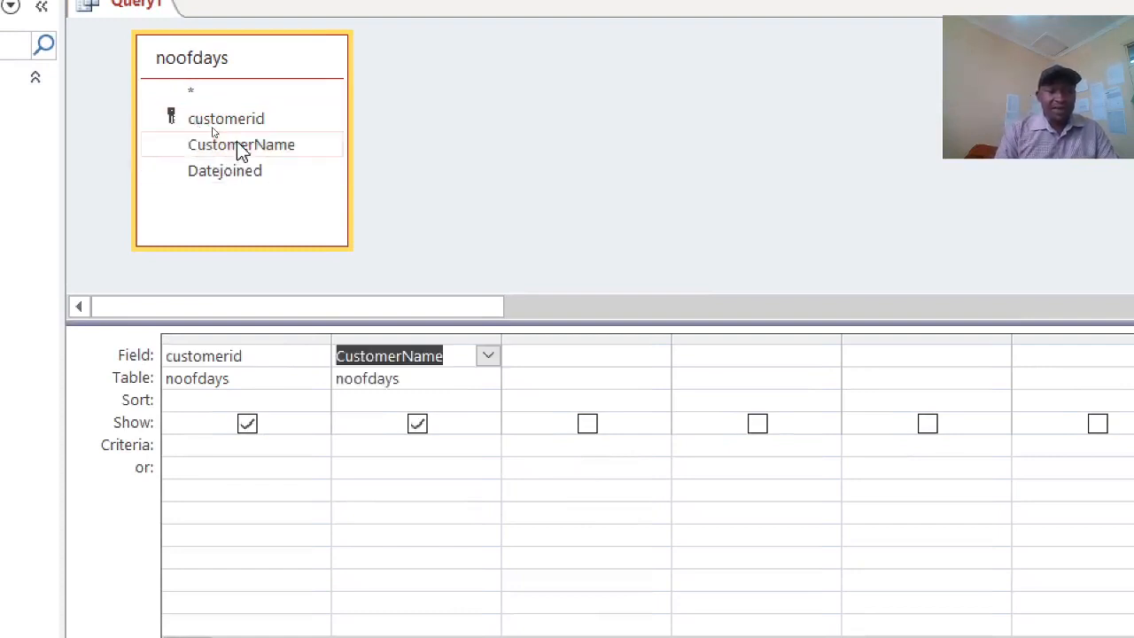
pyautogui.doubleClick(232, 171)
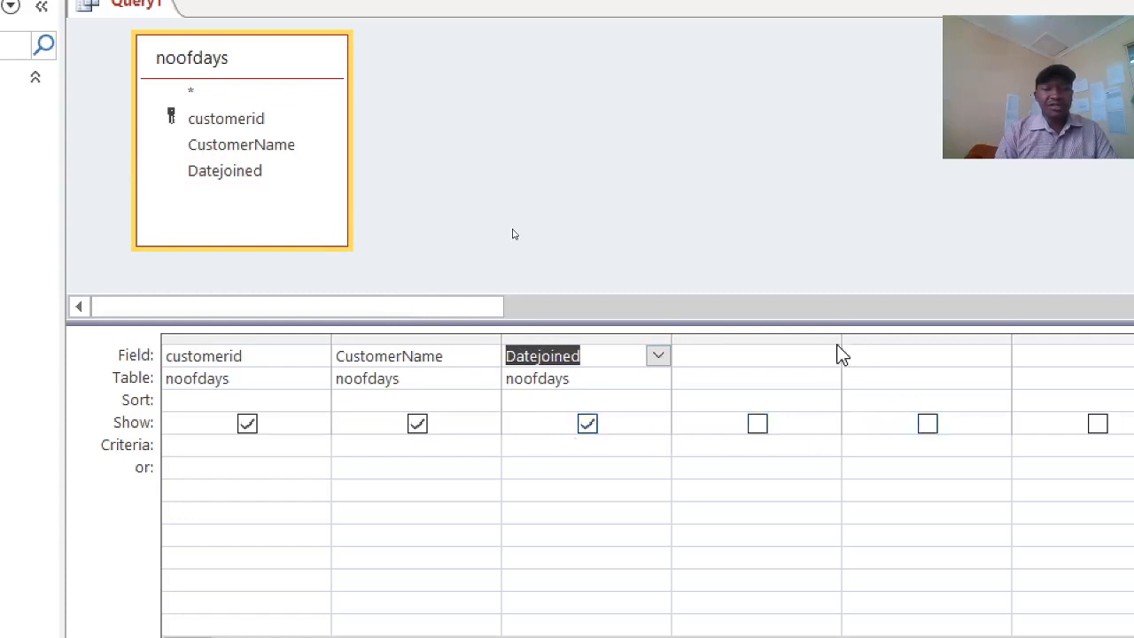
# Widen the empty fourth column of the query grid, set it to show, and name its custom field NumberOfDays
pyautogui.moveTo(838, 341); pyautogui.dragTo(946, 346)
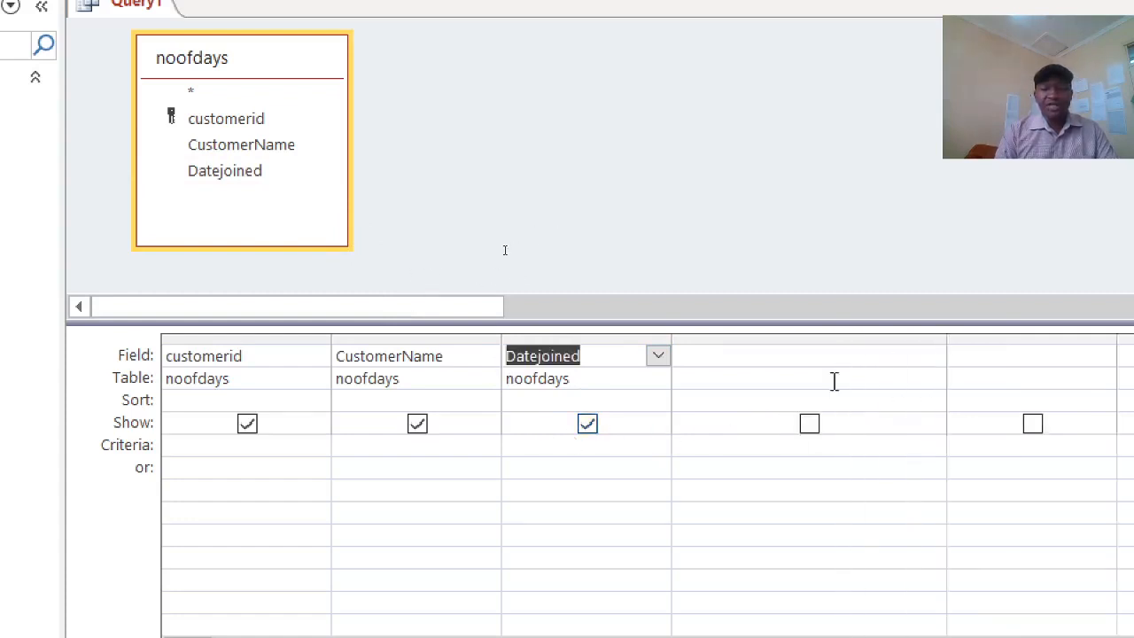
pyautogui.click(810, 424)
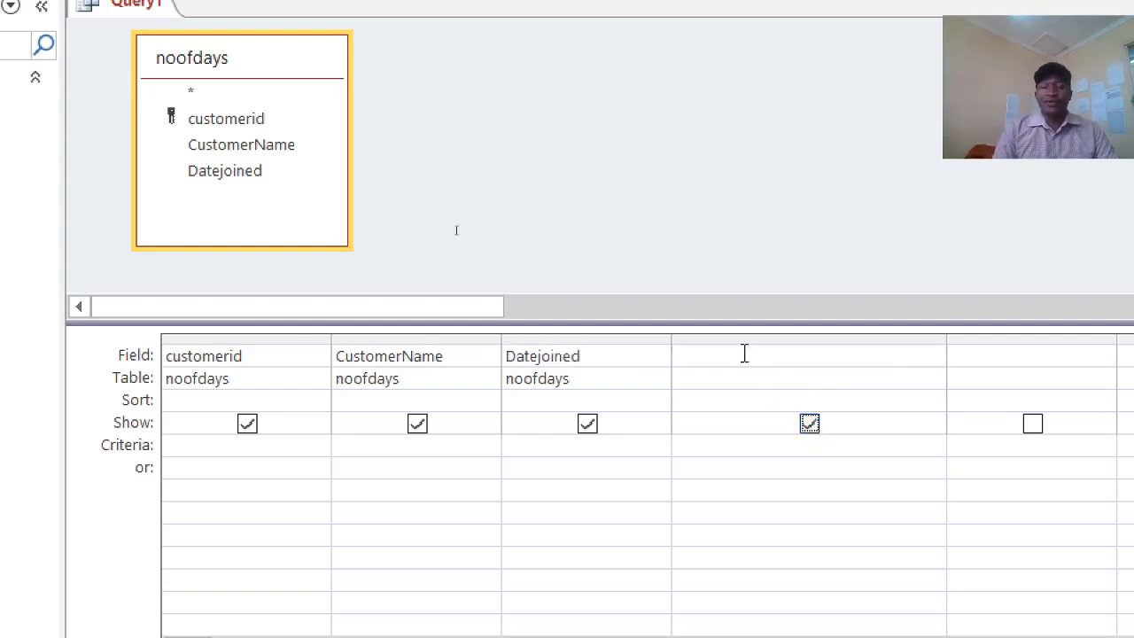
pyautogui.click(696, 353)
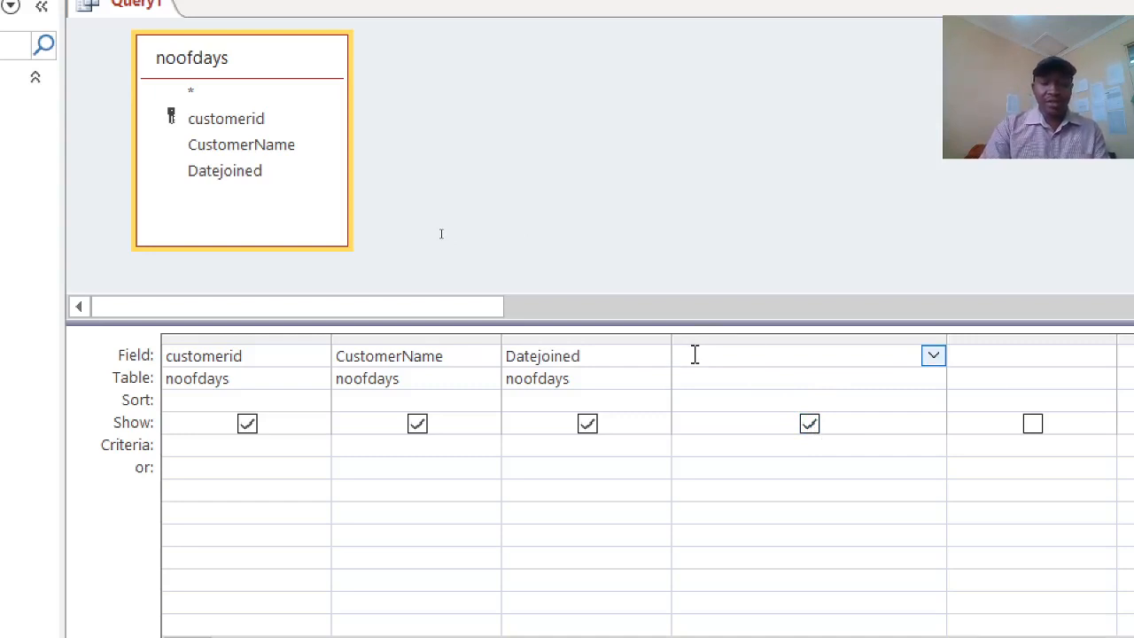
pyautogui.write('N')
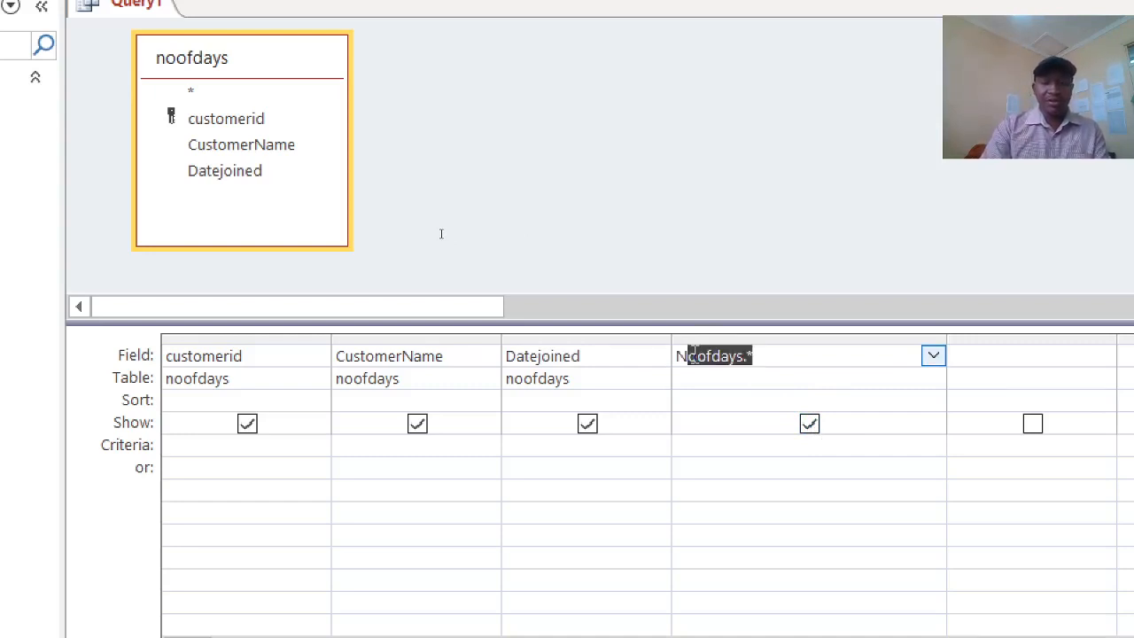
pyautogui.write('o')
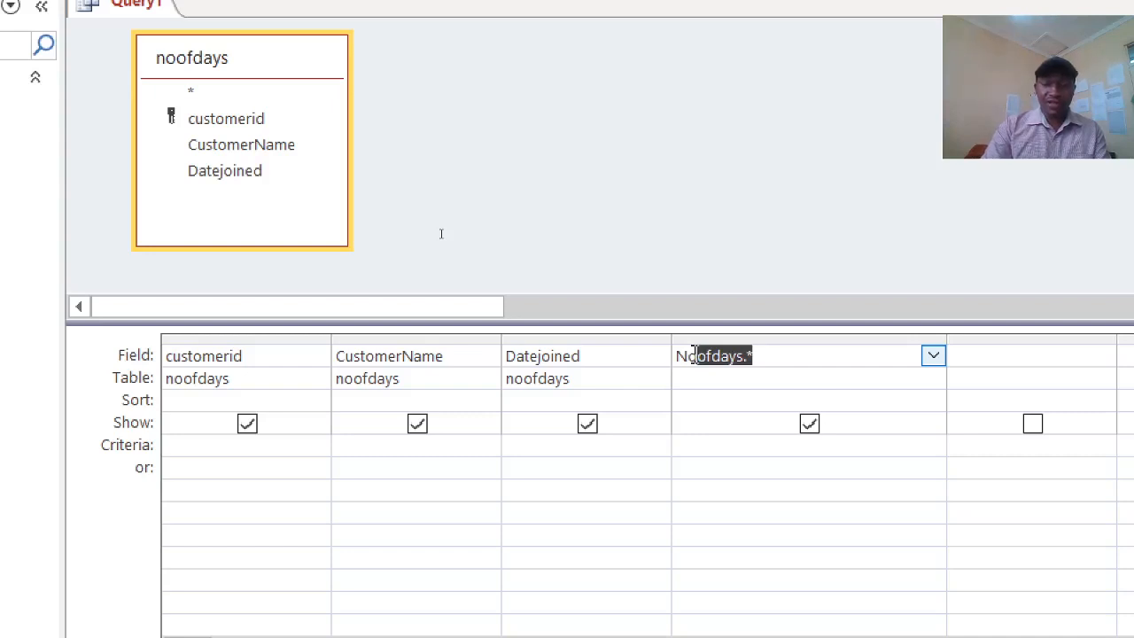
pyautogui.press('BackSpace')
pyautogui.press('BackSpace')
pyautogui.write('u')
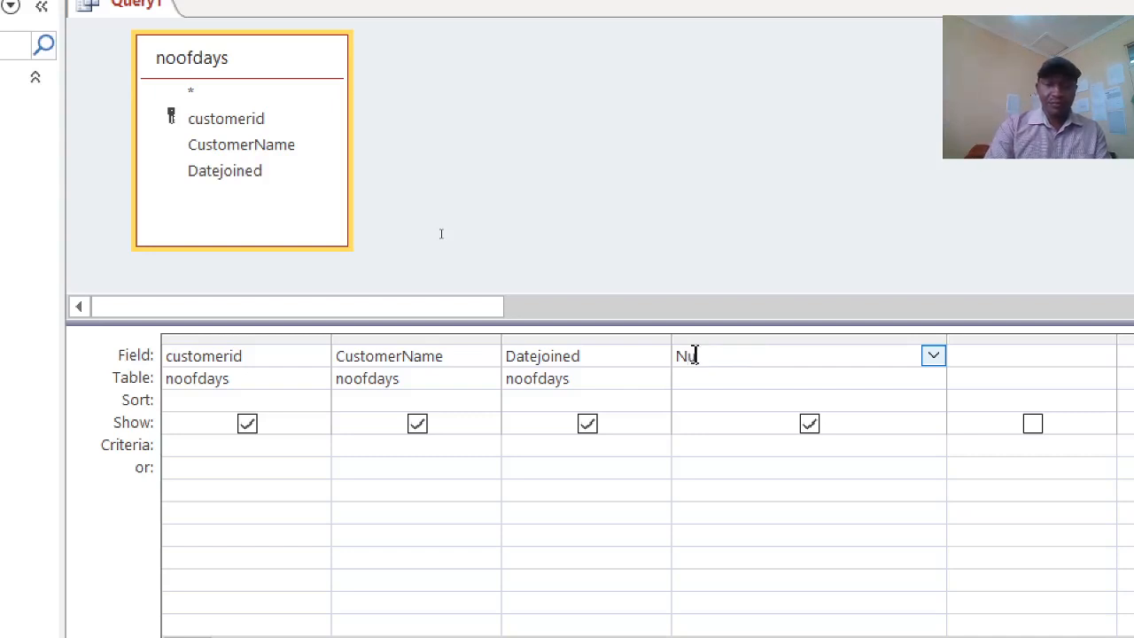
pyautogui.write('mberOff')
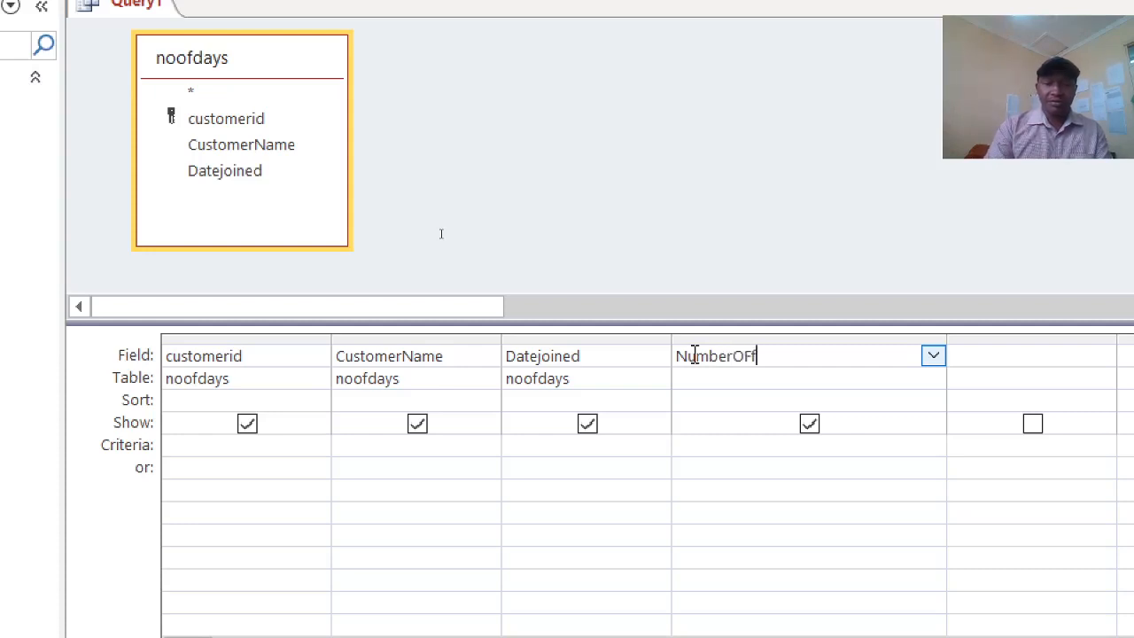
pyautogui.press('BackSpace')
pyautogui.write('Days')
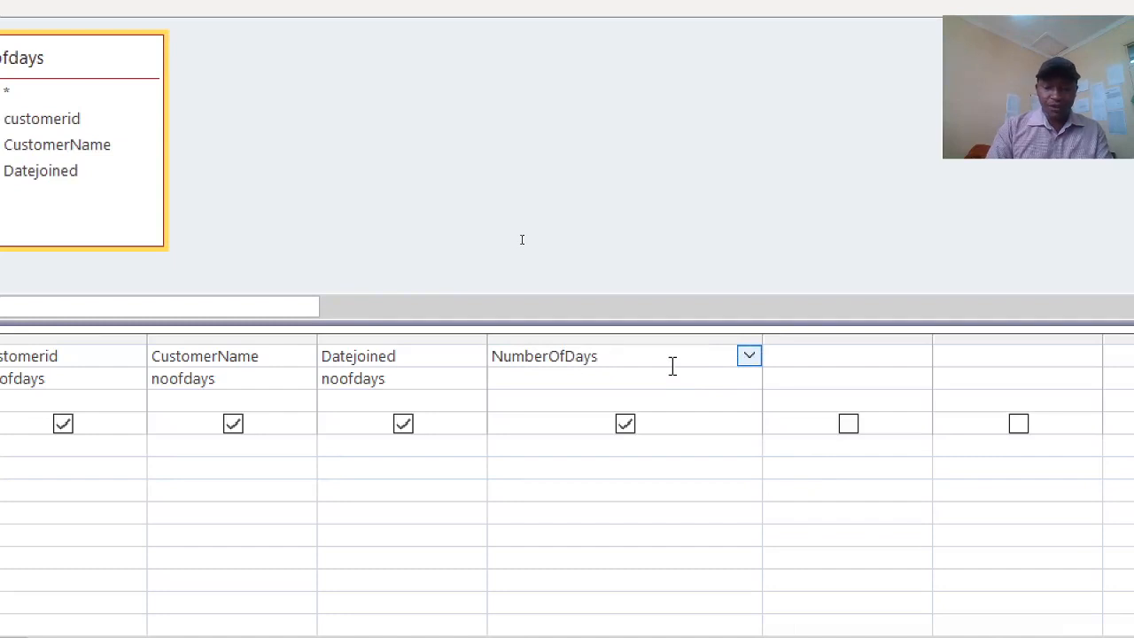
# Give the NumberOfDays field the expression Date()-DateJoined and widen its column further
pyautogui.write(':')
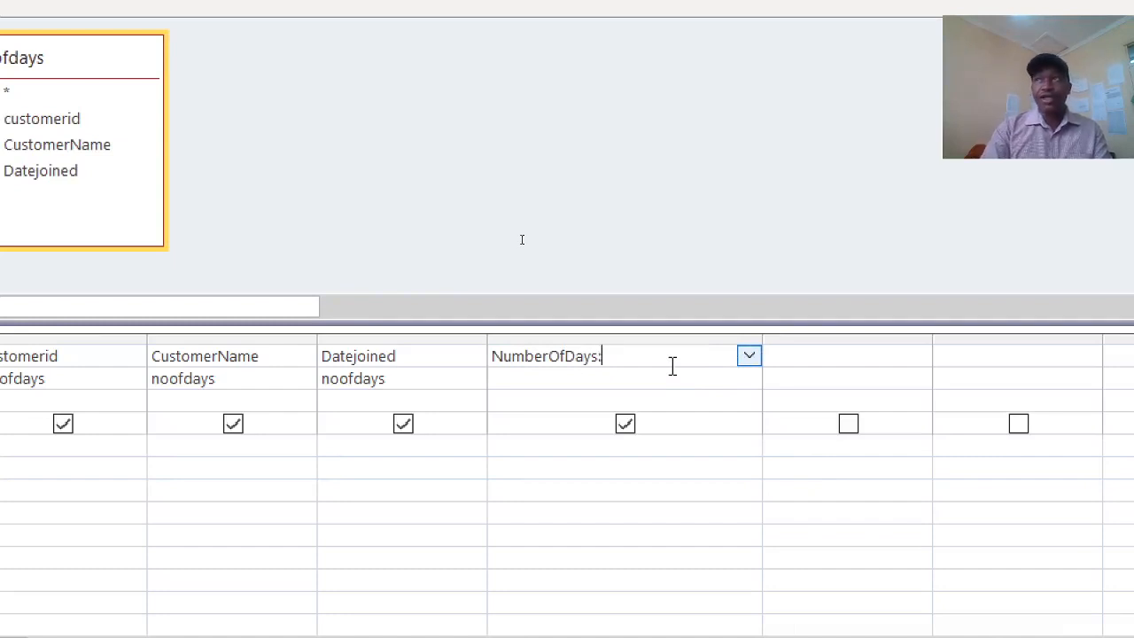
pyautogui.write('Date')
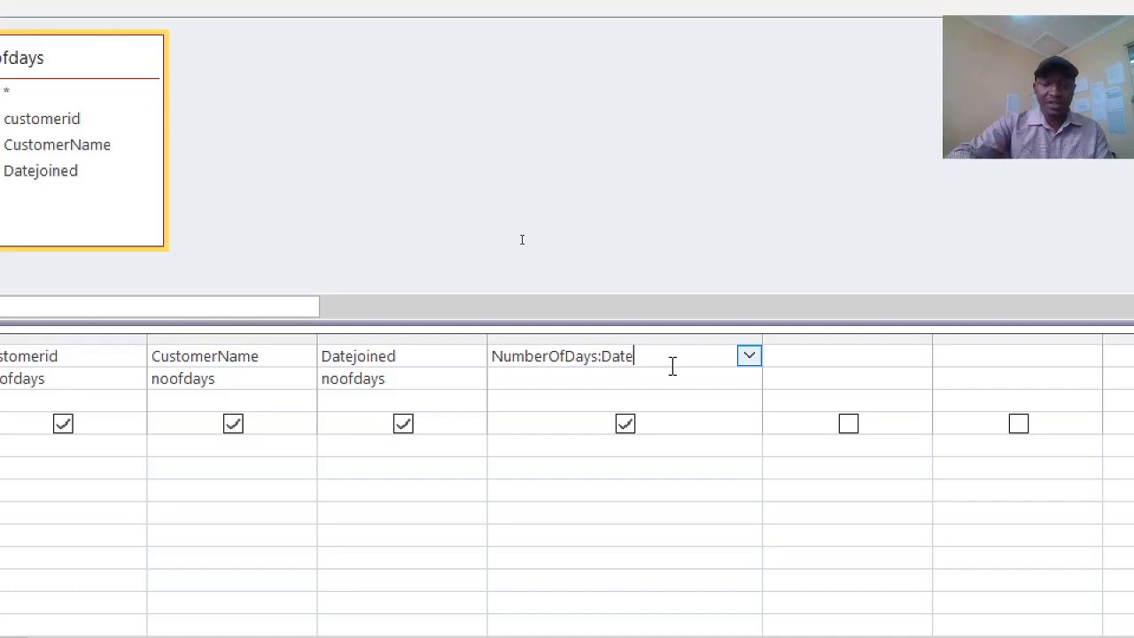
pyautogui.write('()')
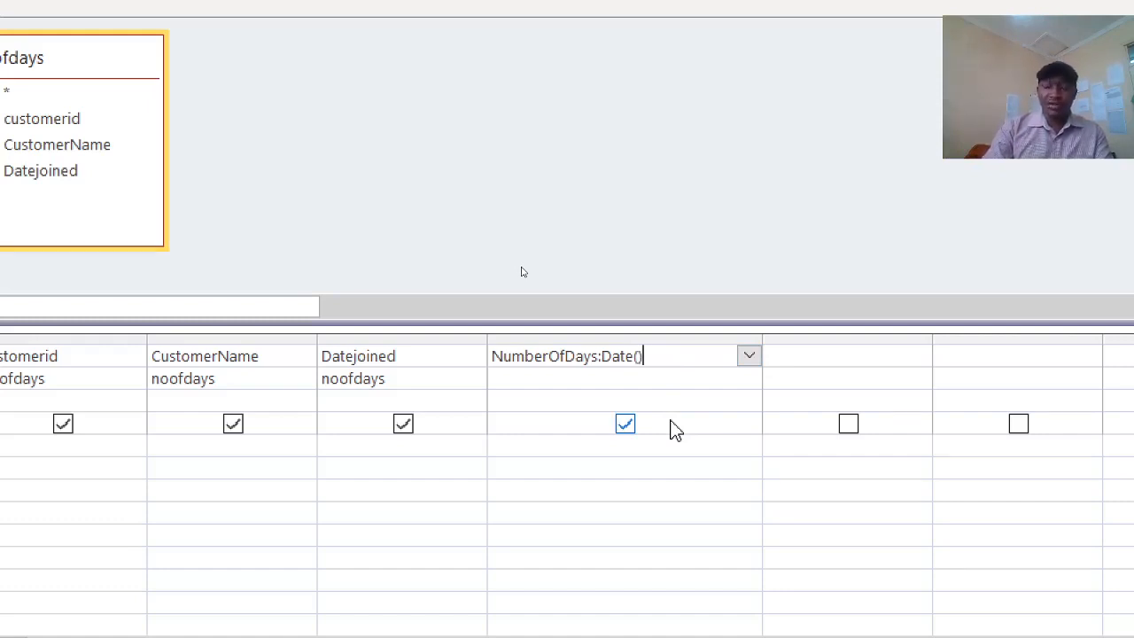
pyautogui.write('=')
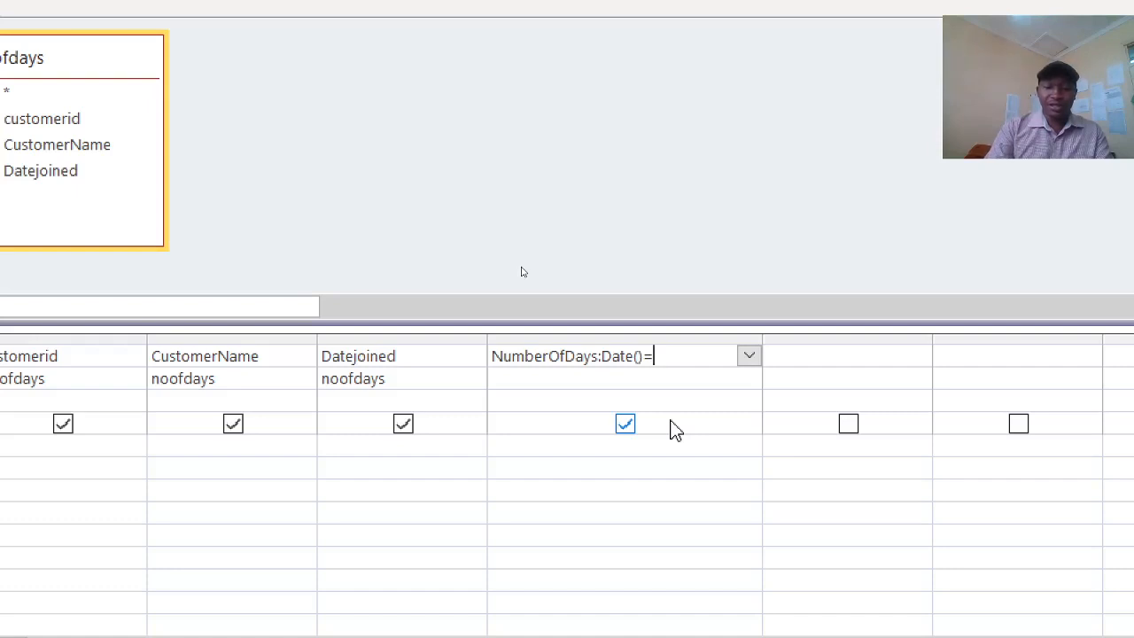
pyautogui.press('BackSpace')
pyautogui.write('-')
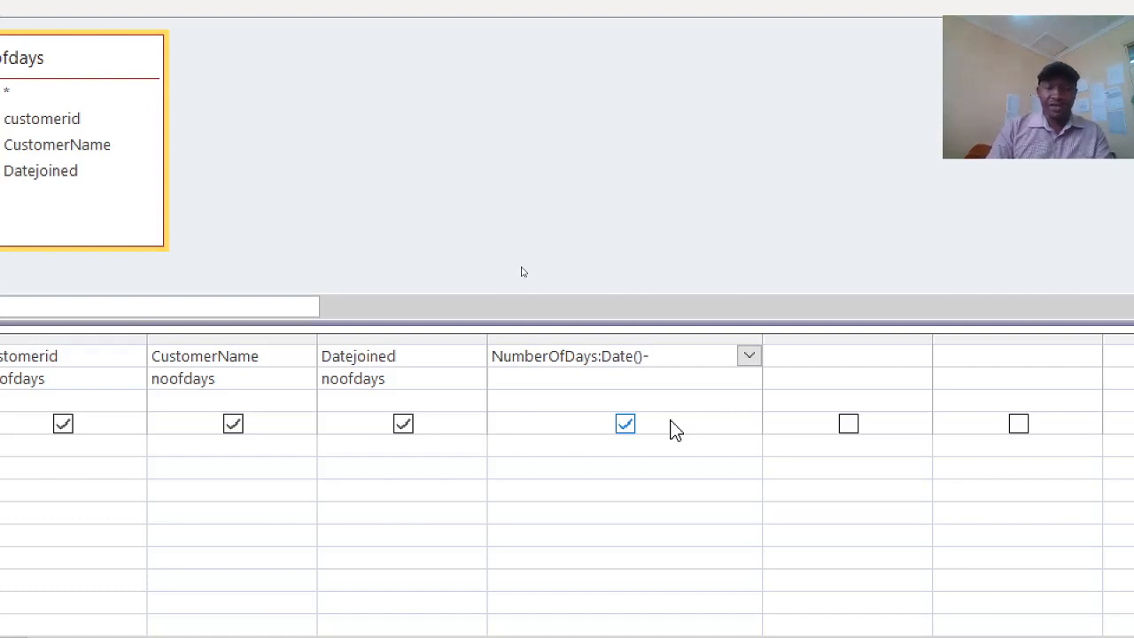
pyautogui.write('Date')
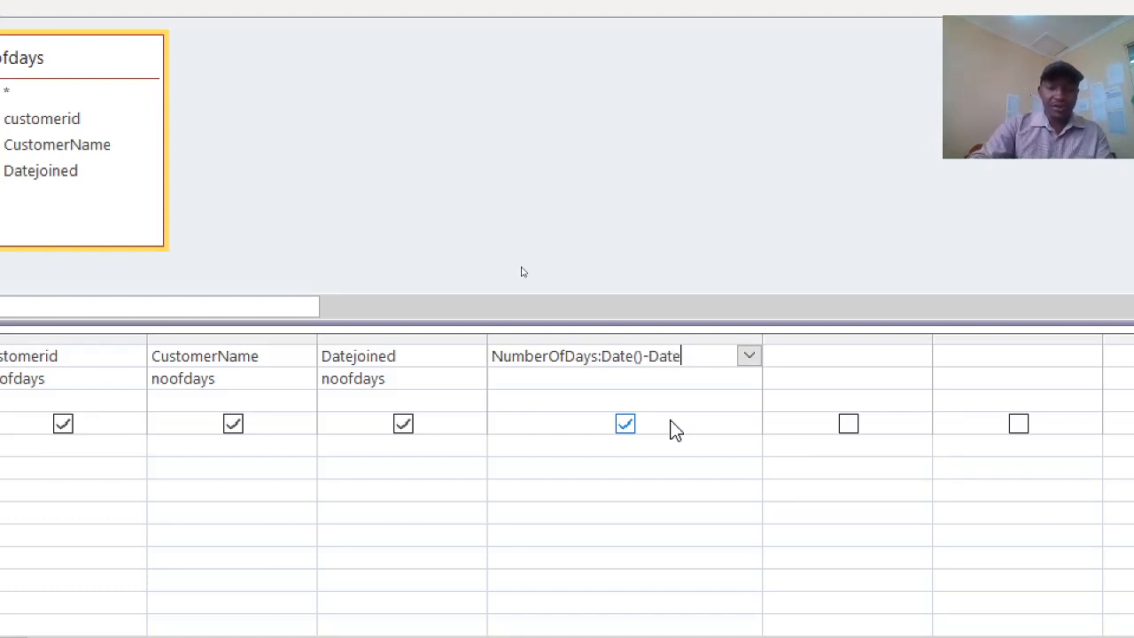
pyautogui.write('Joined')
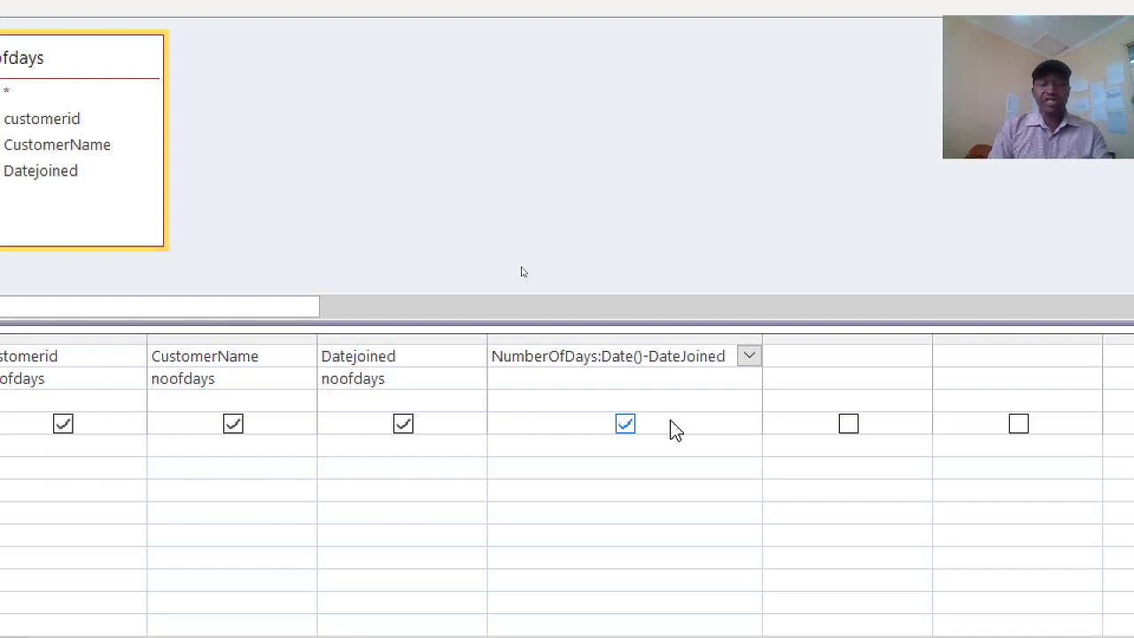
pyautogui.click(572, 451)
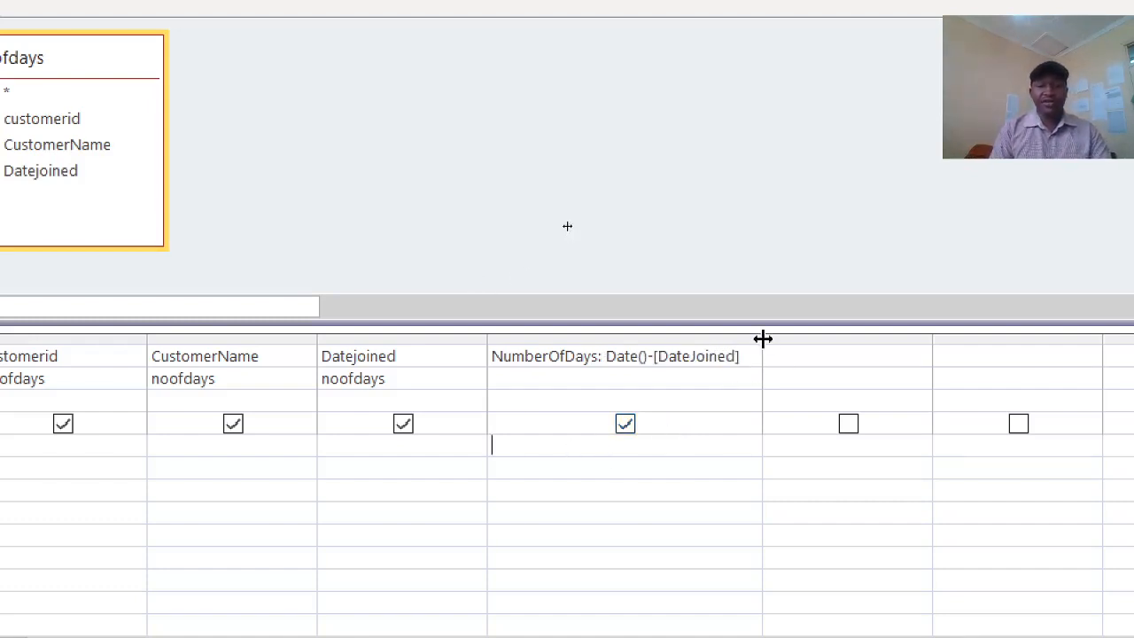
pyautogui.moveTo(762, 338); pyautogui.dragTo(825, 339)
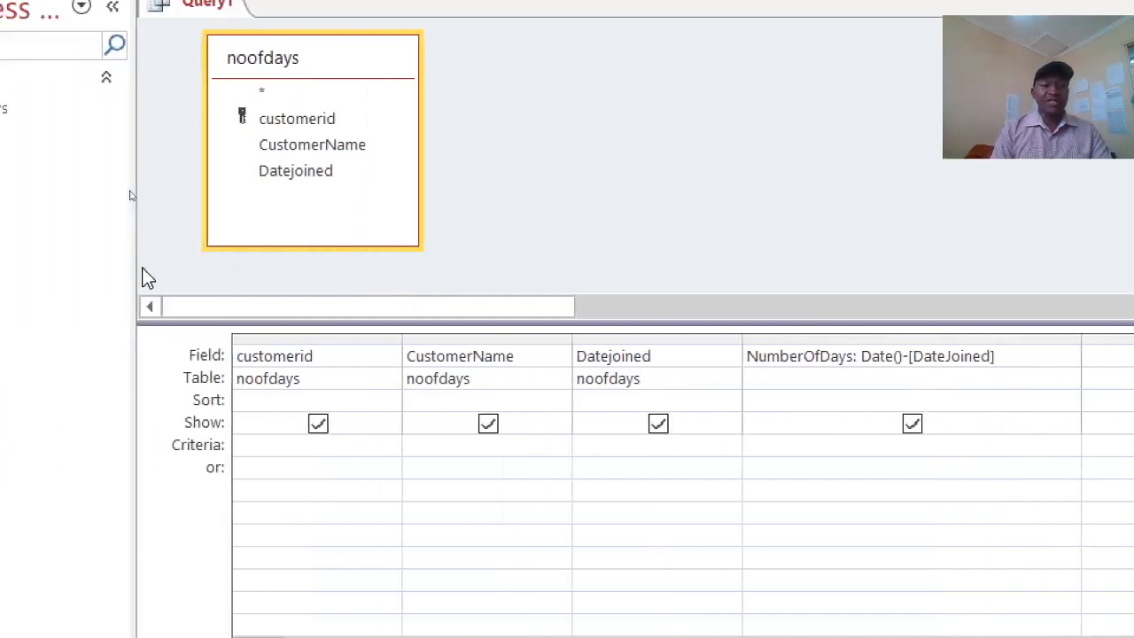
# Save the query as noOfDays customers and close it
pyautogui.hotkey('ctrl', 's')
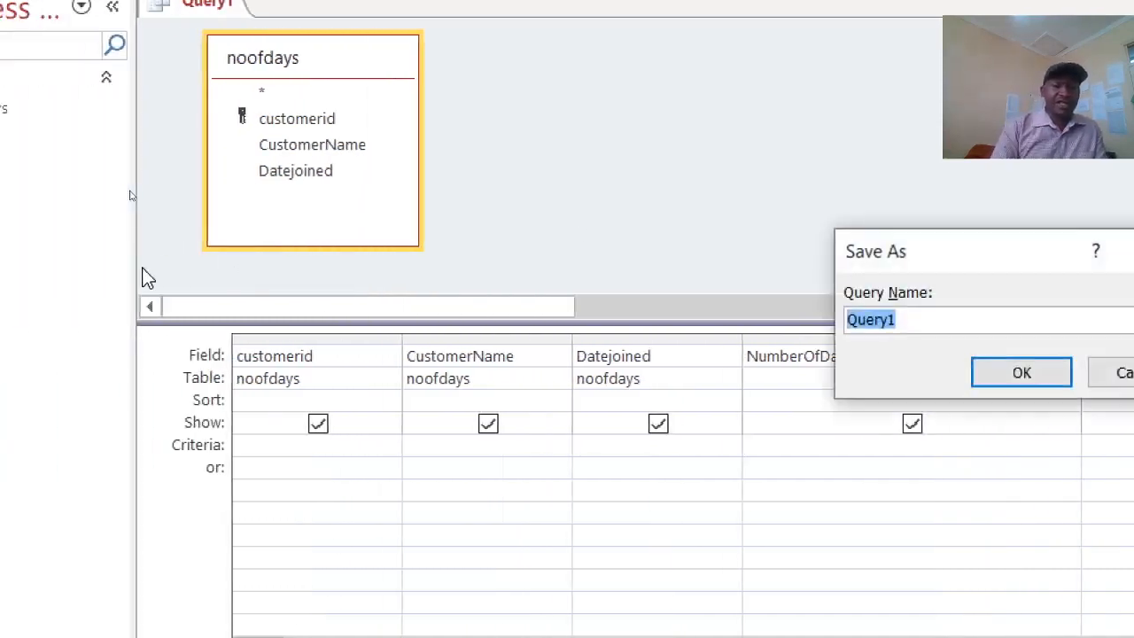
pyautogui.write('no')
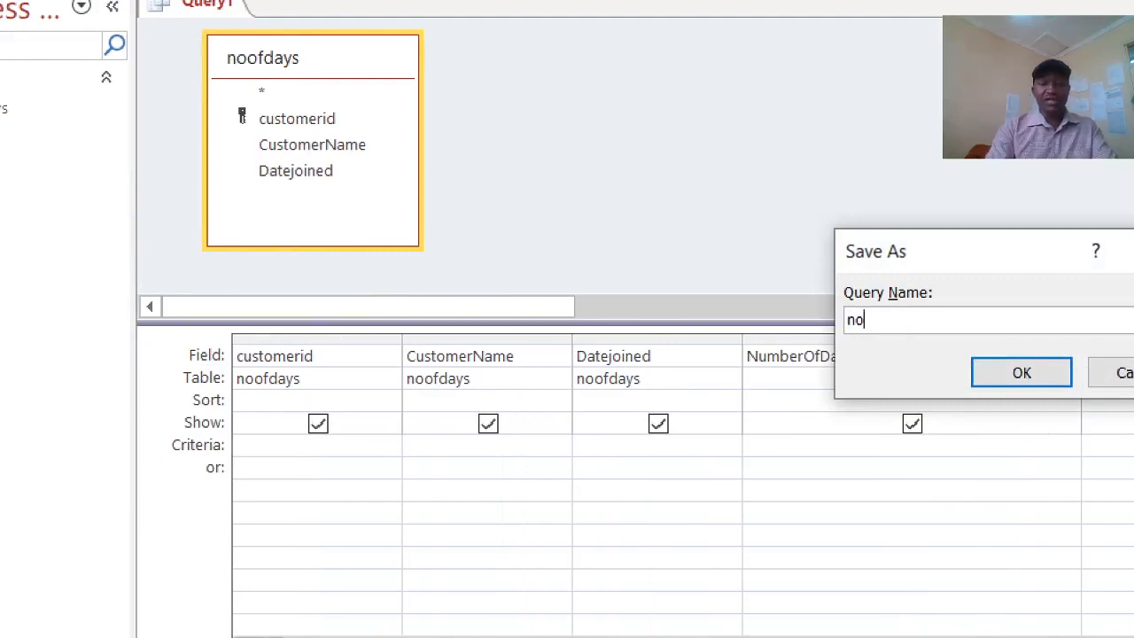
pyautogui.write('OF')
pyautogui.press('BackSpace')
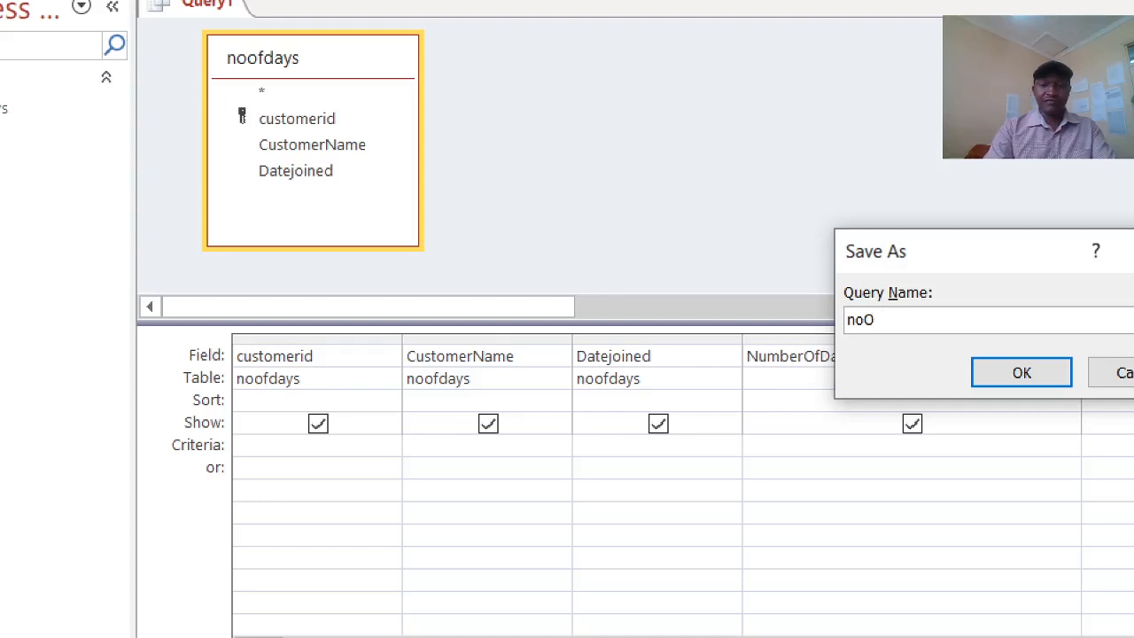
pyautogui.write('fDay')
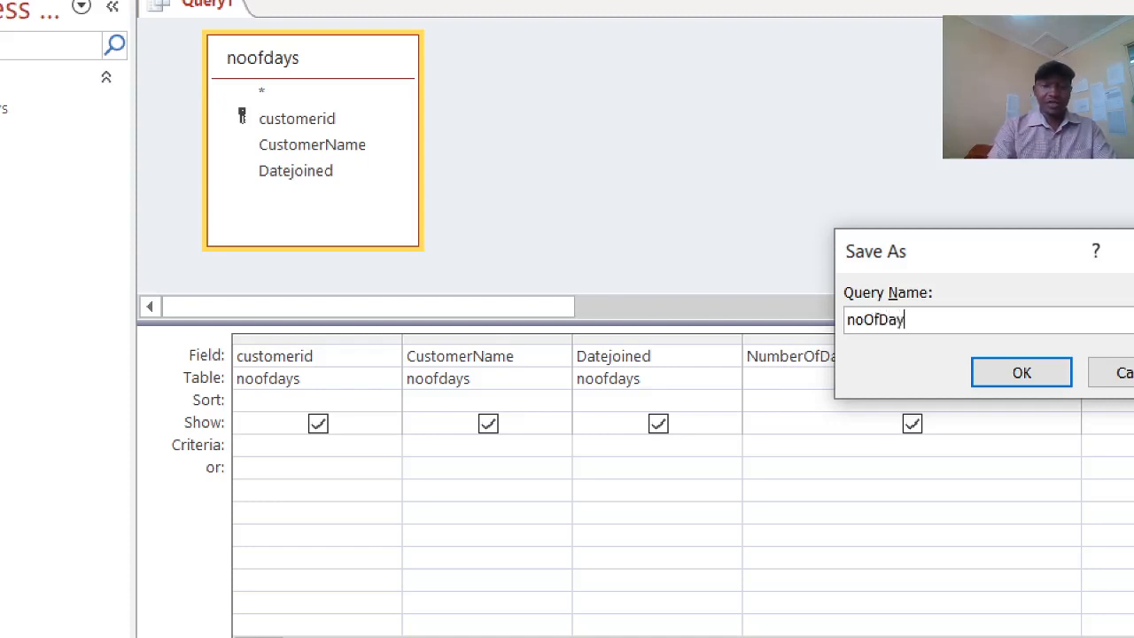
pyautogui.write('s cu')
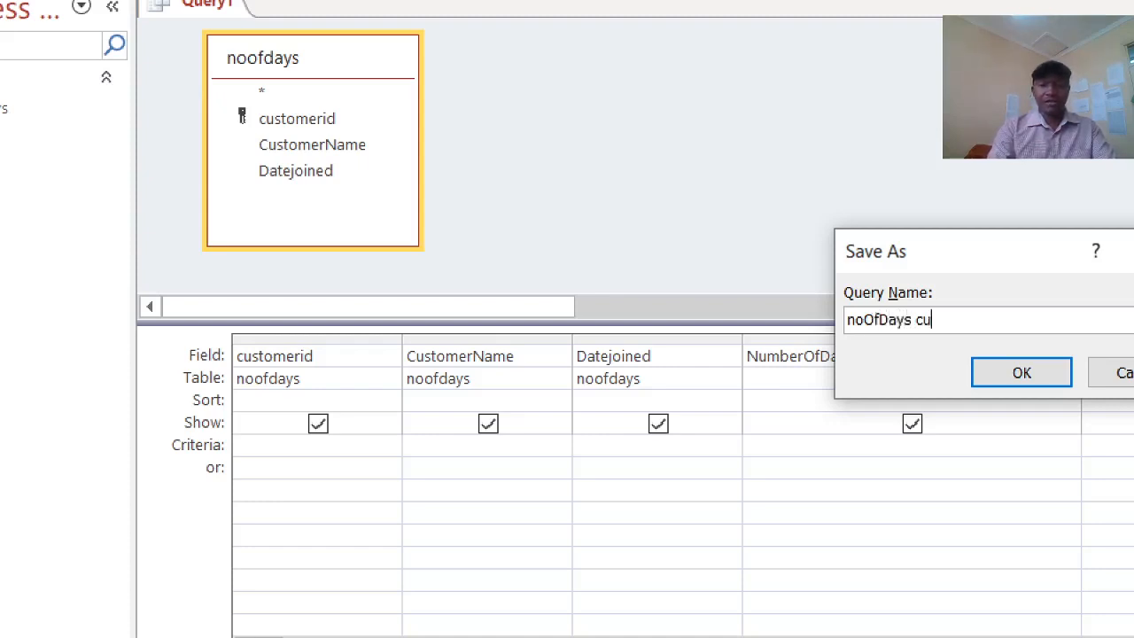
pyautogui.write('stomer')
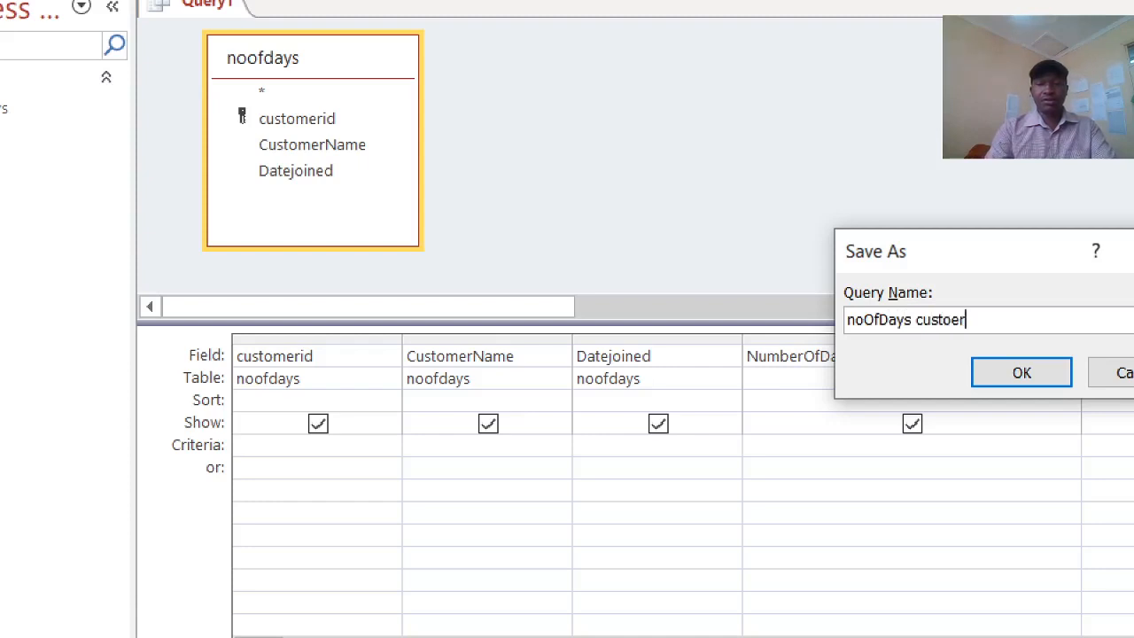
pyautogui.press('BackSpace')
pyautogui.press('BackSpace')
pyautogui.write('mers')
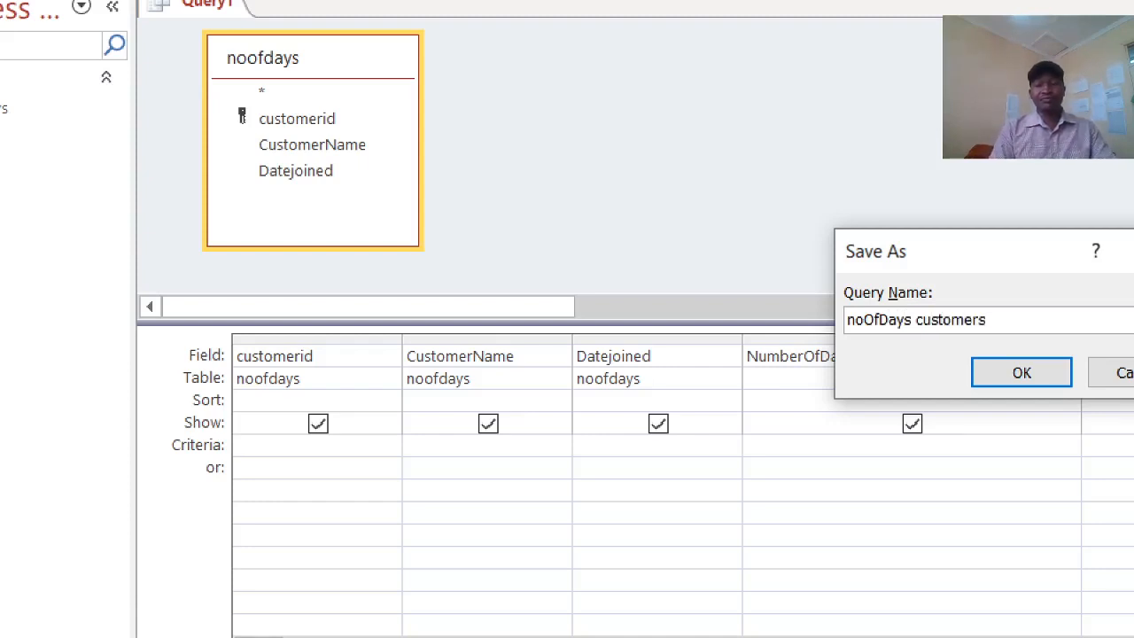
pyautogui.click(992, 371)
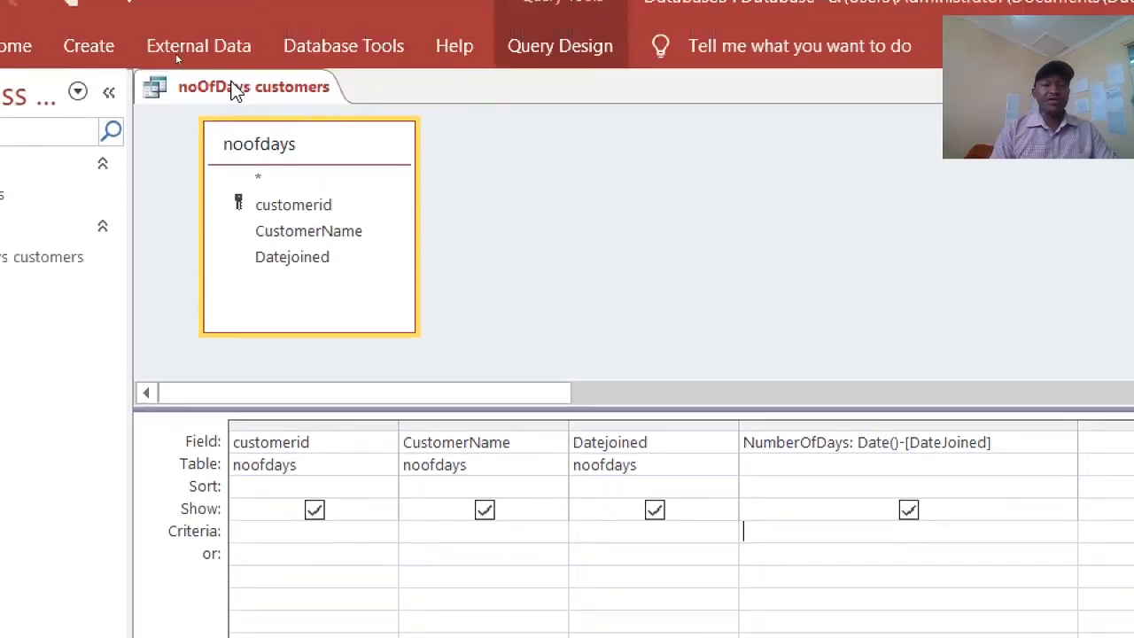
pyautogui.rightClick(232, 8)
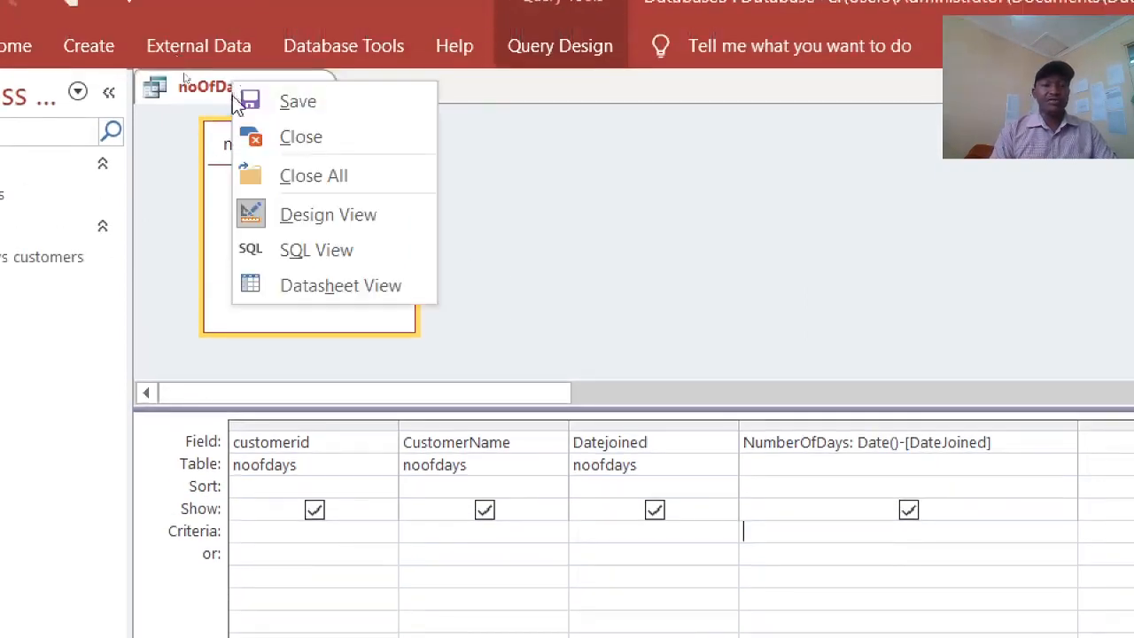
pyautogui.click(300, 139)
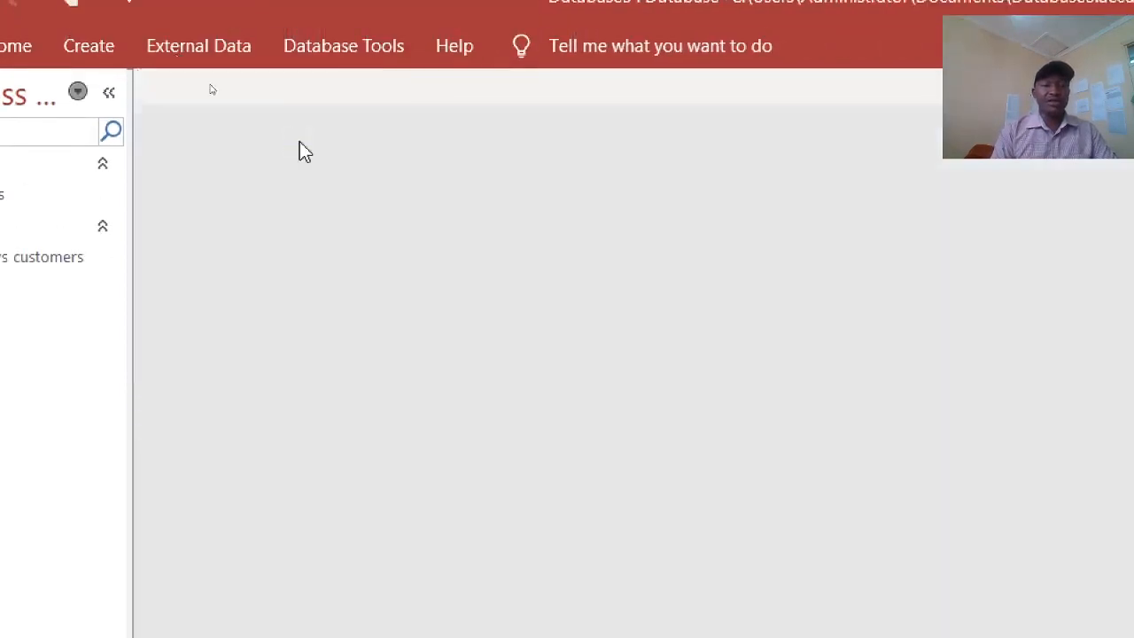
# Open the noofdays table and enter customer names in the CustomerName field of the first three records
pyautogui.doubleClick(89, 197)
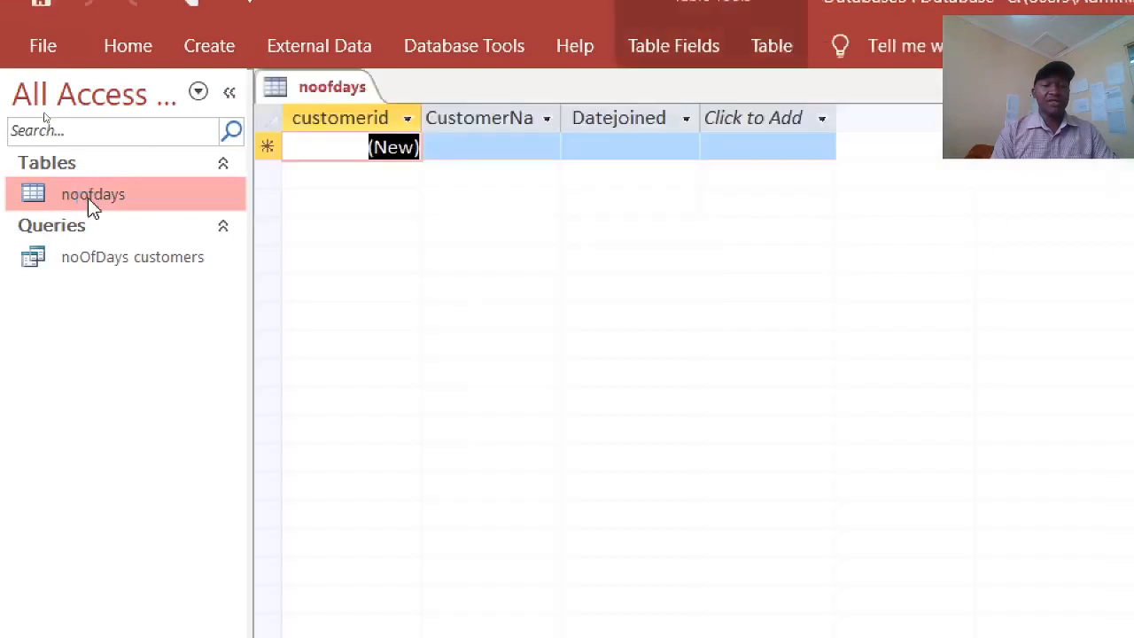
pyautogui.click(443, 146)
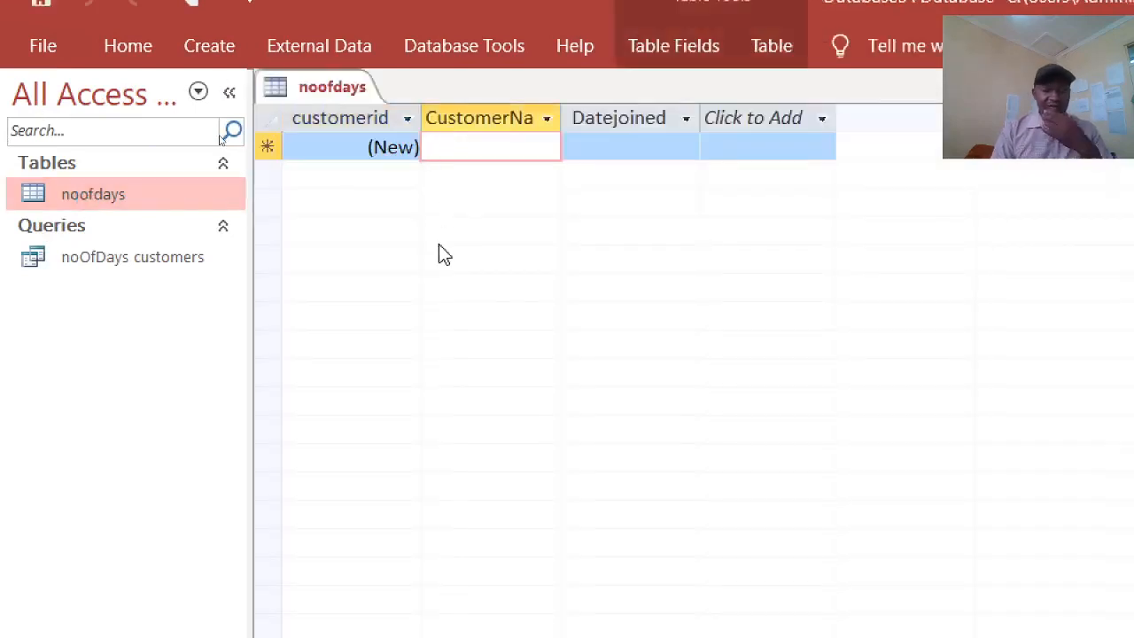
pyautogui.write('PE')
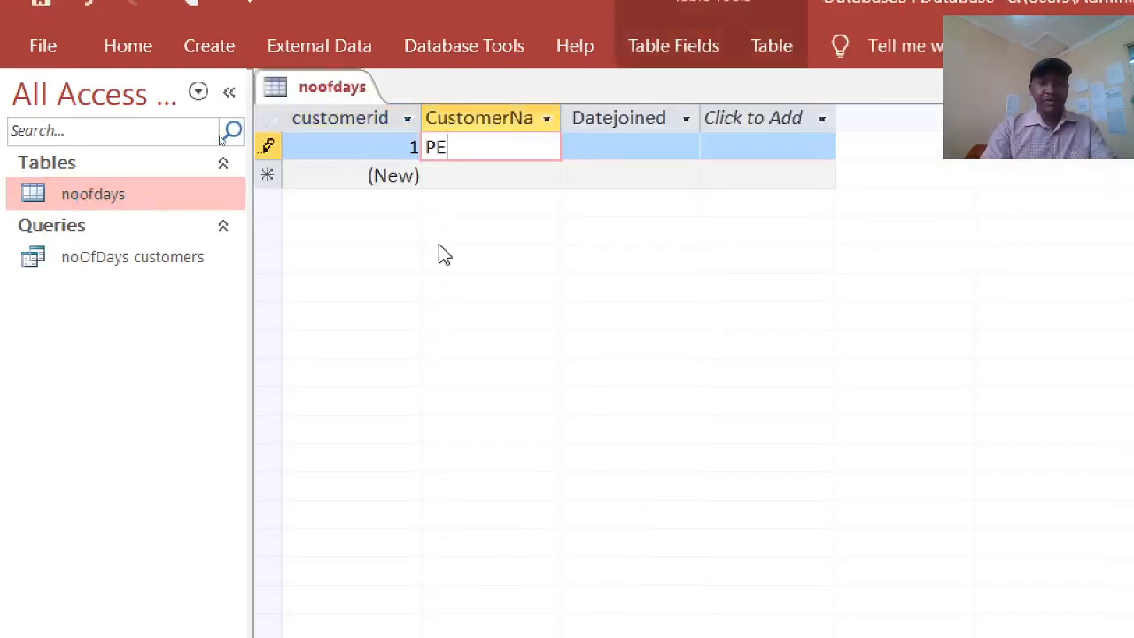
pyautogui.write('RIS MUTHONOI')
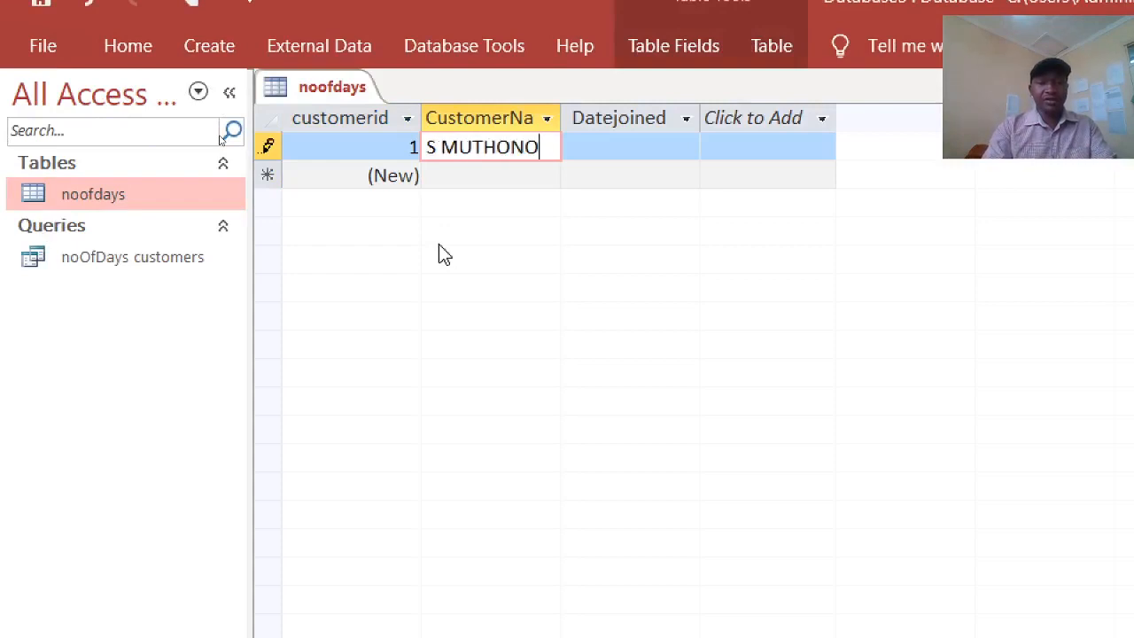
pyautogui.press('BackSpace')
pyautogui.press('BackSpace')
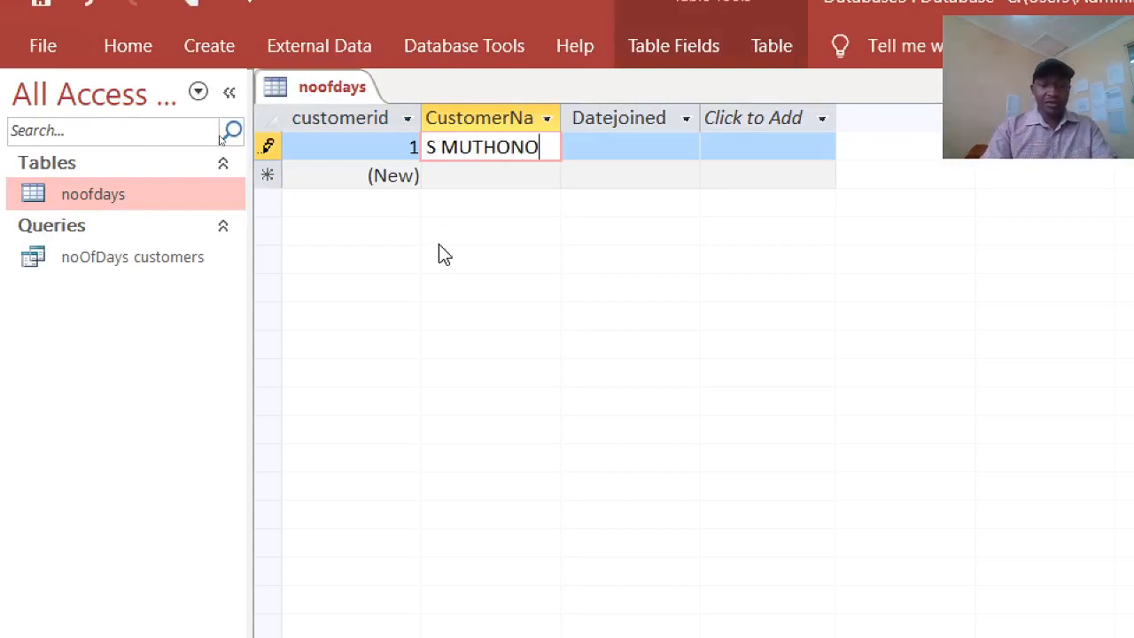
pyautogui.write('I')
pyautogui.press('Down')
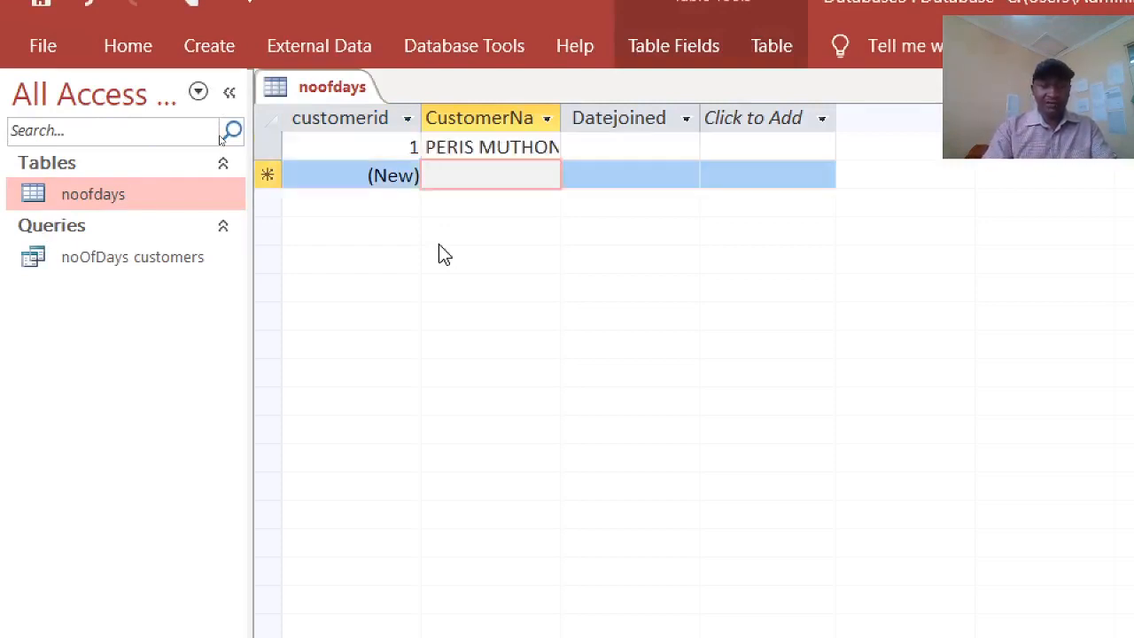
pyautogui.write('DON GICHAI')
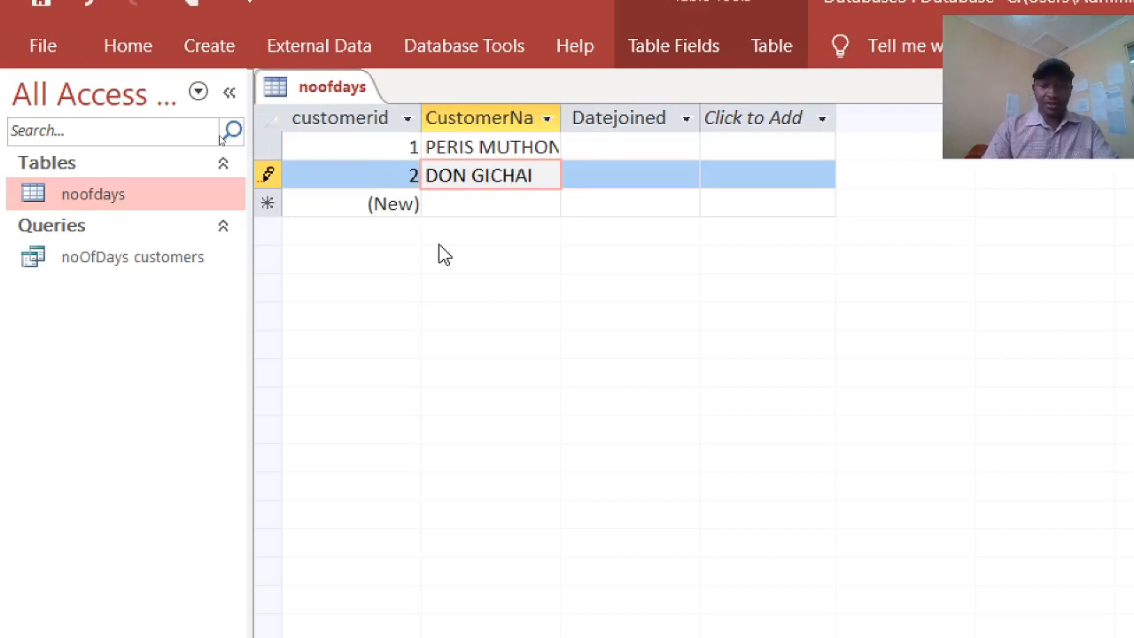
pyautogui.press('Down')
pyautogui.write('BELINDA')
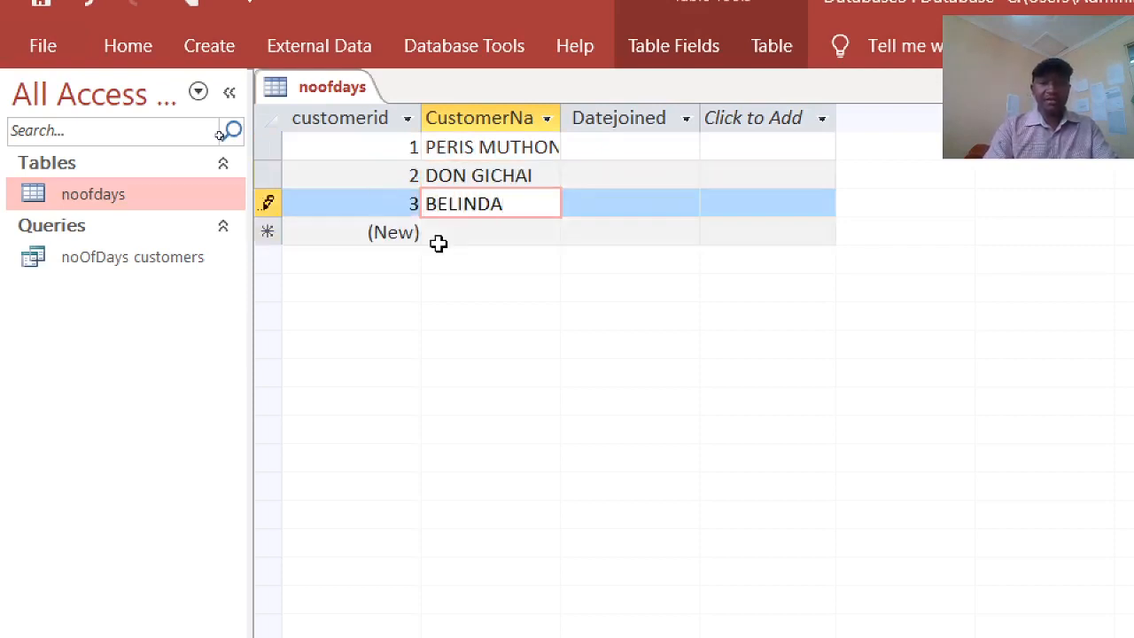
# Enter customer names in the CustomerName field of the fourth and fifth records and widen that column to fit
pyautogui.press('Down')
pyautogui.write('J')
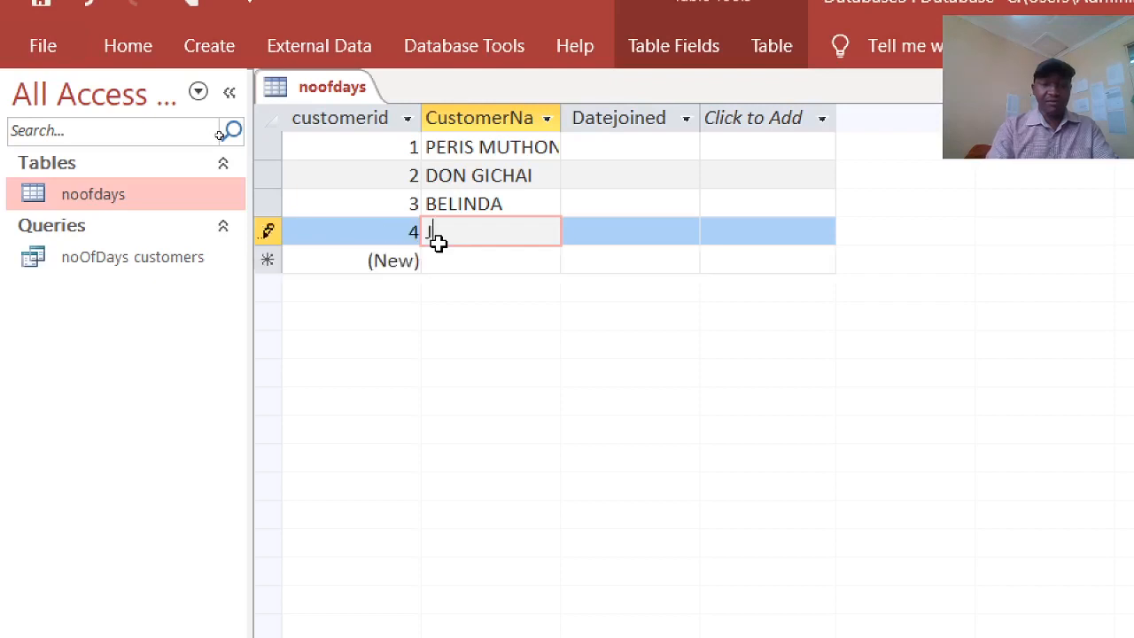
pyautogui.write('OYCE')
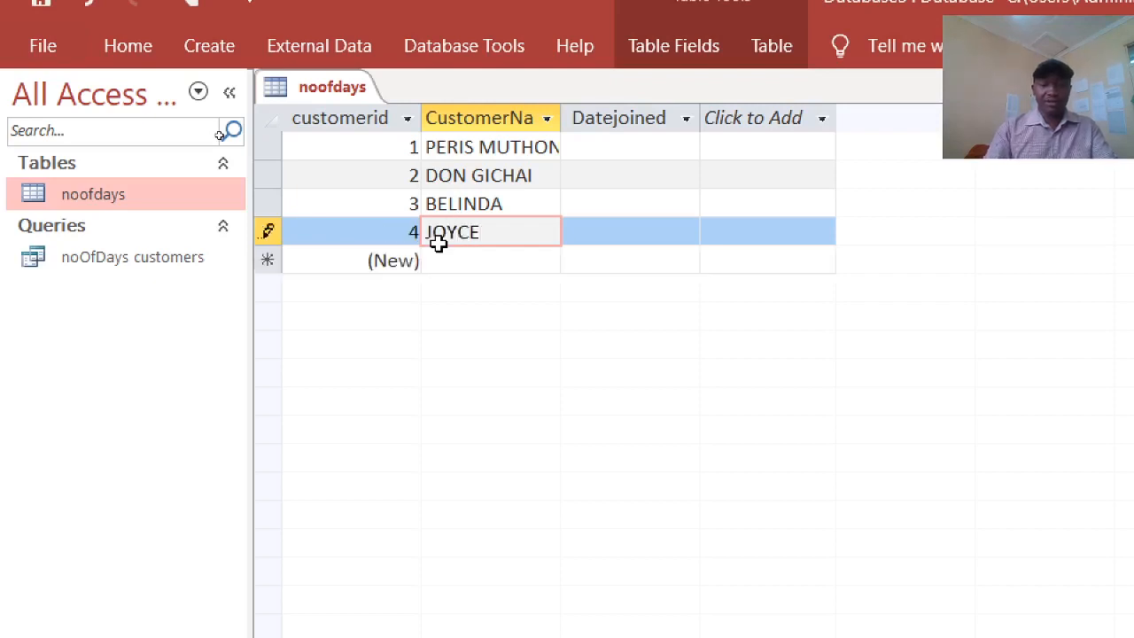
pyautogui.press('Down')
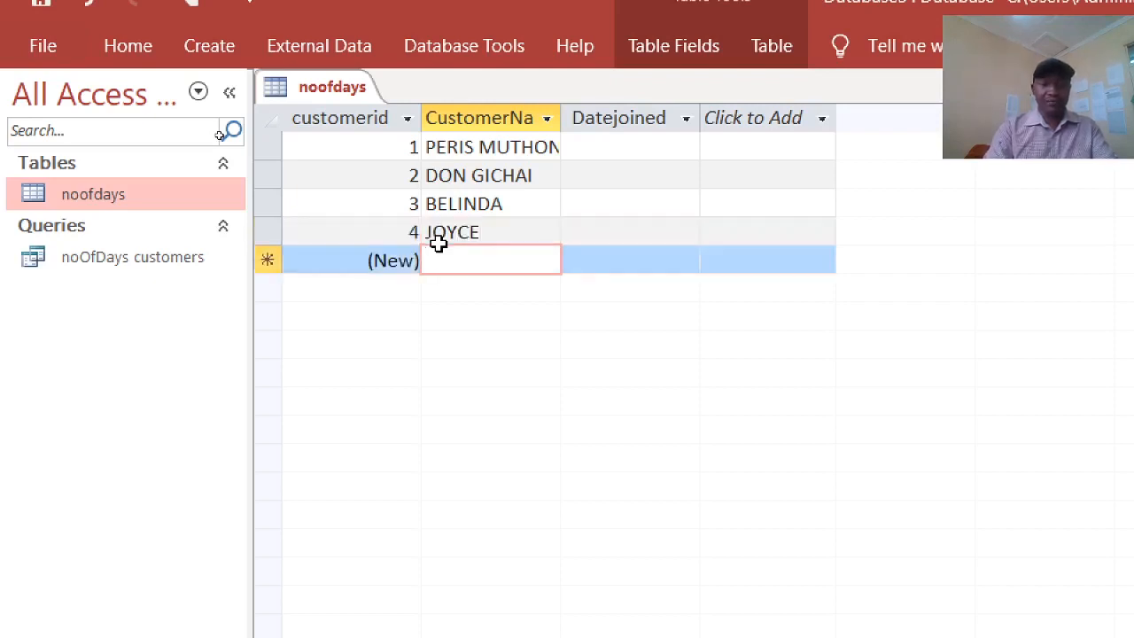
pyautogui.write('PETER')
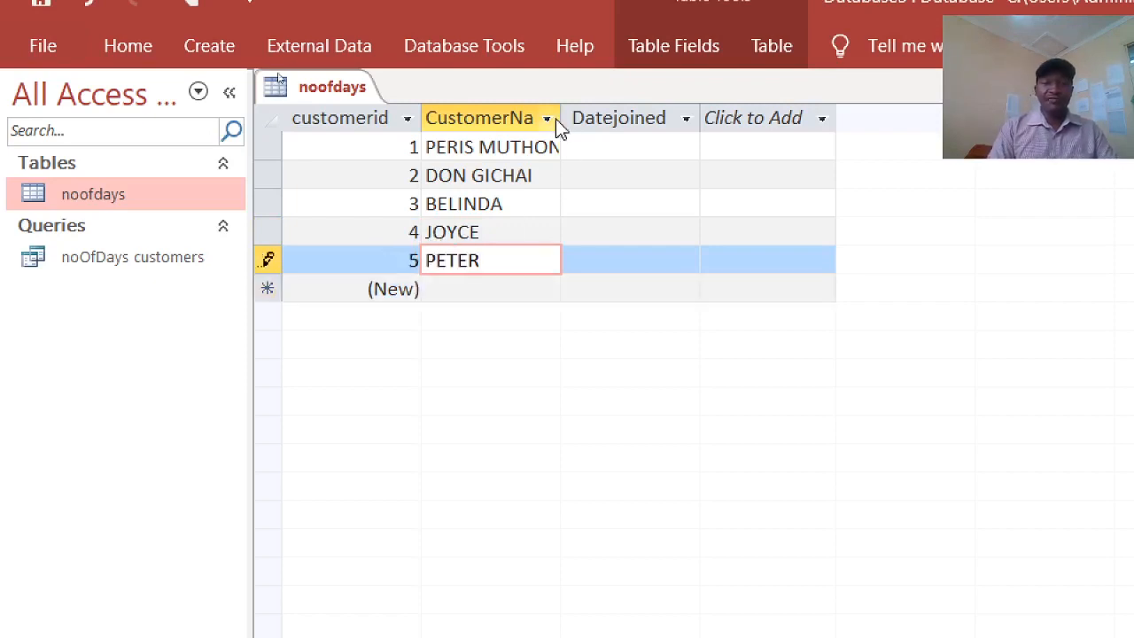
pyautogui.moveTo(559, 126); pyautogui.dragTo(592, 132)
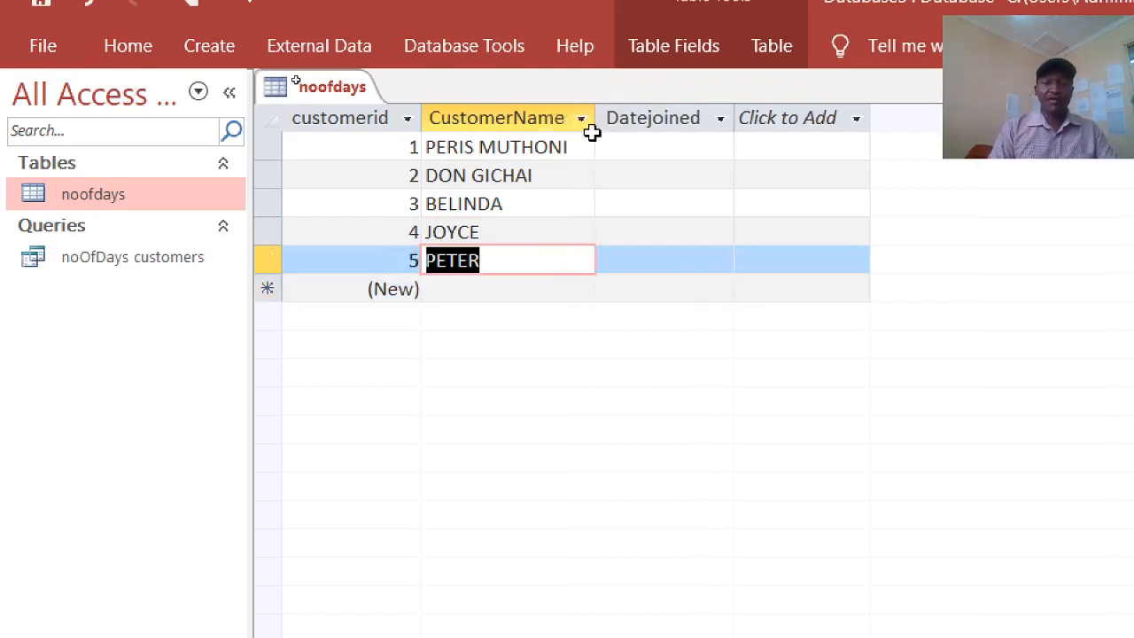
# Enter the Datejoined values 1/11/2000 for the first record and 2/2/2009 for the second
pyautogui.click(647, 149)
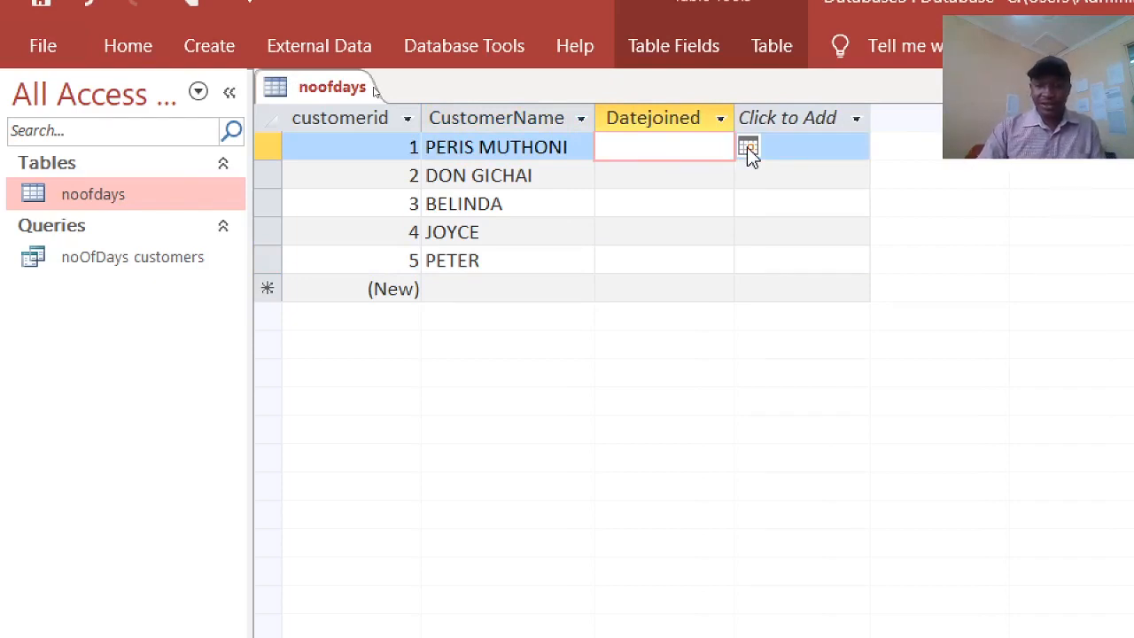
pyautogui.write('1')
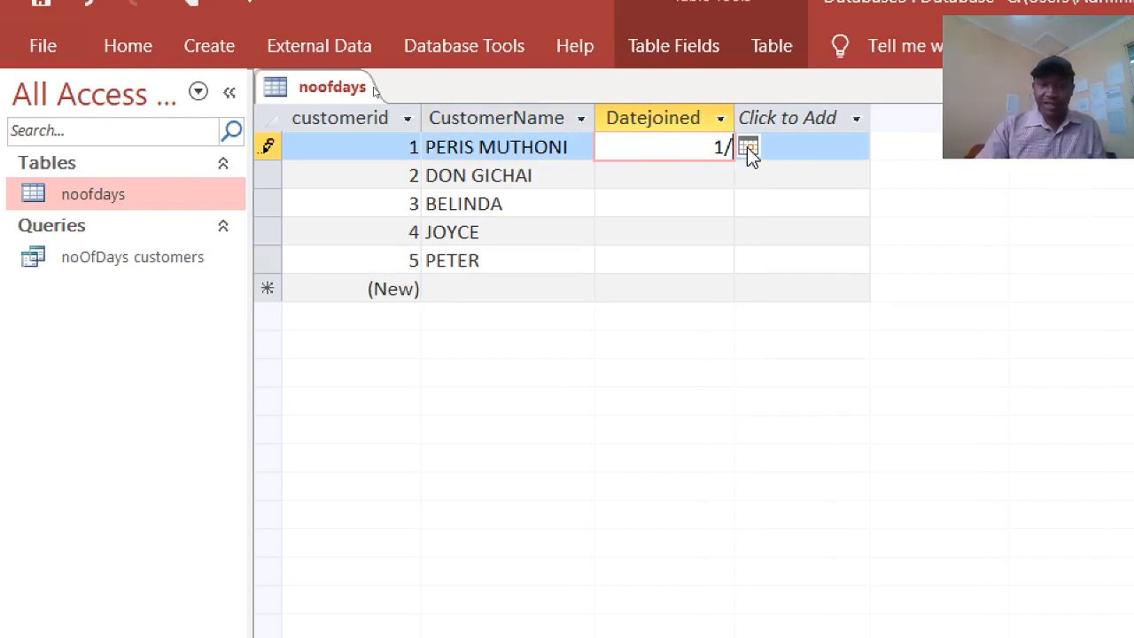
pyautogui.write('/11')
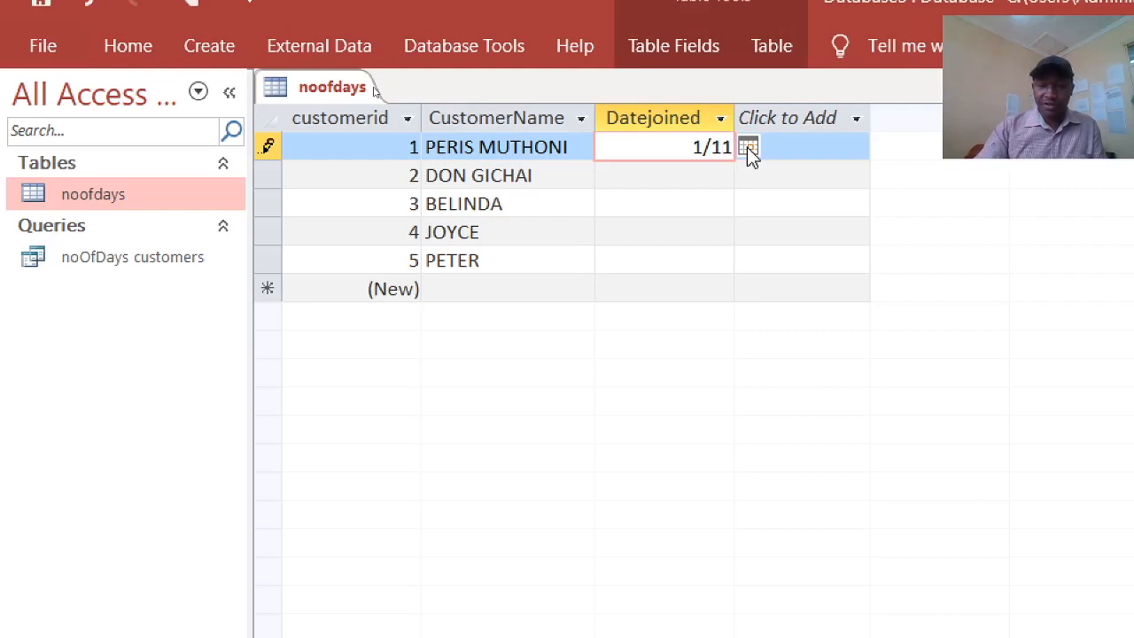
pyautogui.write('/2000')
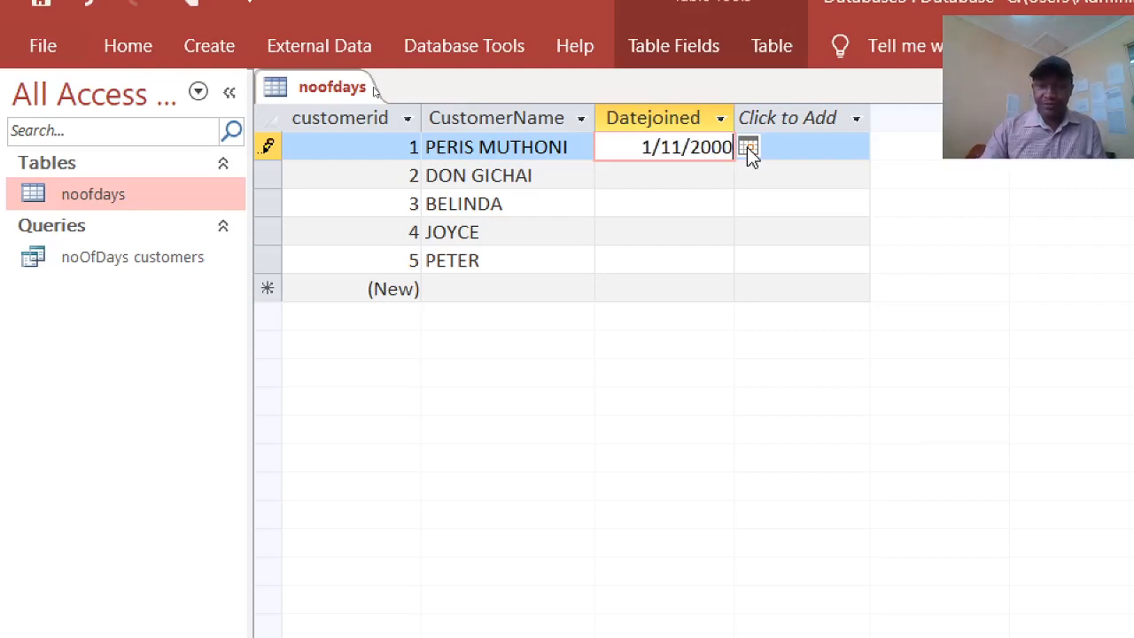
pyautogui.press('Down')
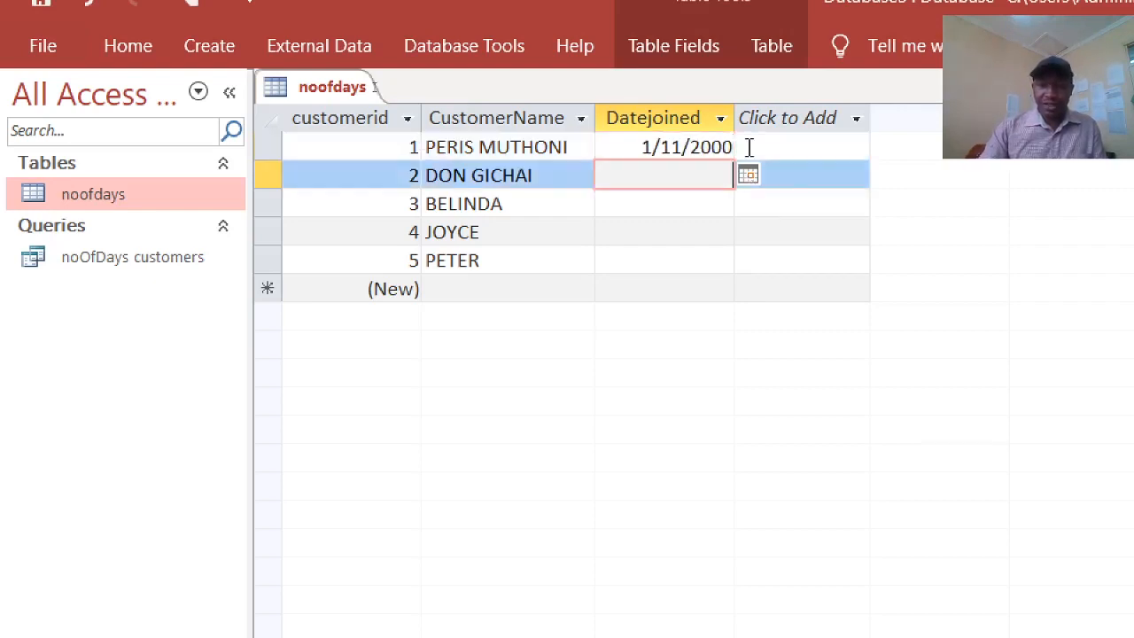
pyautogui.write('2')
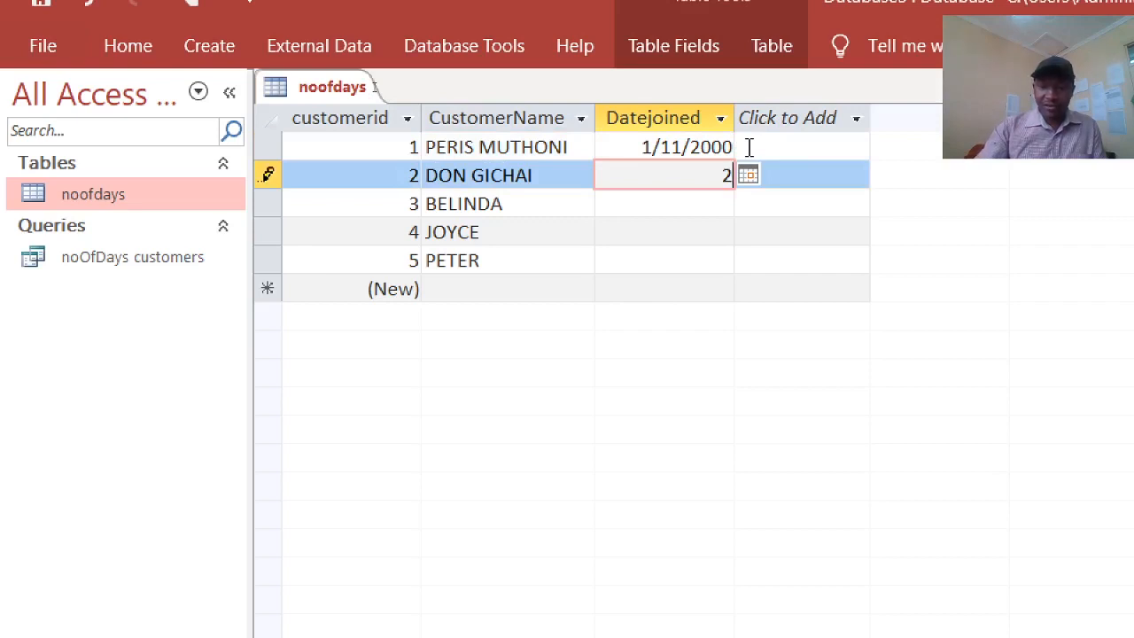
pyautogui.write('/2/')
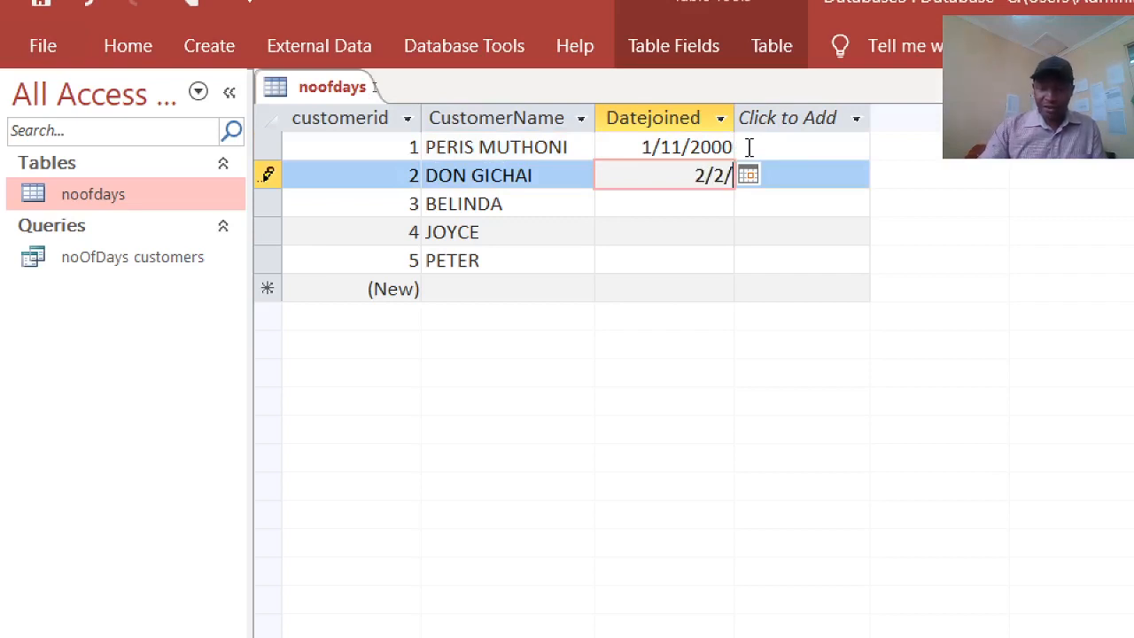
pyautogui.write('20')
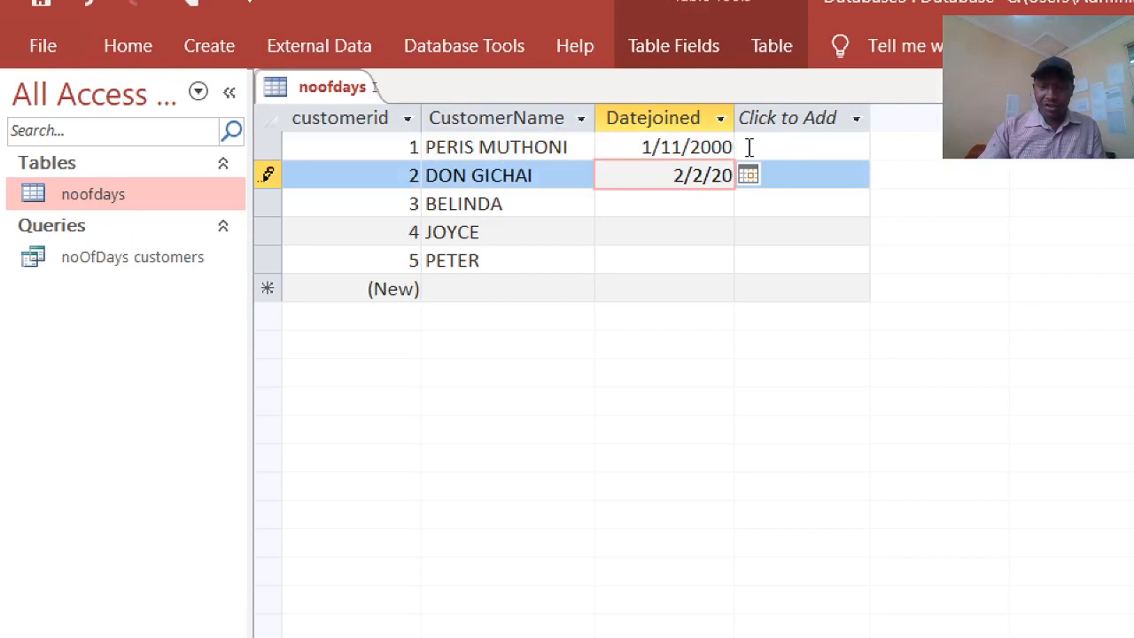
pyautogui.write('09')
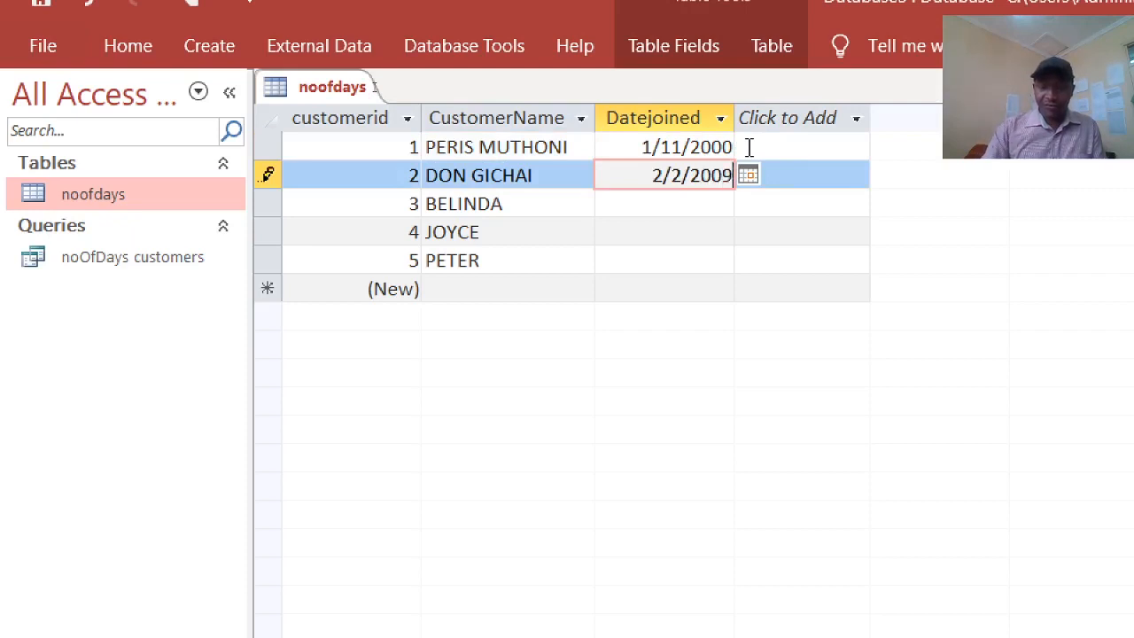
# Enter the Datejoined values 12/12/2020 for the third record and 12/12/2019 for the fourth
pyautogui.press('Down')
pyautogui.write('12')
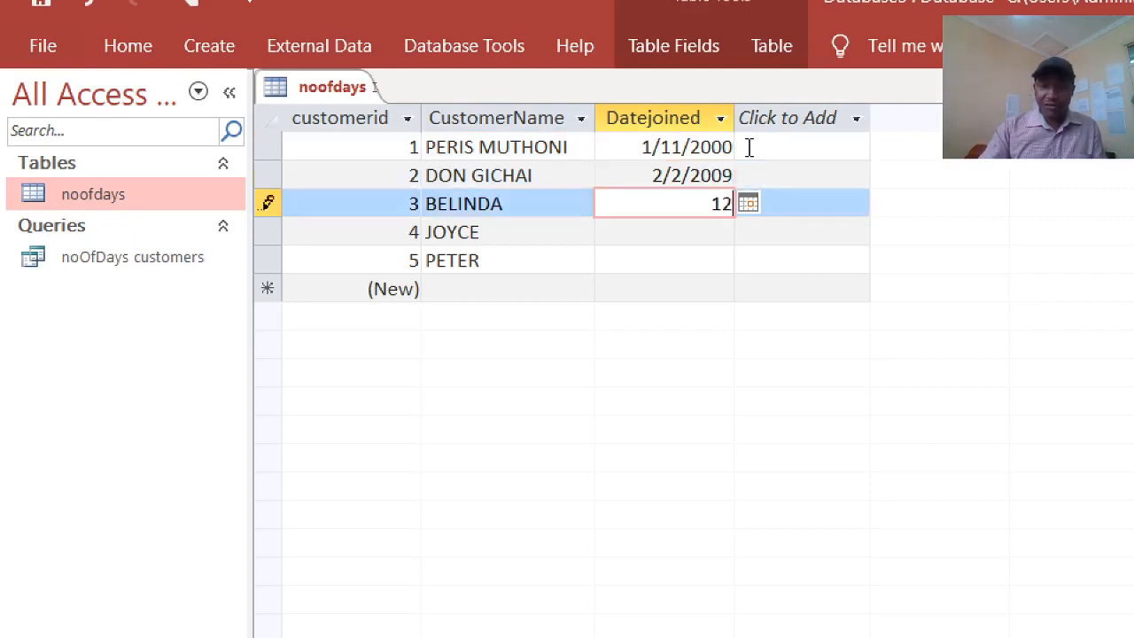
pyautogui.write('/12')
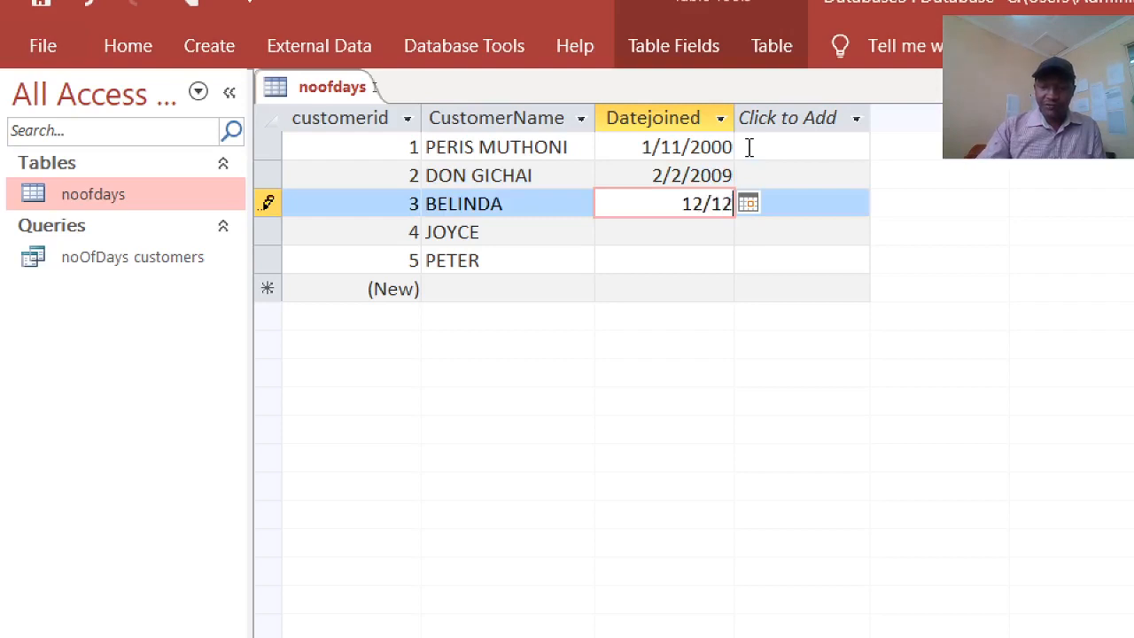
pyautogui.write('/20')
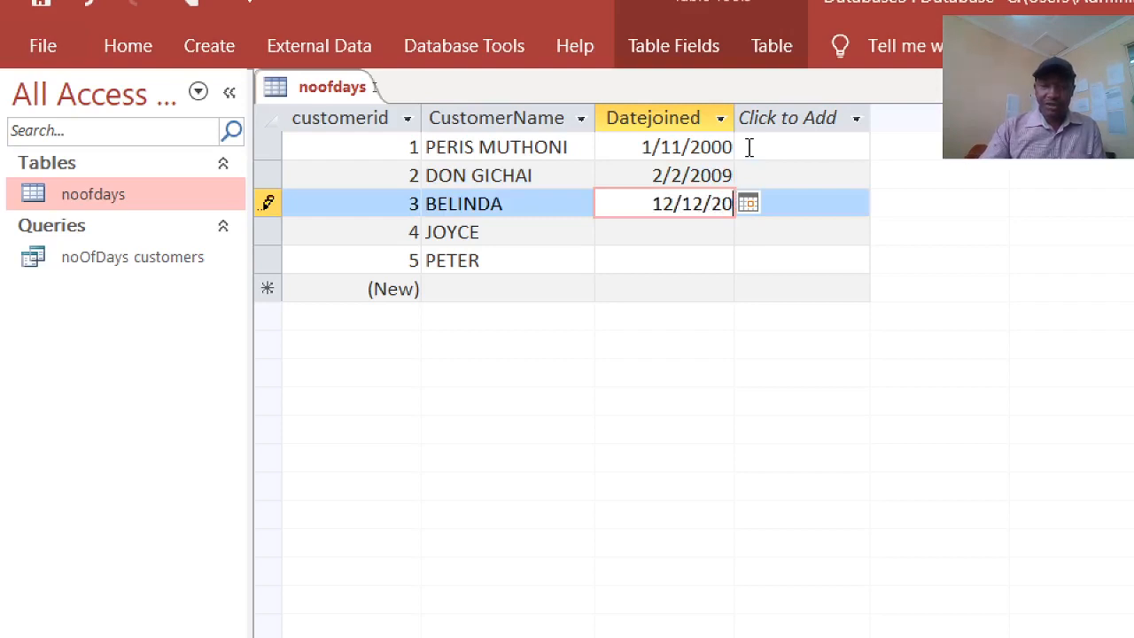
pyautogui.write('20')
pyautogui.press('Down')
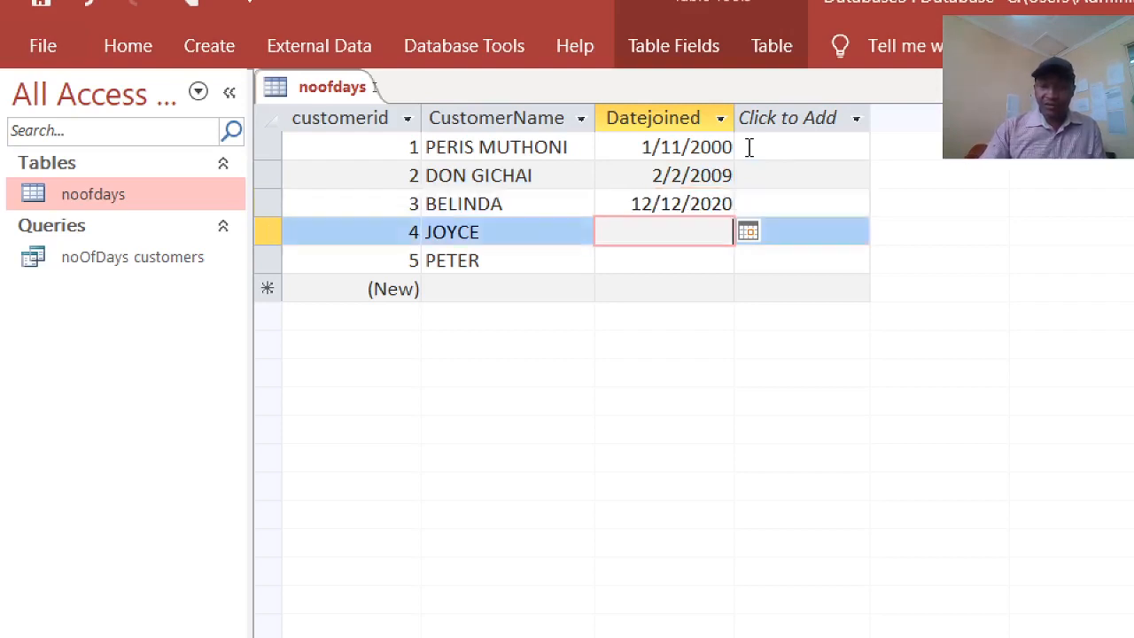
pyautogui.write('12/')
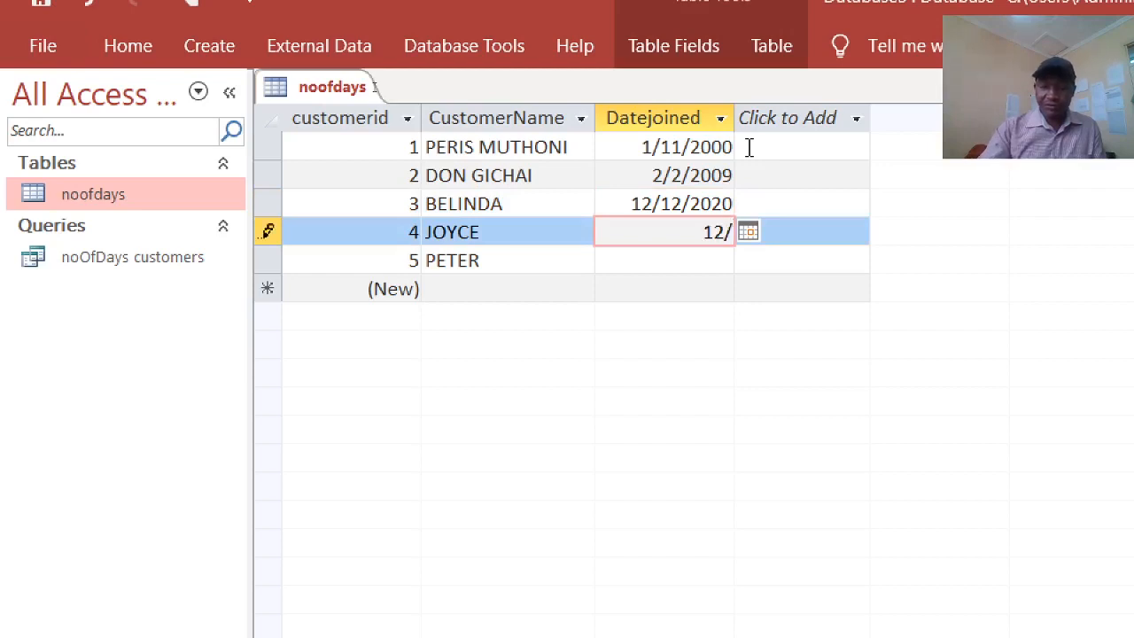
pyautogui.write('12')
pyautogui.write('/2019')
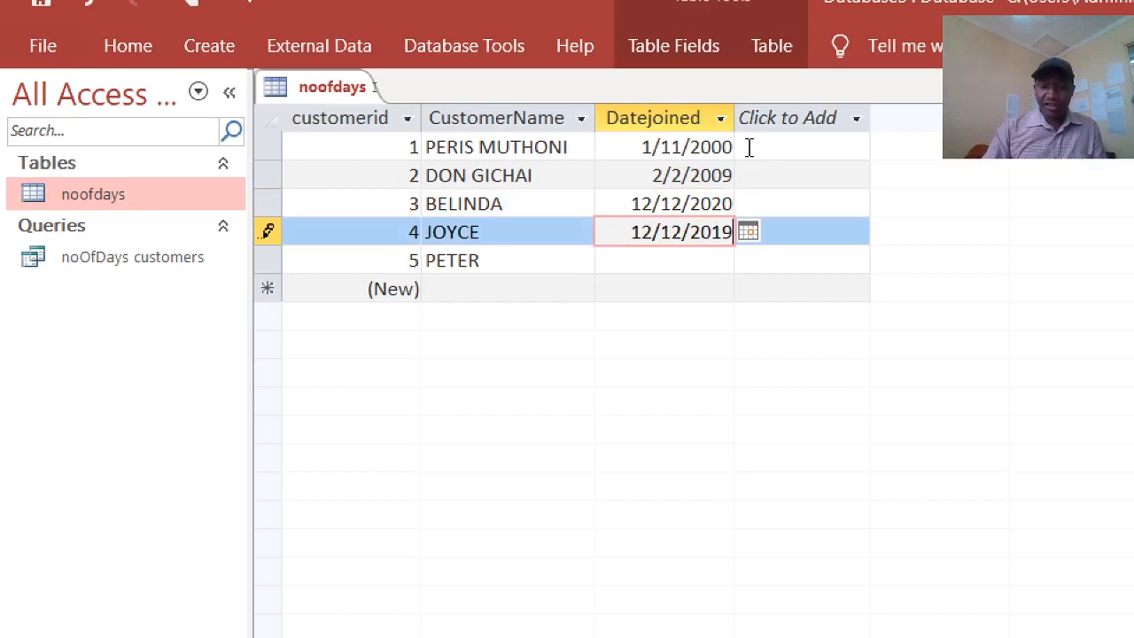
# Set the fifth record's Datejoined value to 1/8/2021 and commit the record
pyautogui.press('Down')
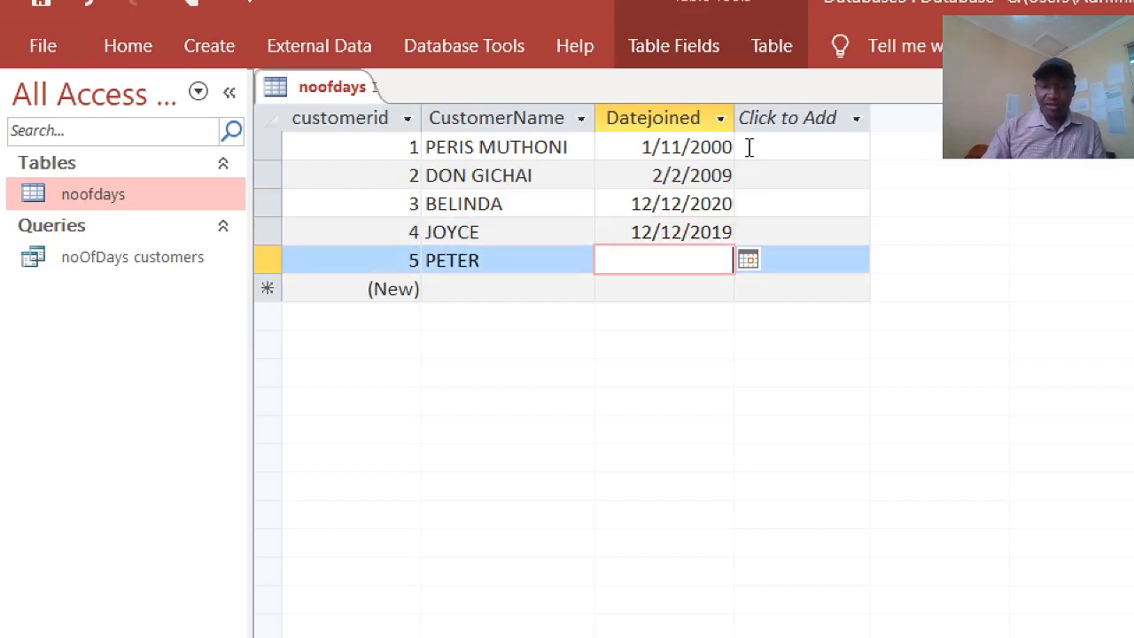
pyautogui.write('1')
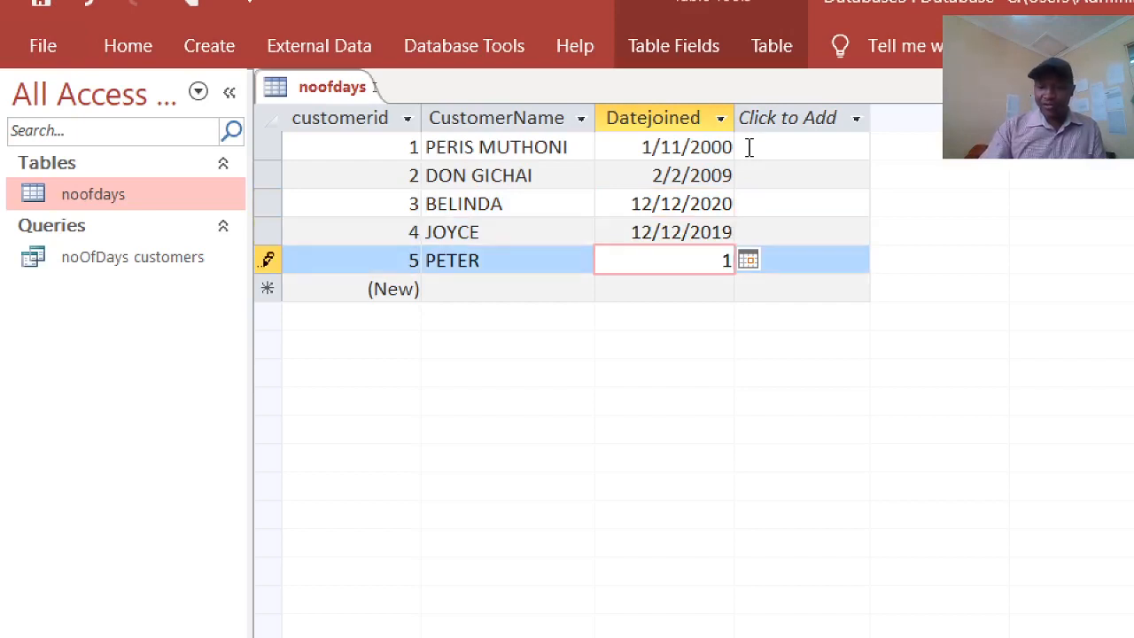
pyautogui.write('/8')
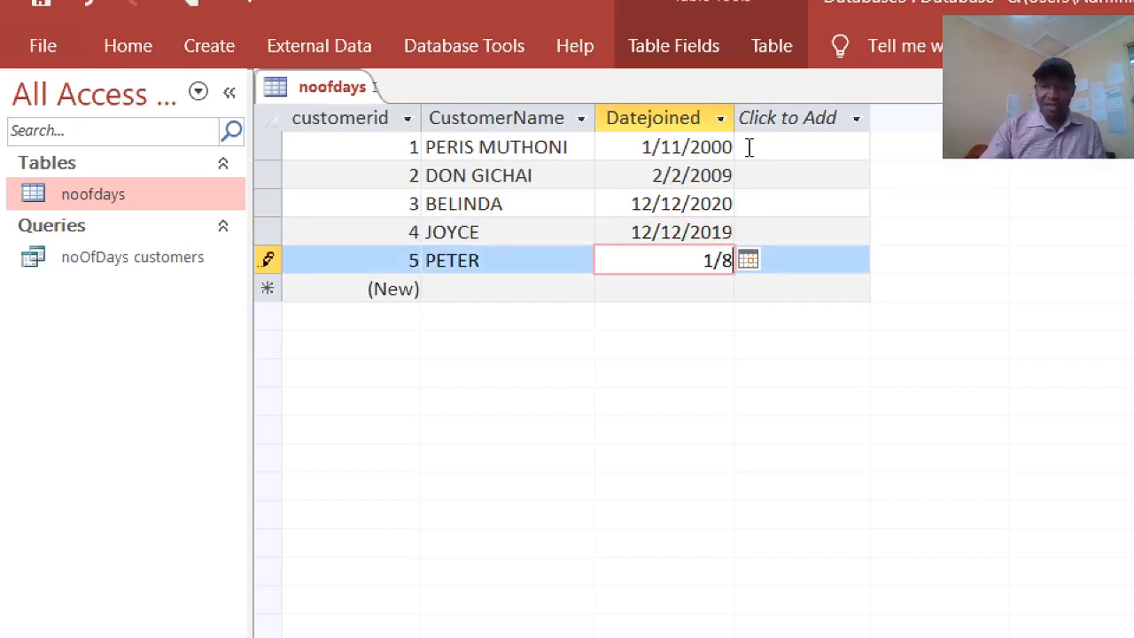
pyautogui.write('/2021')
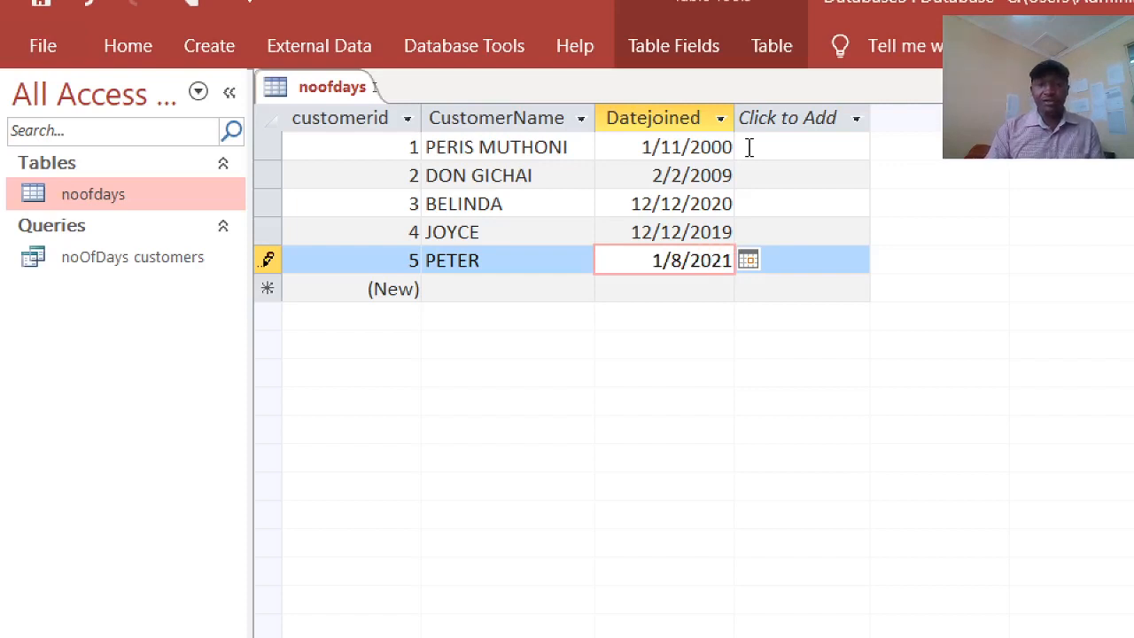
pyautogui.click(767, 165)
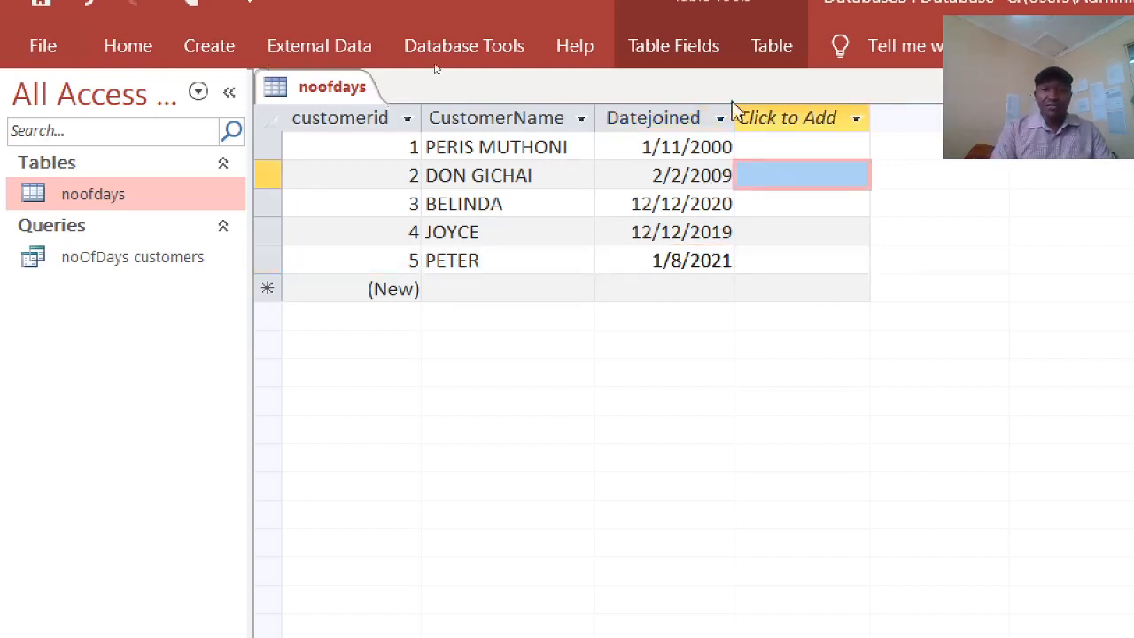
# Close the noofdays table and save its layout changes
pyautogui.rightClick(285, 94)
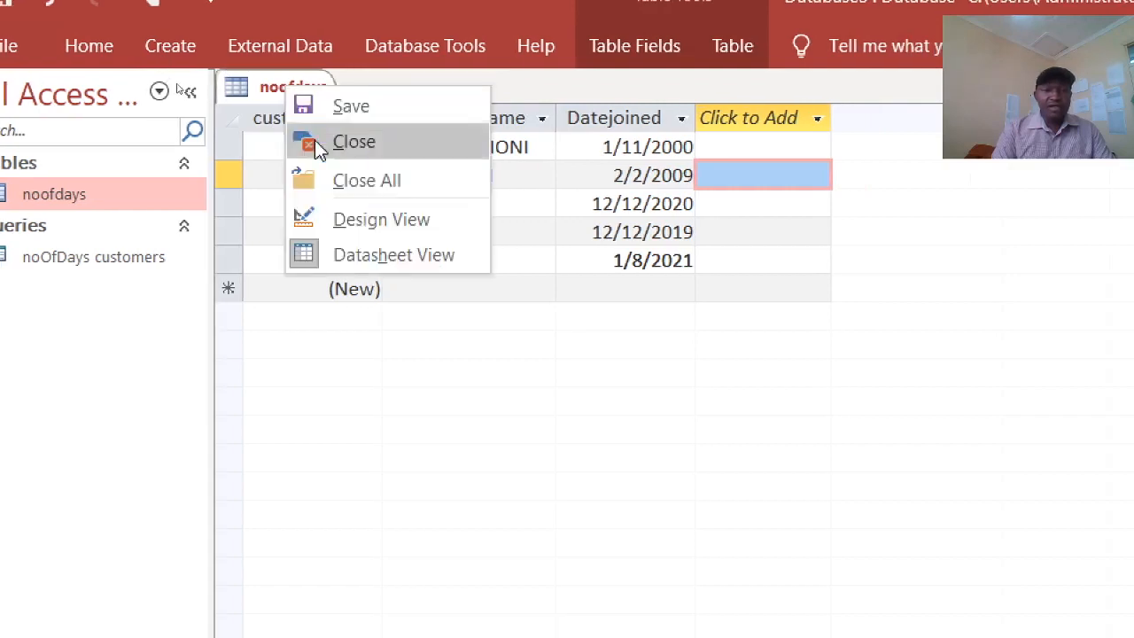
pyautogui.click(315, 141)
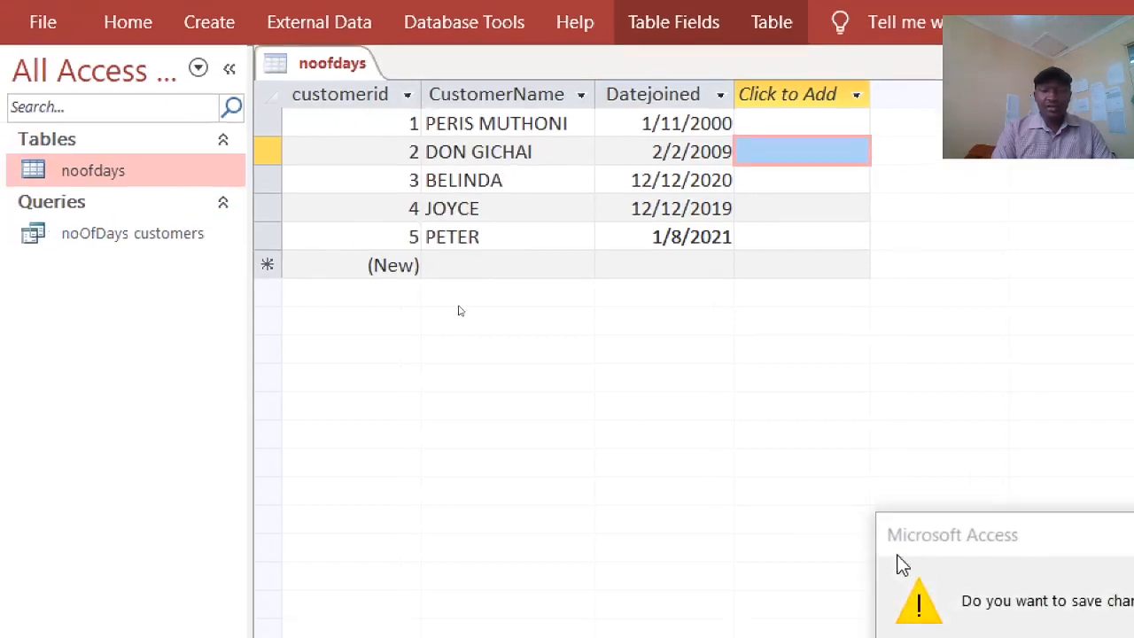
pyautogui.moveTo(894, 572); pyautogui.dragTo(498, 367)
pyautogui.click(585, 434)
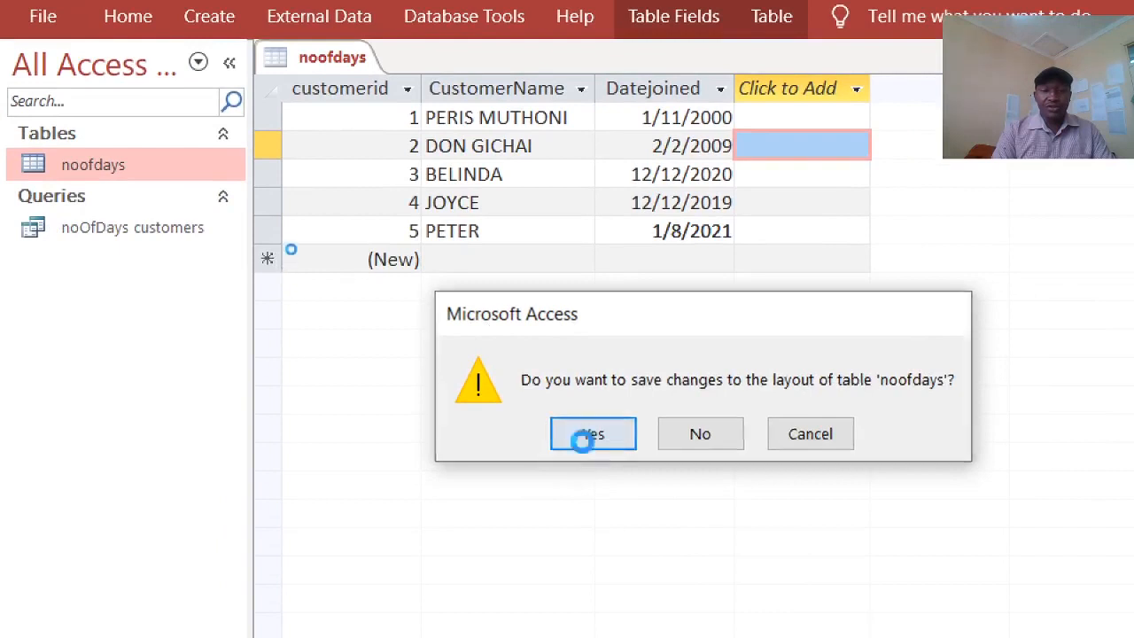
# Run the noOfDays customers query and widen the NumberOfDays column to show its full heading
pyautogui.doubleClick(133, 228)
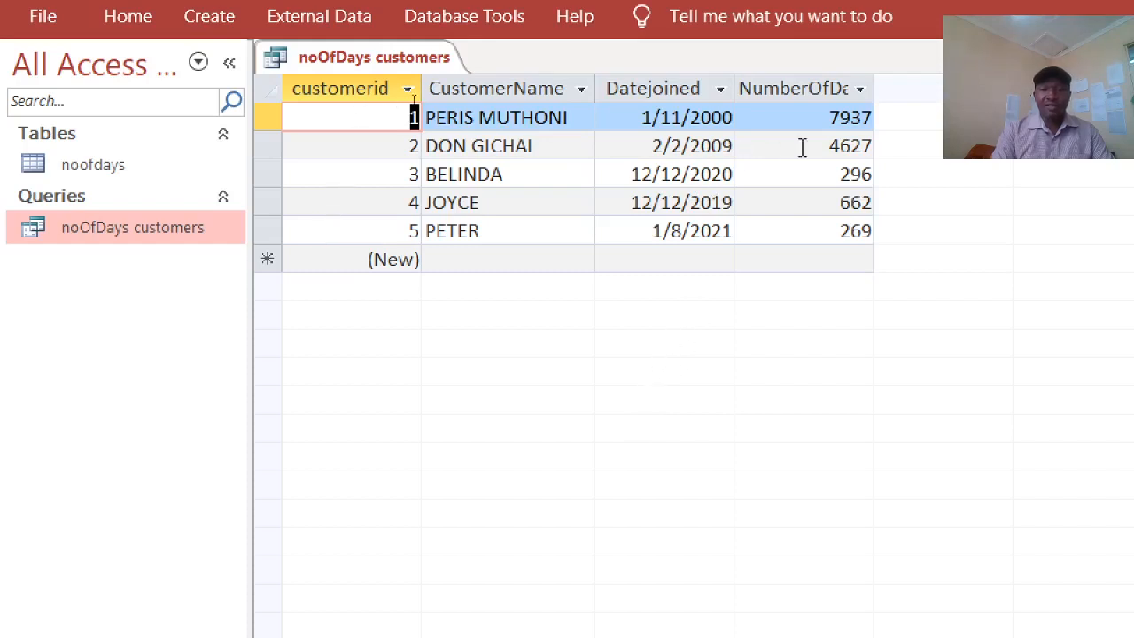
pyautogui.click(843, 84)
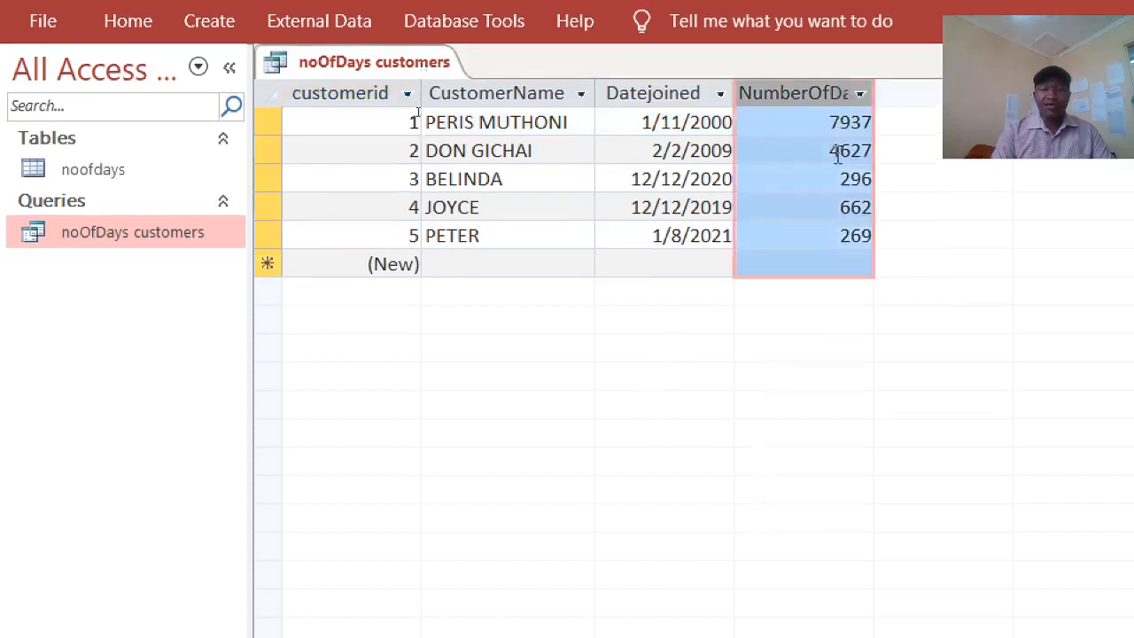
pyautogui.moveTo(873, 91); pyautogui.dragTo(910, 91)
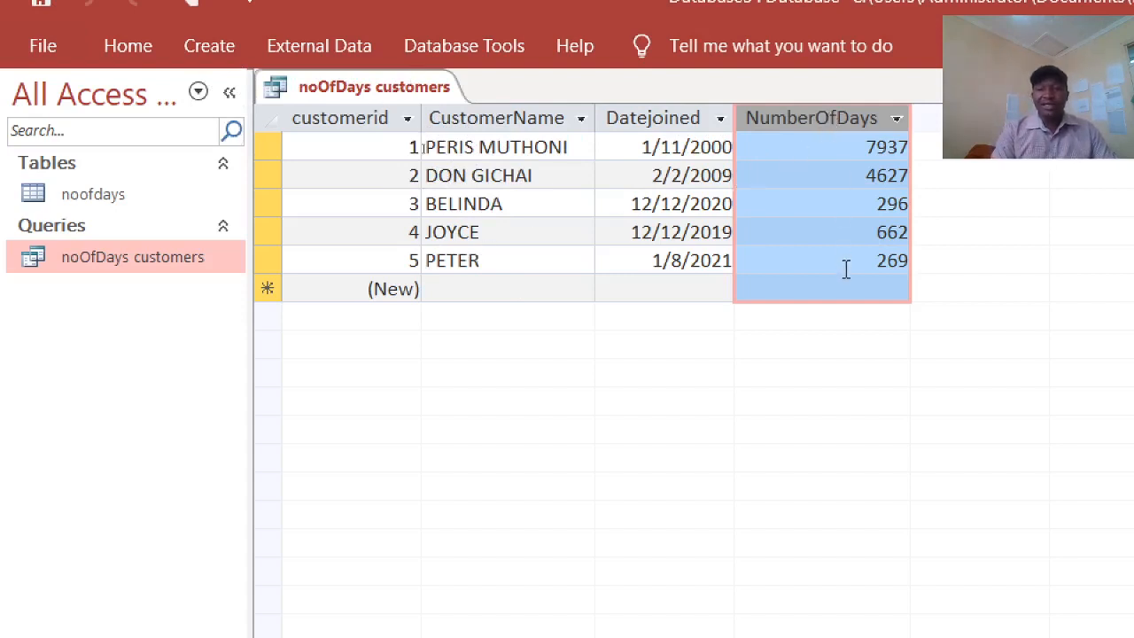
# Open the noOfDays customers query in Design View and widen the NumberOfDays column to review its expression
pyautogui.rightClick(156, 260)
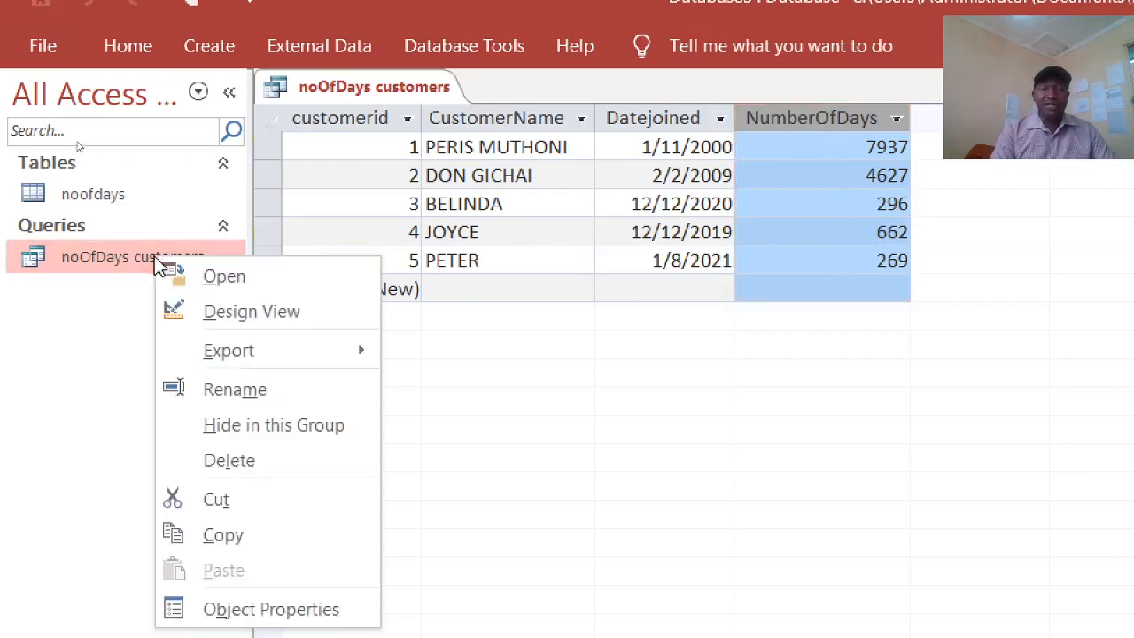
pyautogui.click(233, 310)
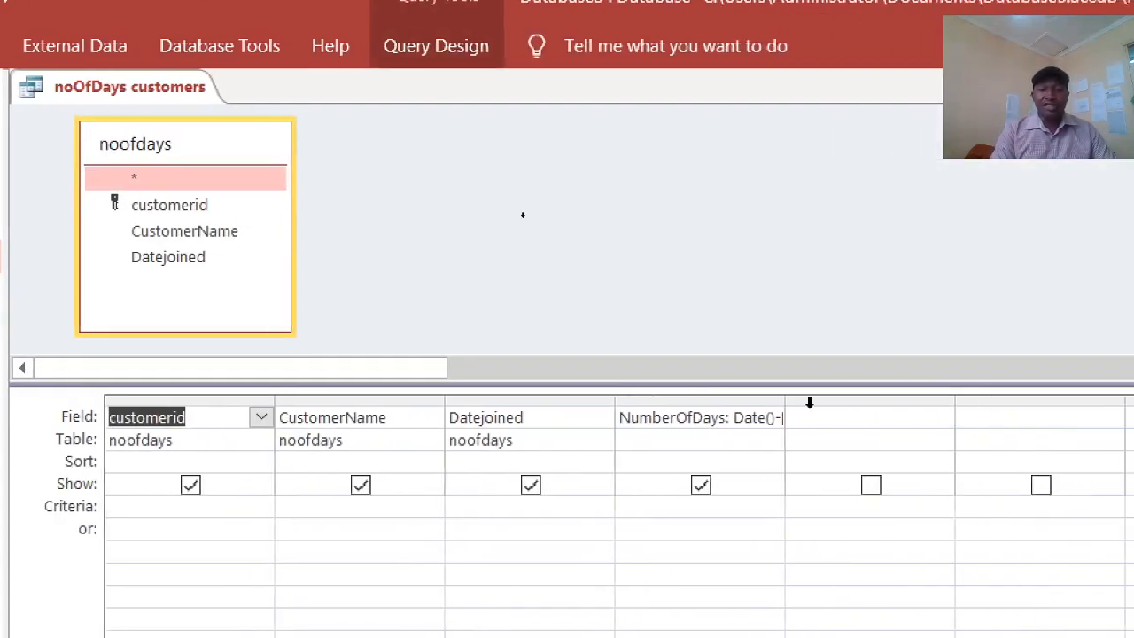
pyautogui.moveTo(782, 396); pyautogui.dragTo(916, 403)
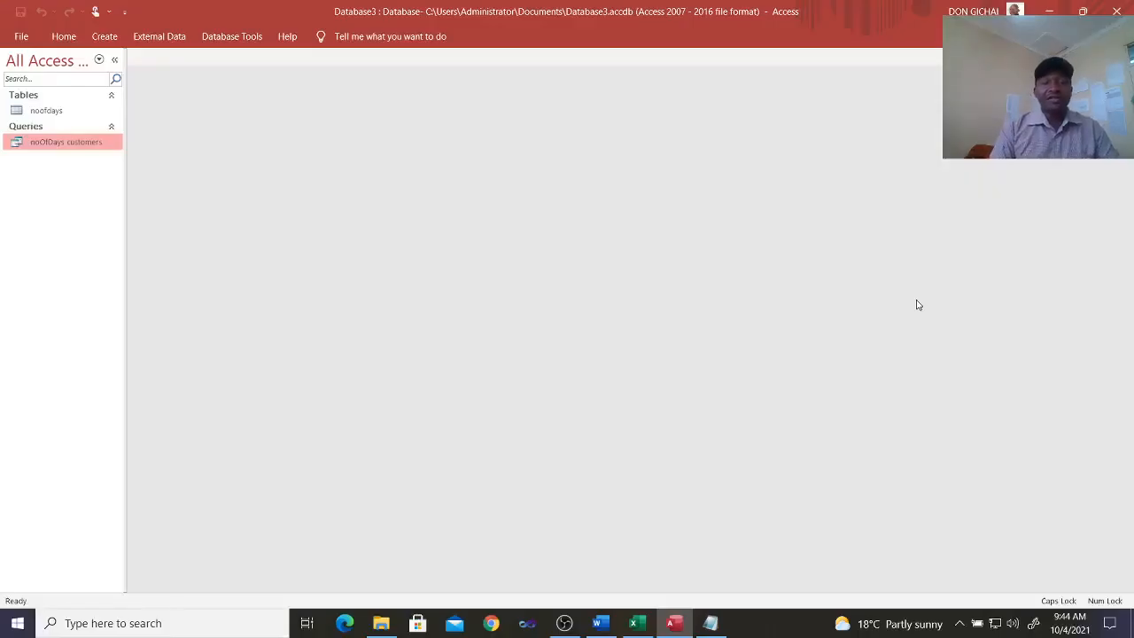
# Open the noOfDays customers query in Design View and widen the NumberOfDays column and the empty column beside it
pyautogui.rightClick(46, 144)
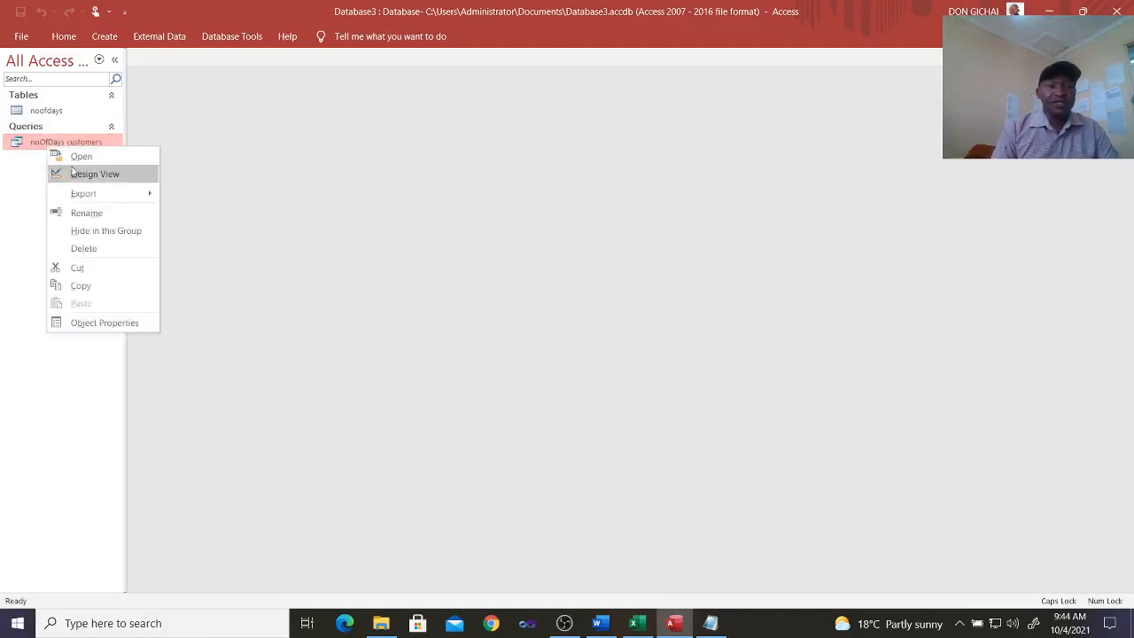
pyautogui.click(86, 173)
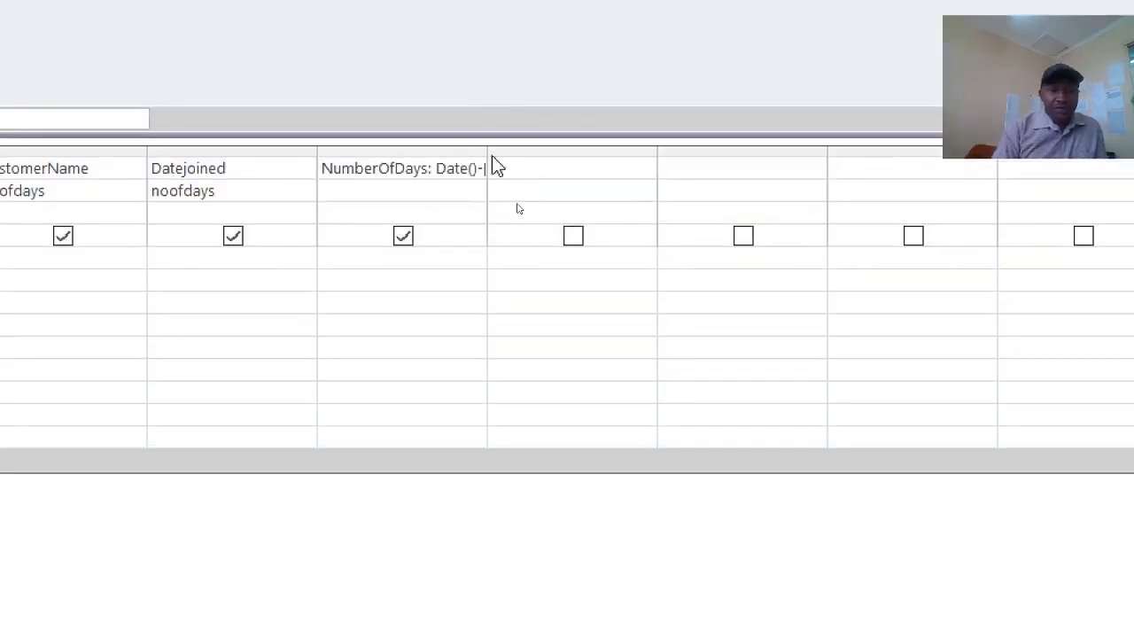
pyautogui.moveTo(489, 156); pyautogui.dragTo(530, 183)
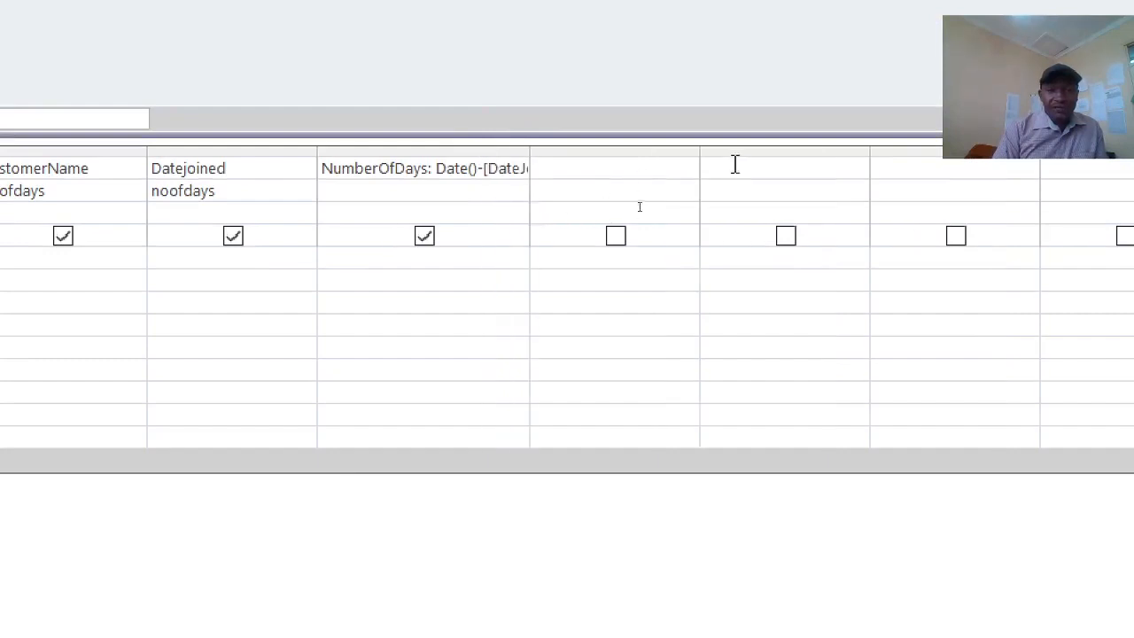
pyautogui.moveTo(698, 154); pyautogui.dragTo(877, 172)
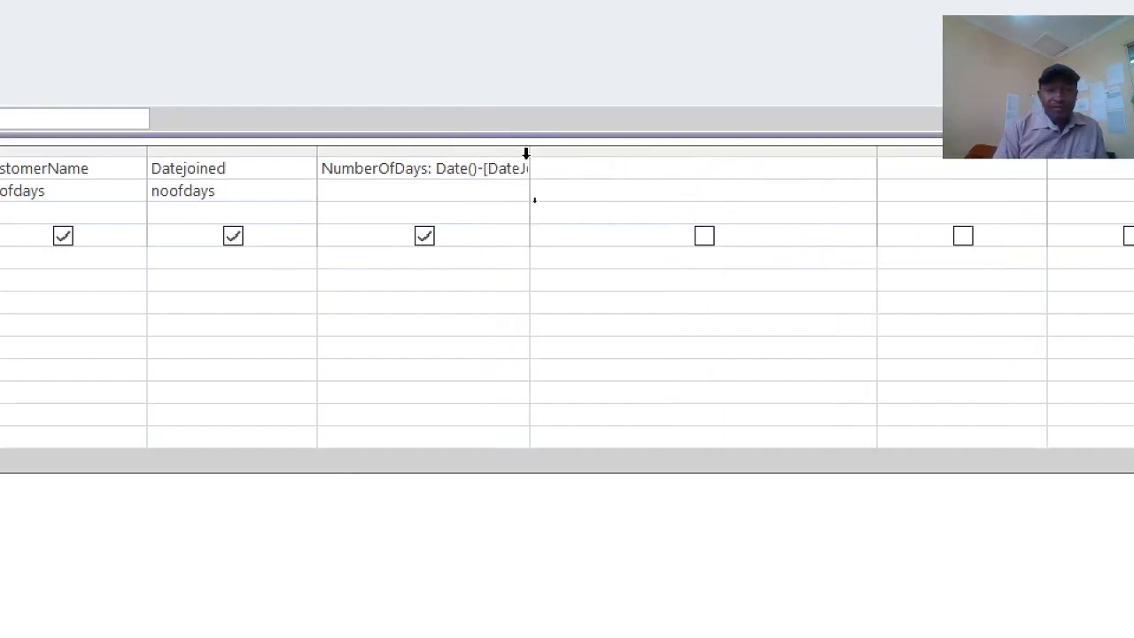
pyautogui.moveTo(526, 154); pyautogui.dragTo(585, 161)
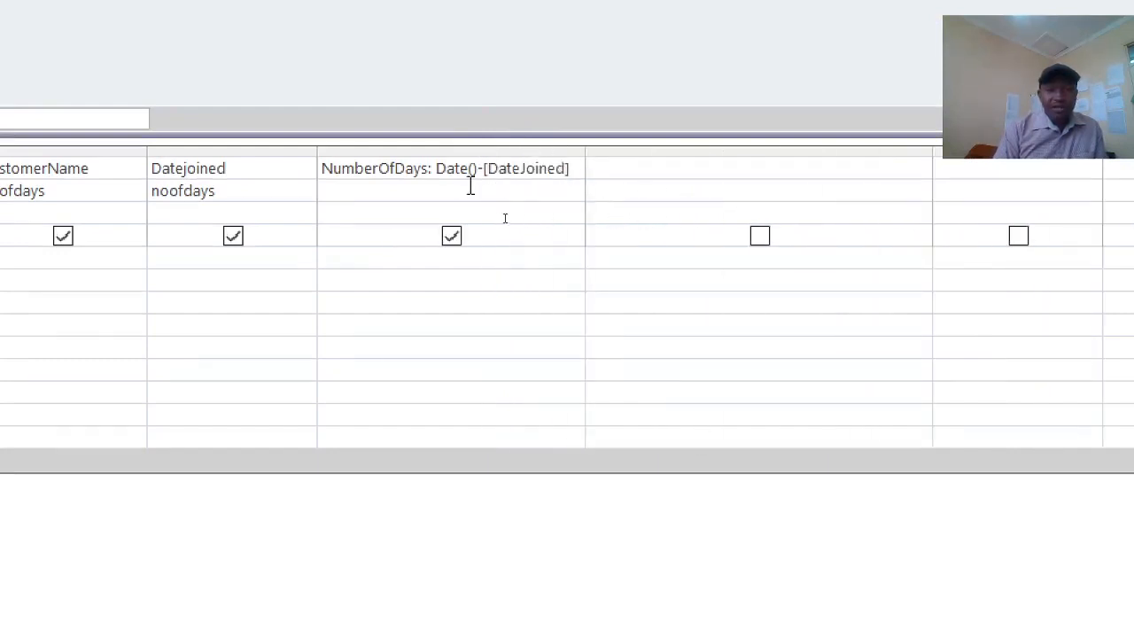
# Name a new calculated field NUMBEROF_DAYS, followed by a colon, in the first empty column after NumberOfDays
pyautogui.click(616, 172)
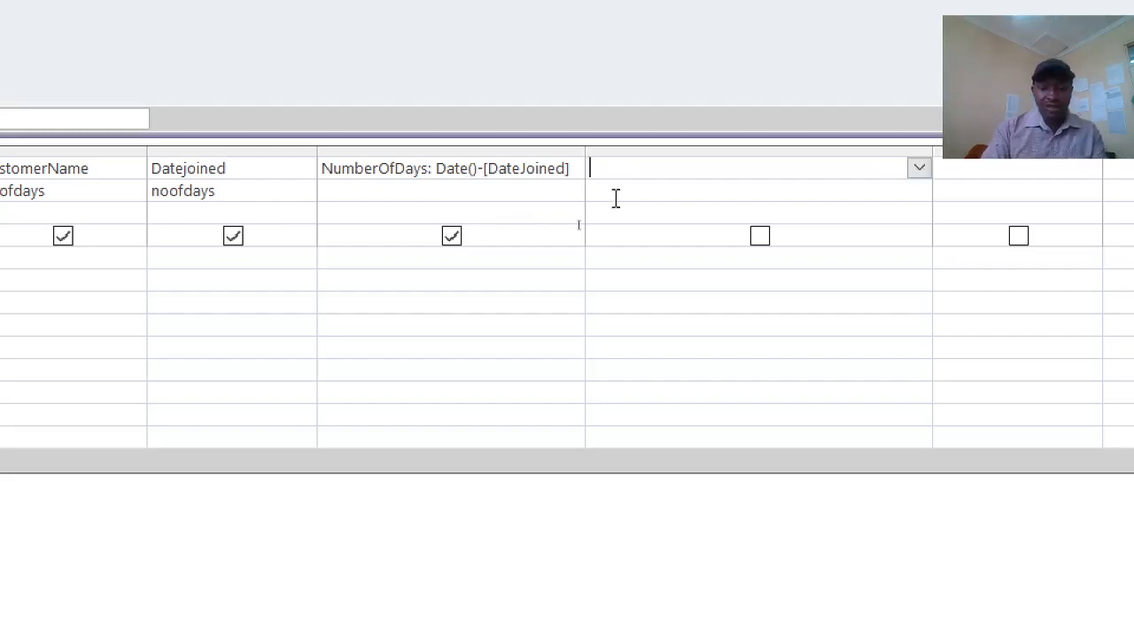
pyautogui.write('NUMBER')
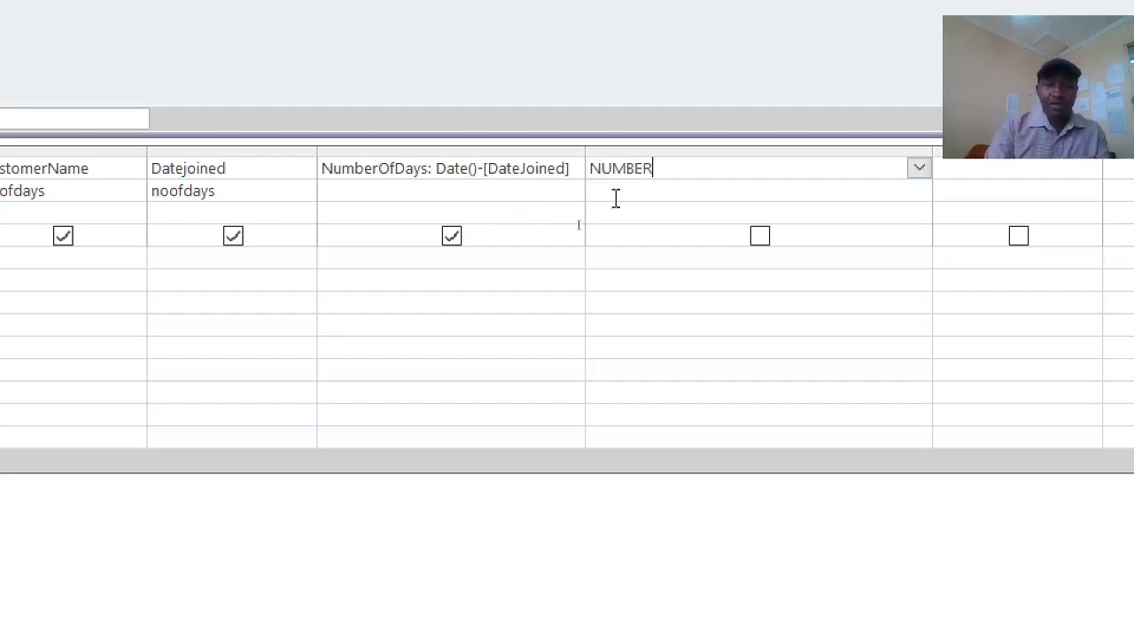
pyautogui.write('OFDAYS')
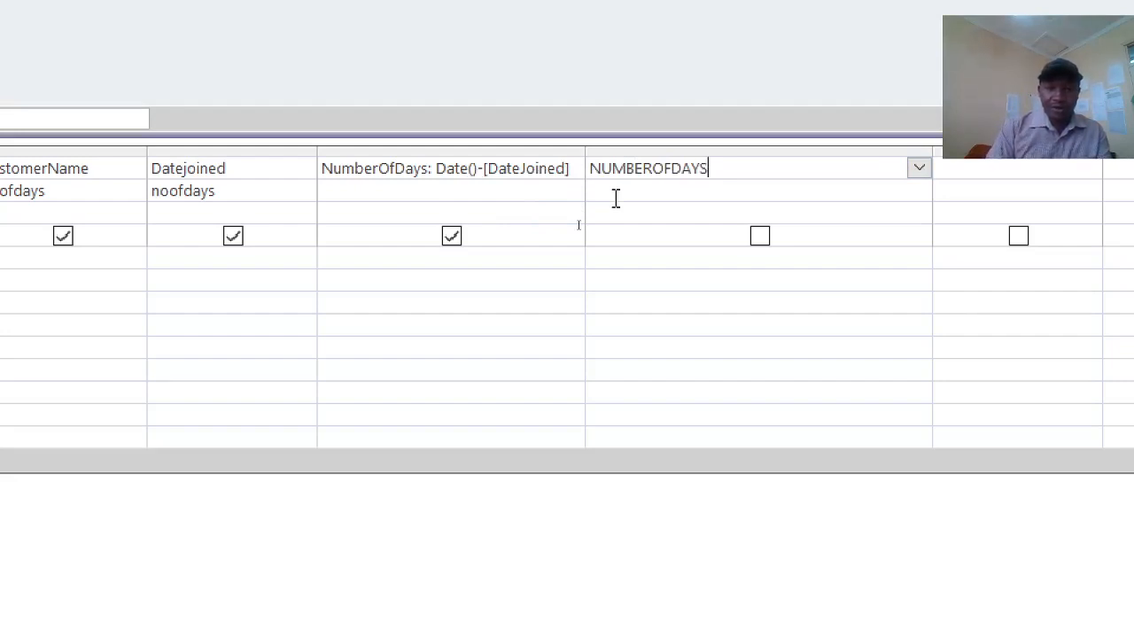
pyautogui.click(673, 166)
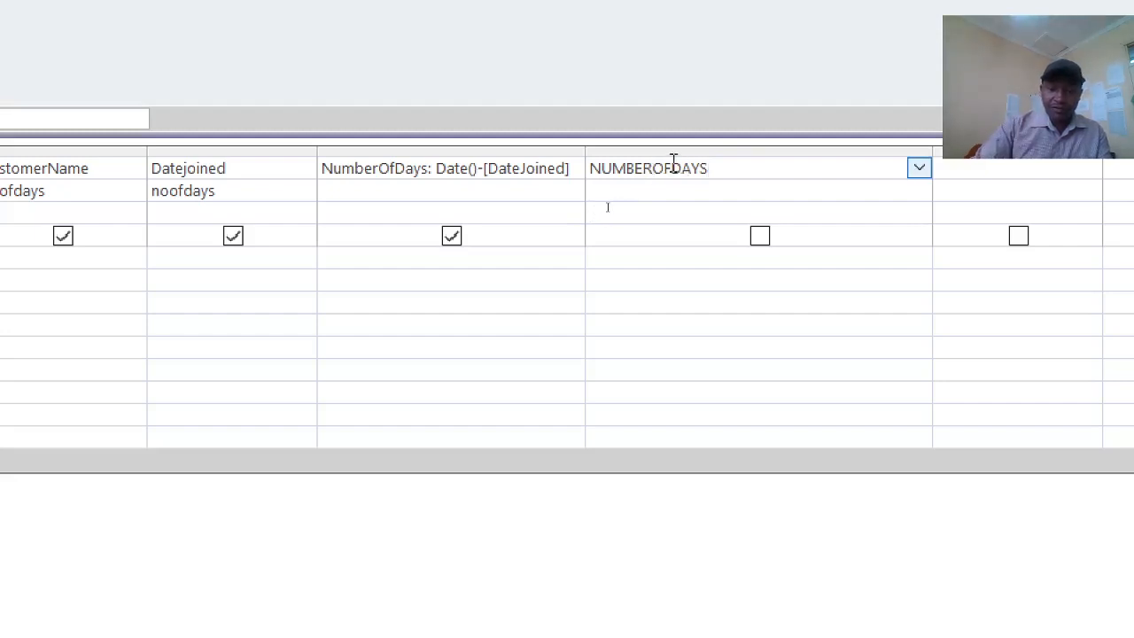
pyautogui.write('_')
pyautogui.click(716, 168)
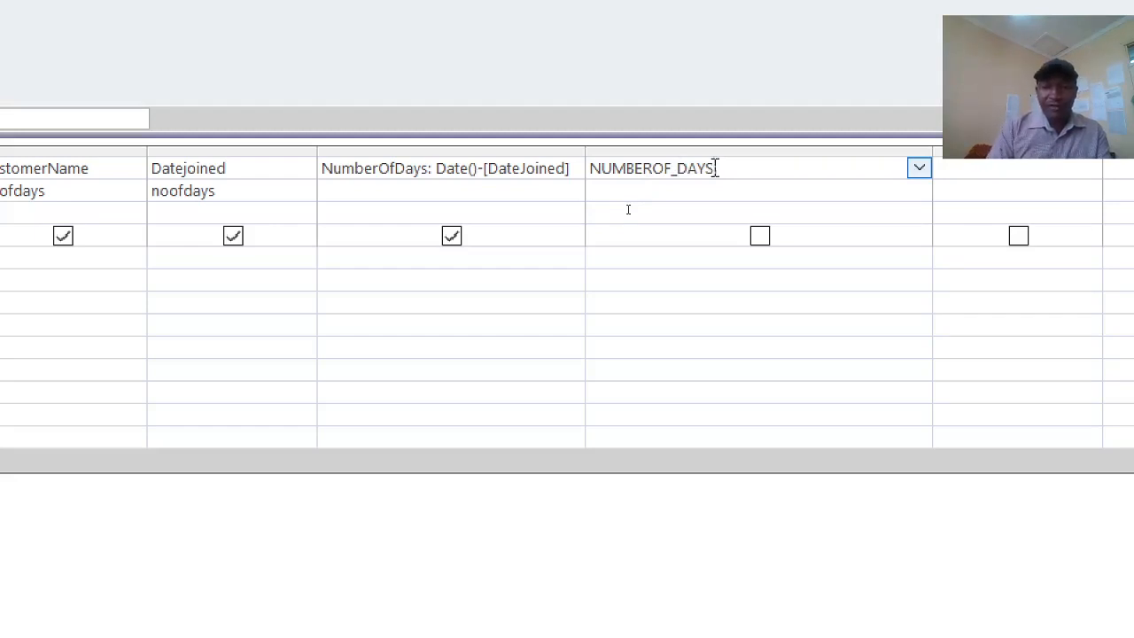
pyautogui.write(':')
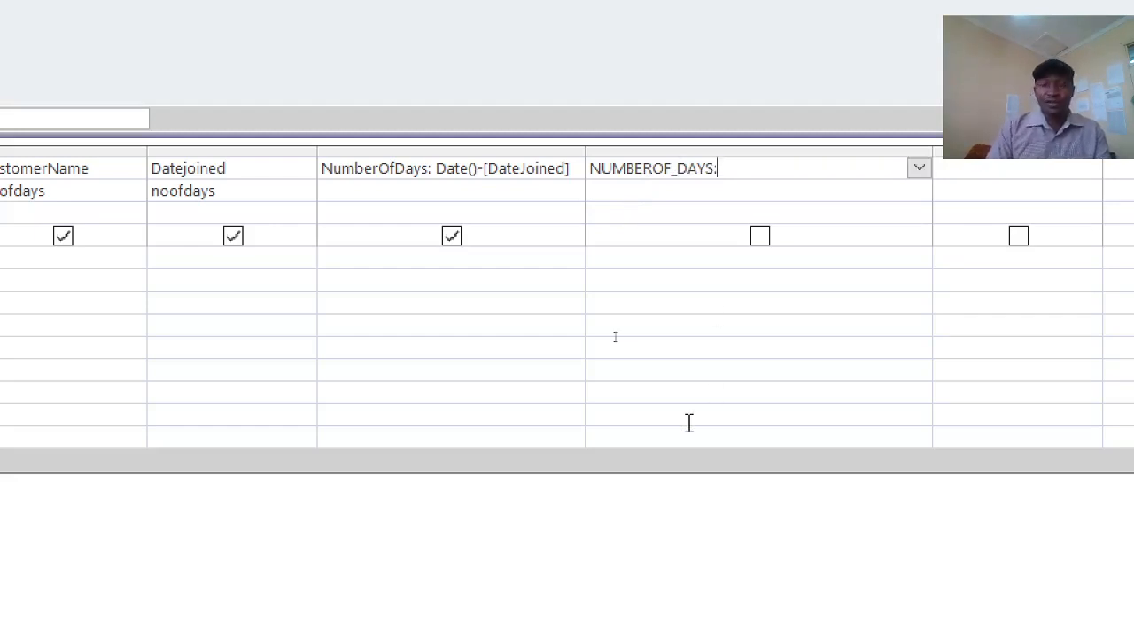
# Begin the NUMBEROF_DAYS expression with the DateDiff function and its opening parenthesis
pyautogui.write('D')
pyautogui.write('sa')
pyautogui.press('BackSpace')
pyautogui.press('BackSpace')
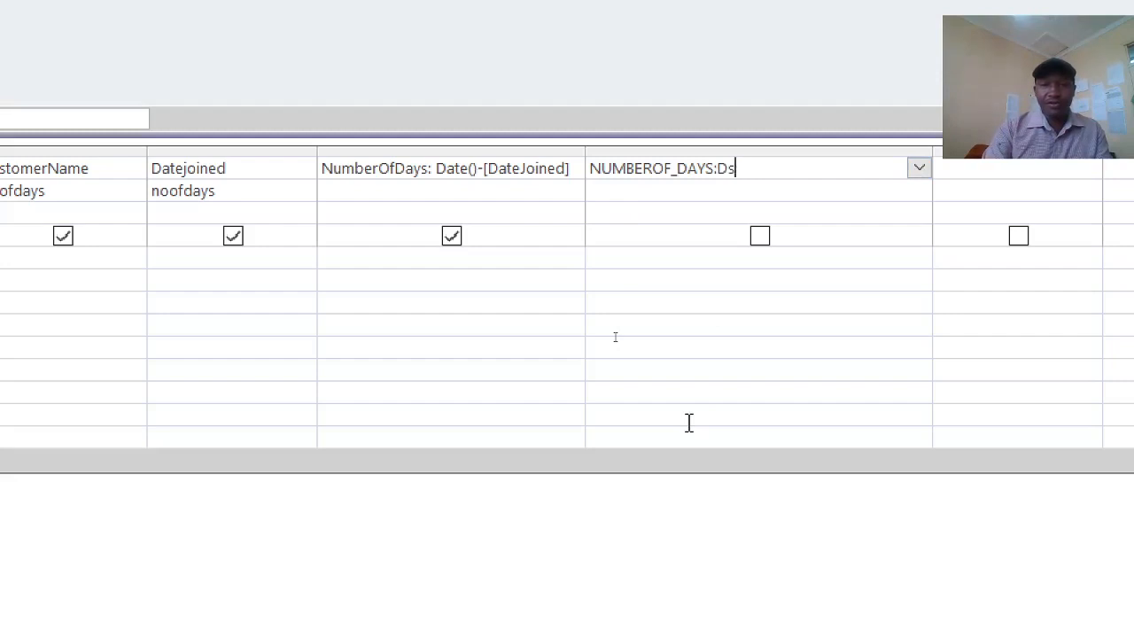
pyautogui.write('ate')
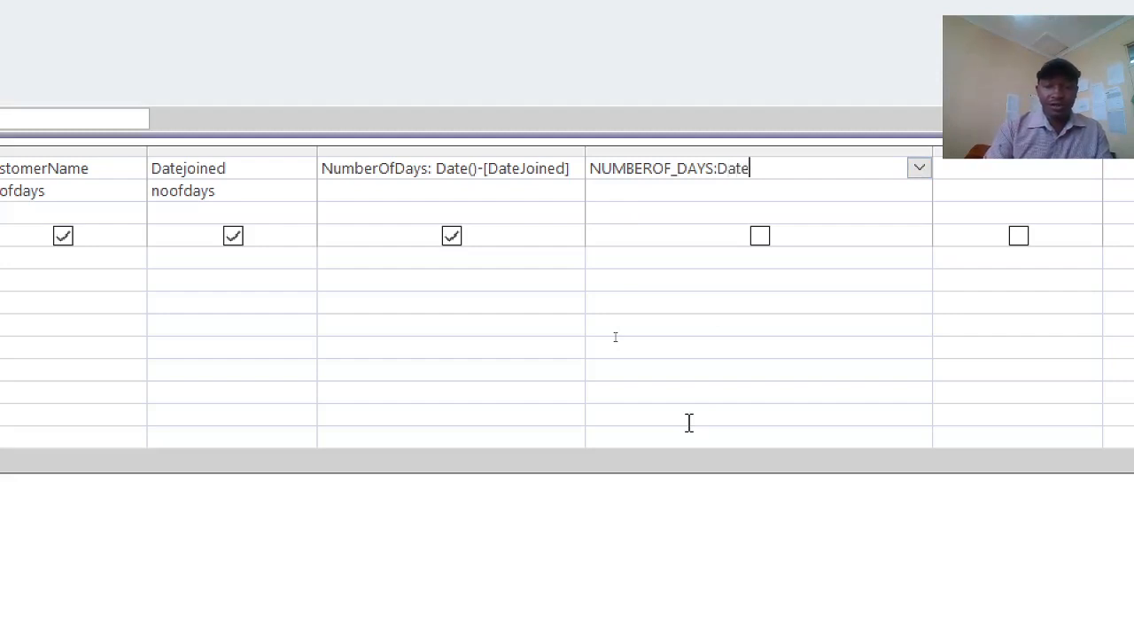
pyautogui.write('d')
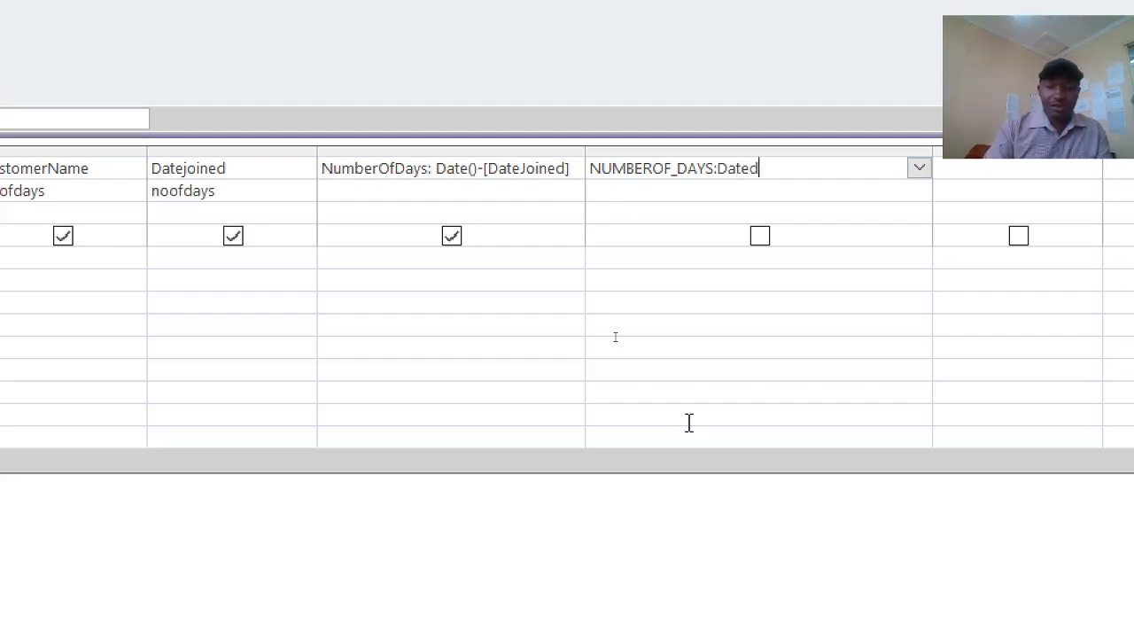
pyautogui.press('BackSpace')
pyautogui.write('D')
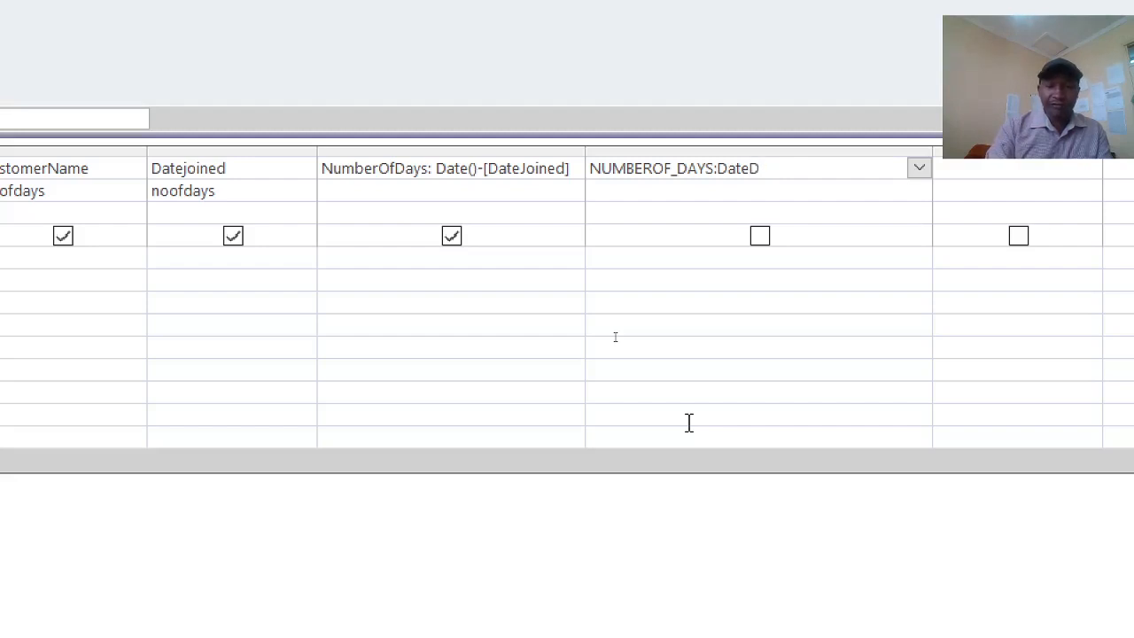
pyautogui.write('IIF')
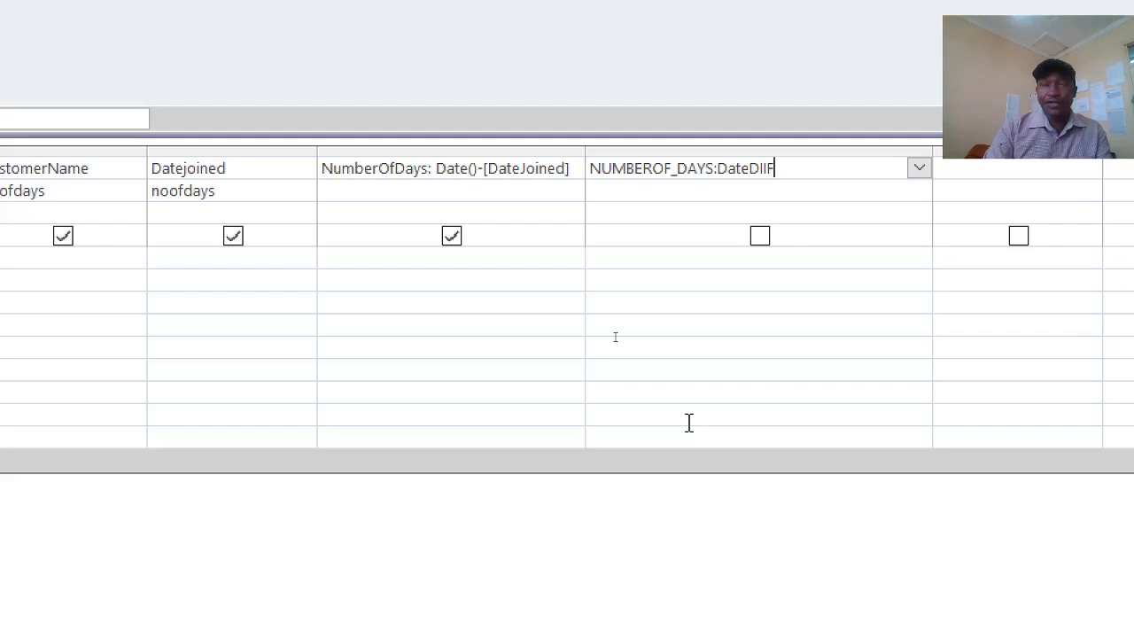
pyautogui.press('BackSpace')
pyautogui.press('BackSpace')
pyautogui.write('FF')
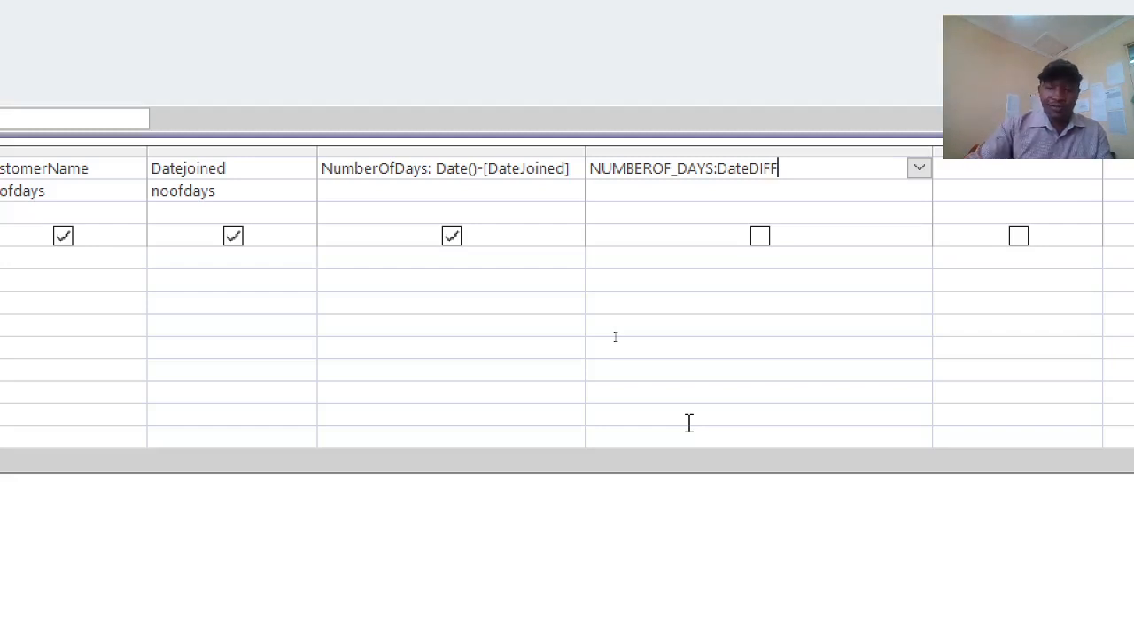
pyautogui.write('(')
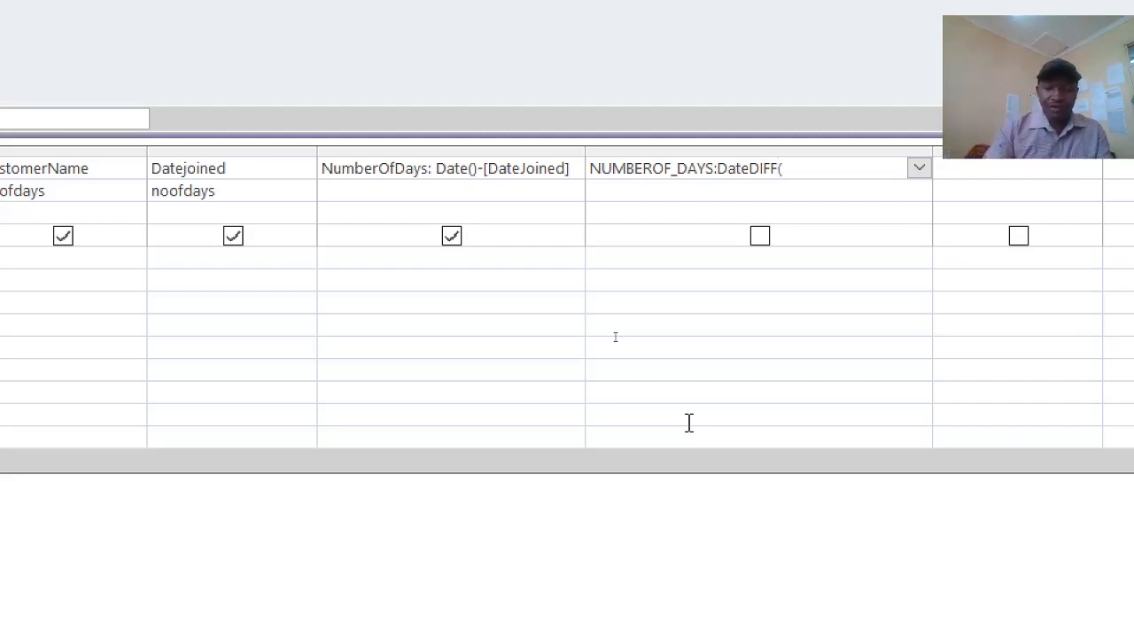
# Enter "d" in quotation marks as the DateDiff interval, followed by a comma
pyautogui.write('@')
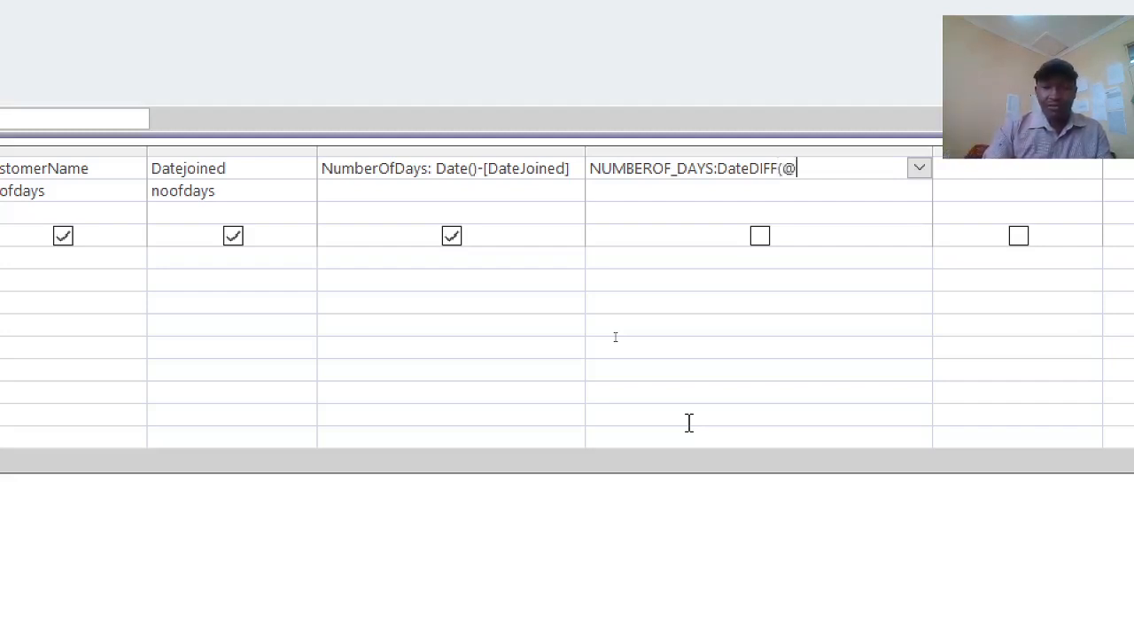
pyautogui.press('BackSpace')
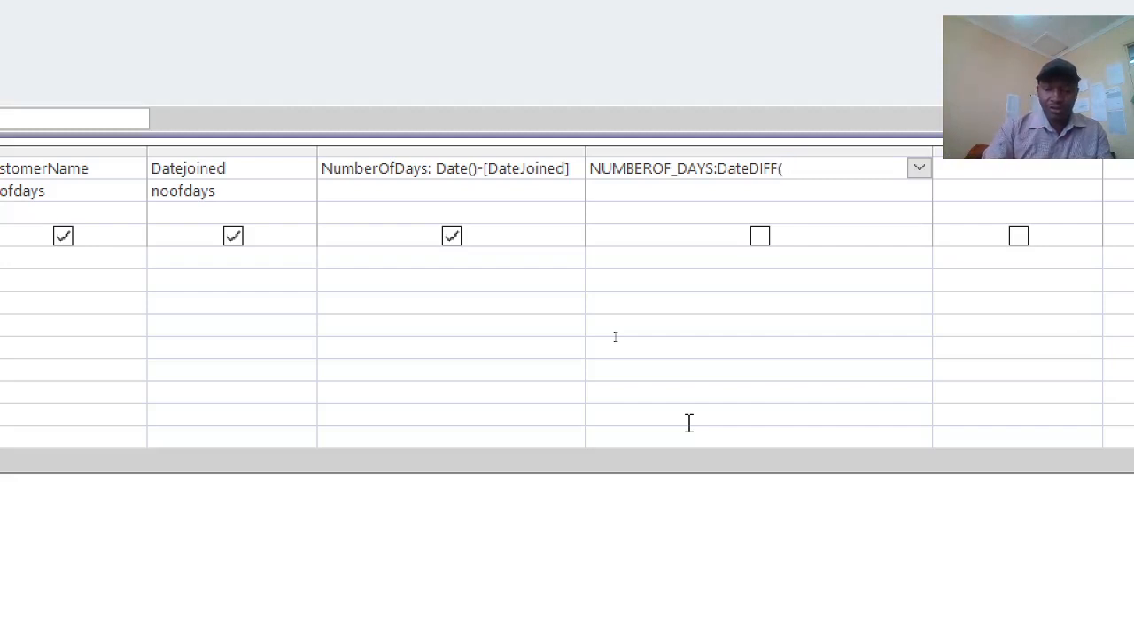
pyautogui.write(':')
pyautogui.press('BackSpace')
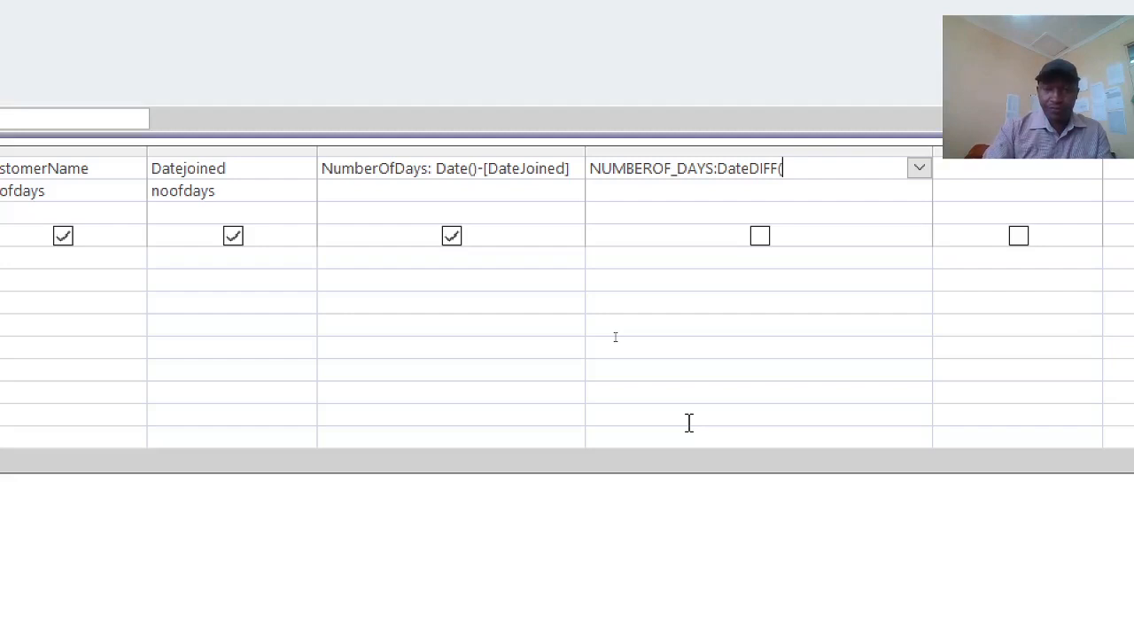
pyautogui.write('""')
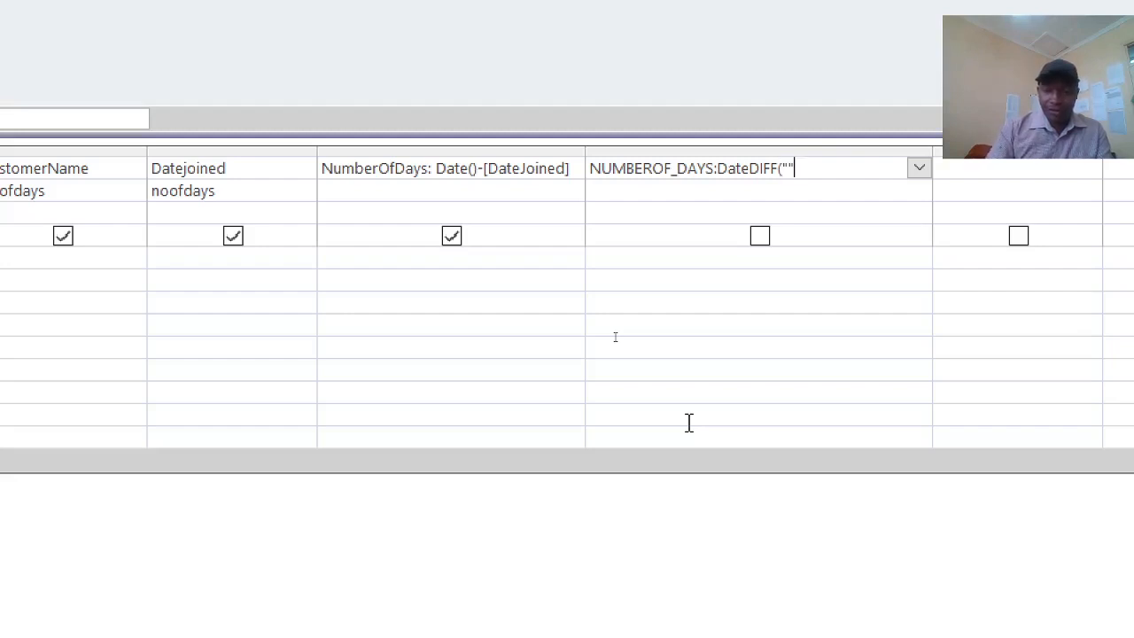
pyautogui.press('Left')
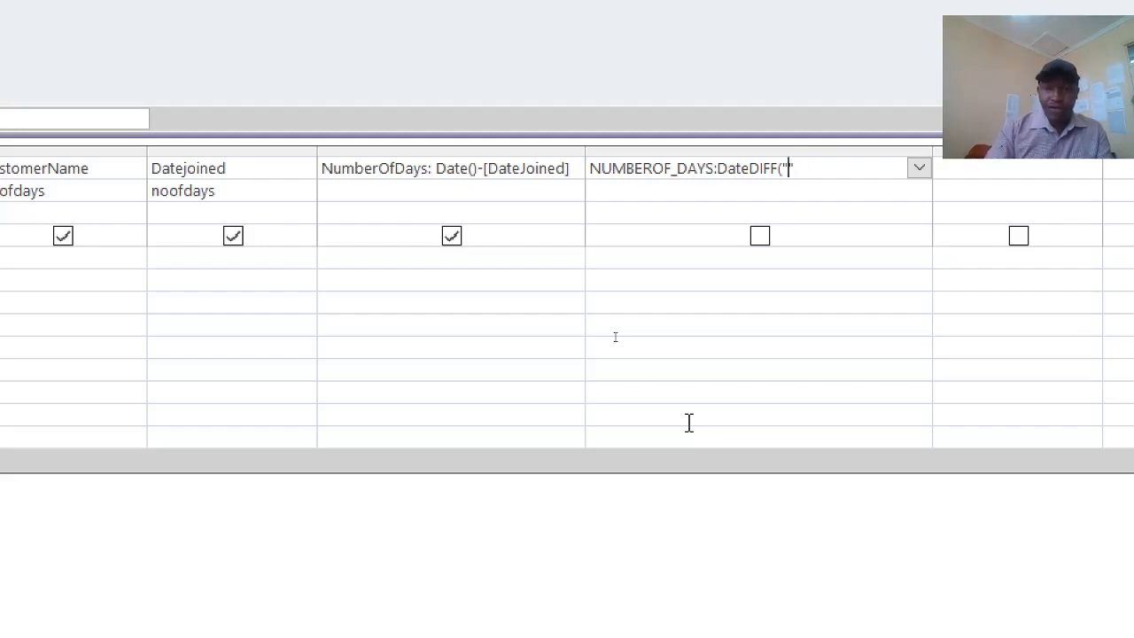
pyautogui.write('d')
pyautogui.press('Right')
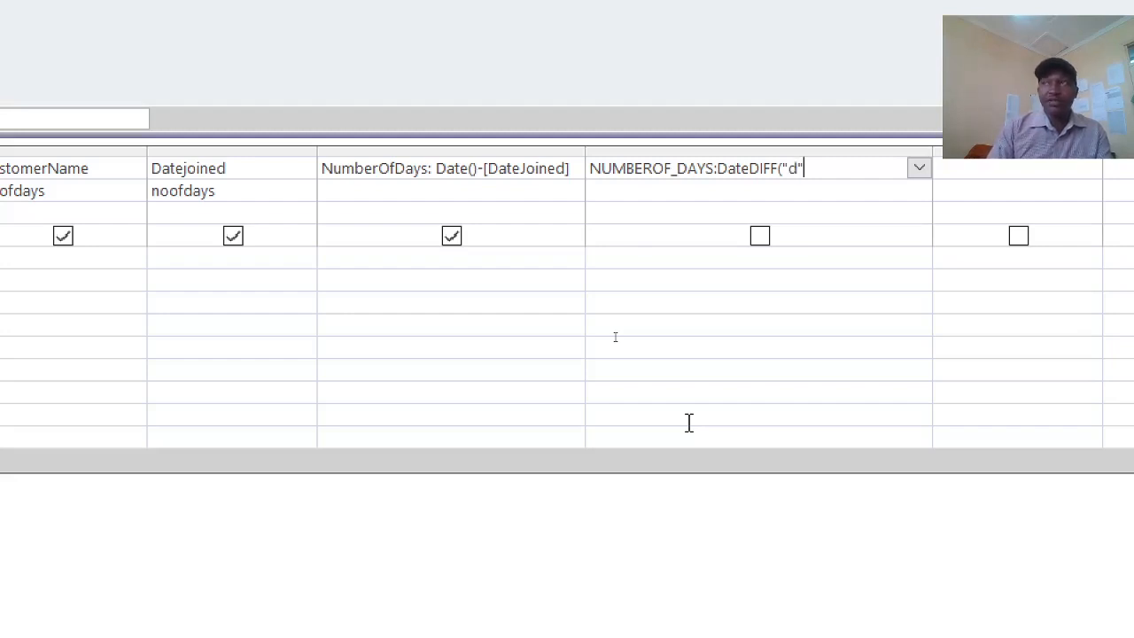
pyautogui.write(',')
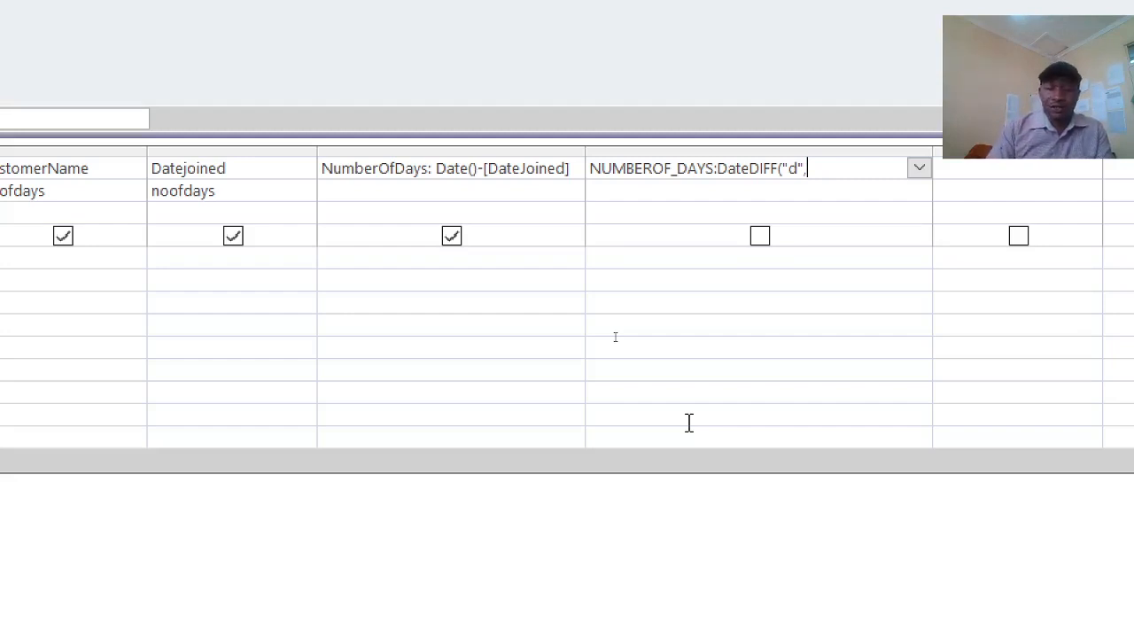
# Enter the [DateJoined] field in square brackets as the start date argument of DateDiff
pyautogui.write('[]')
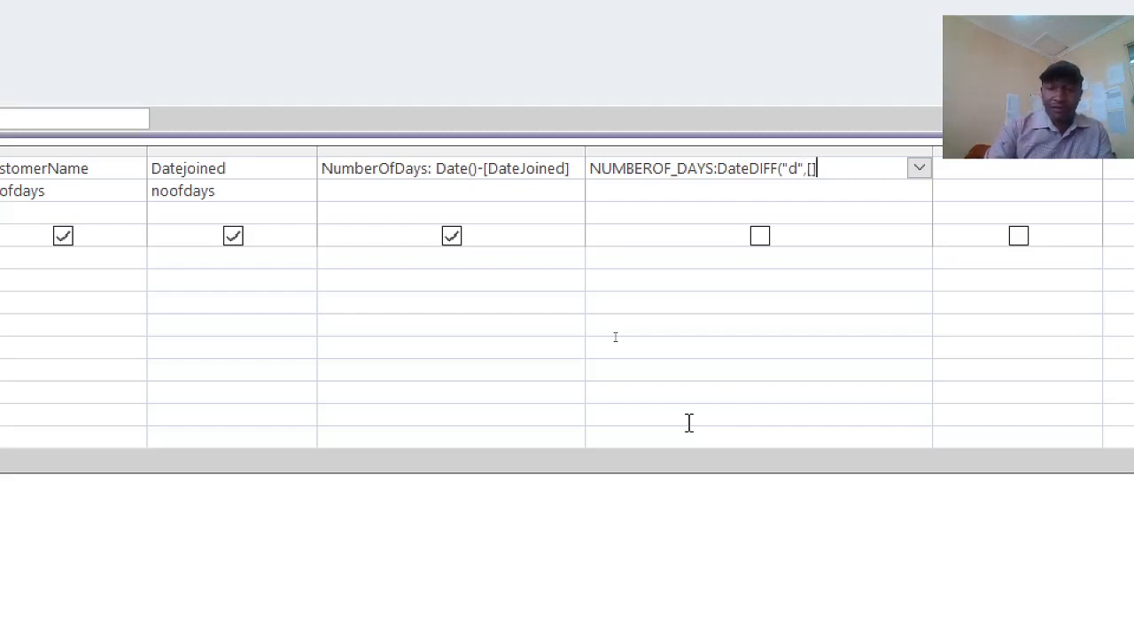
pyautogui.press('Left')
pyautogui.write('dA')
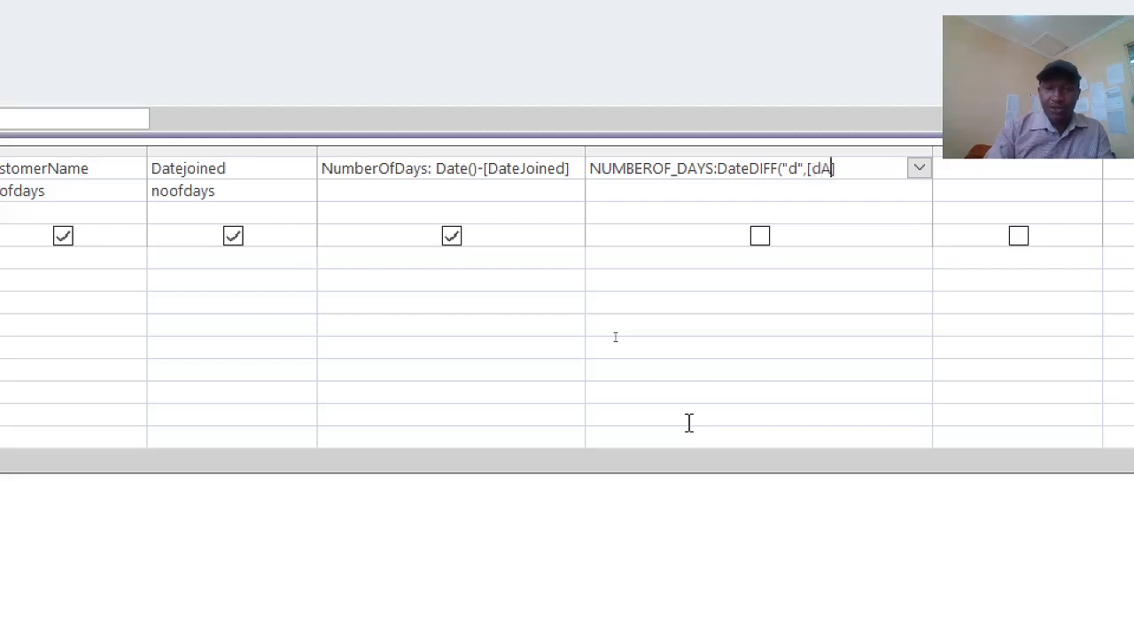
pyautogui.press('BackSpace')
pyautogui.press('BackSpace')
pyautogui.write('Date')
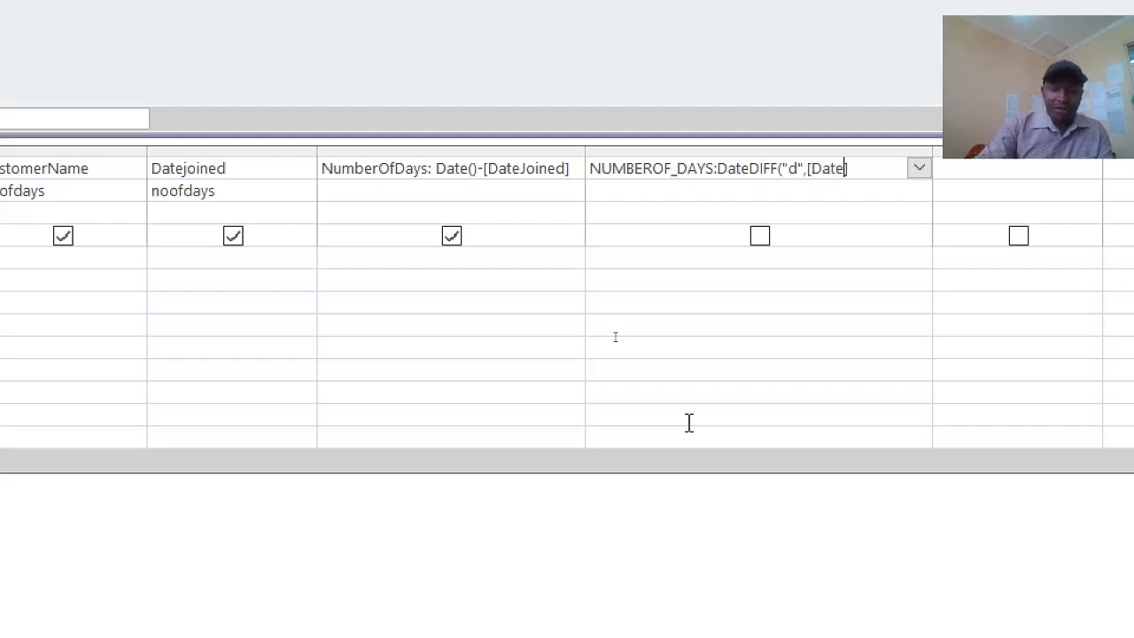
pyautogui.write('Joined')
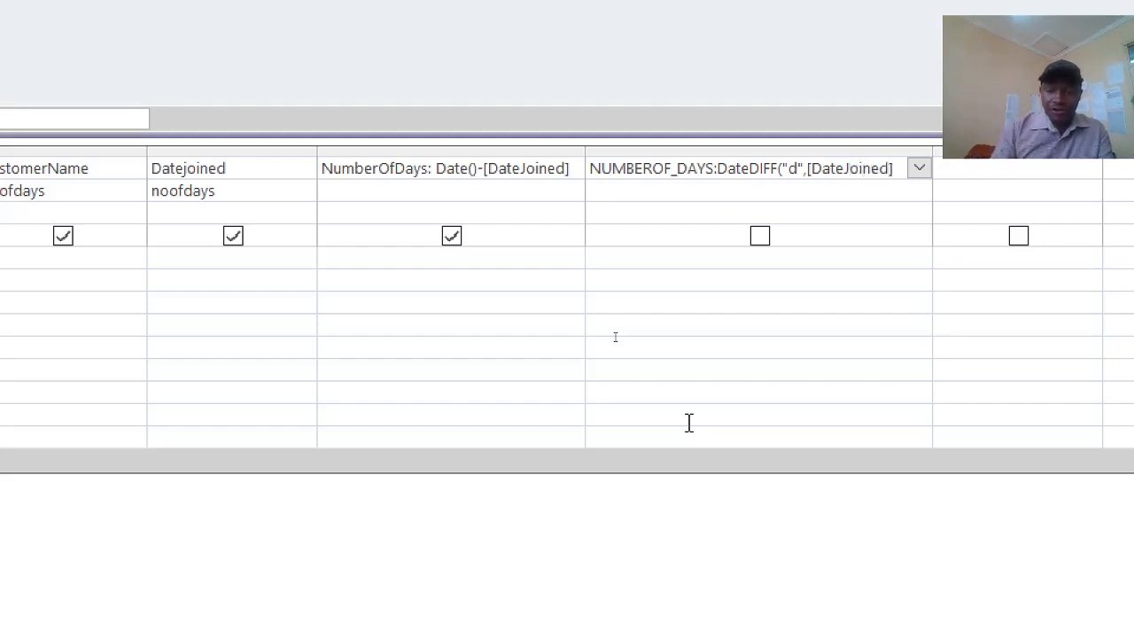
pyautogui.press('Right')
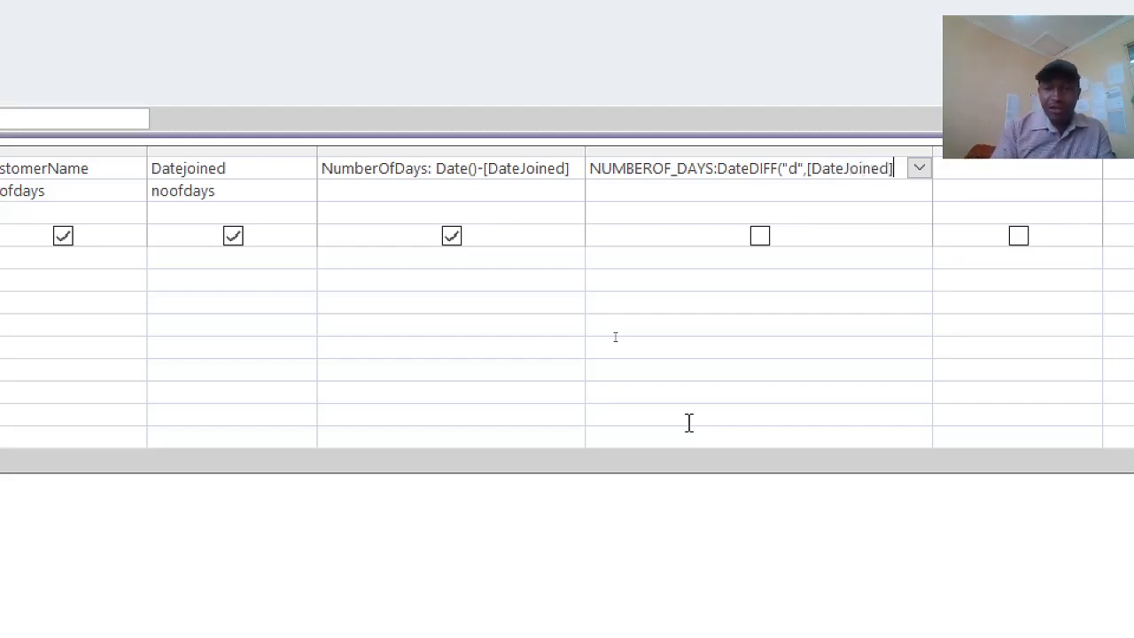
# Add Date() as the end date argument and close the DateDiff expression's parenthesis
pyautogui.write(',')
pyautogui.write('Date')
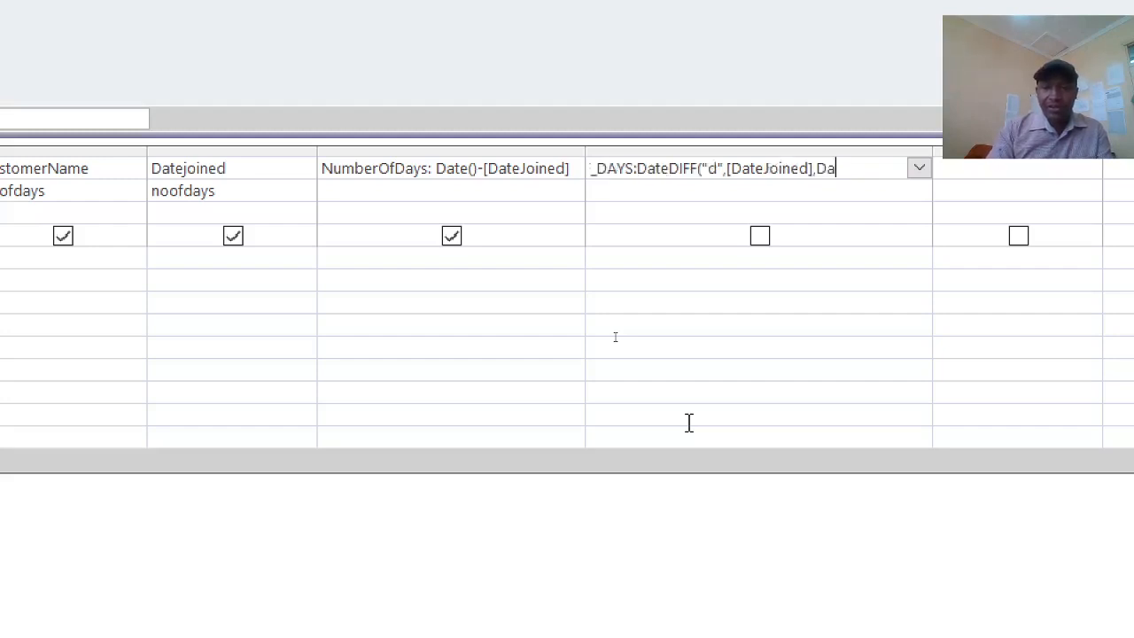
pyautogui.write('()')
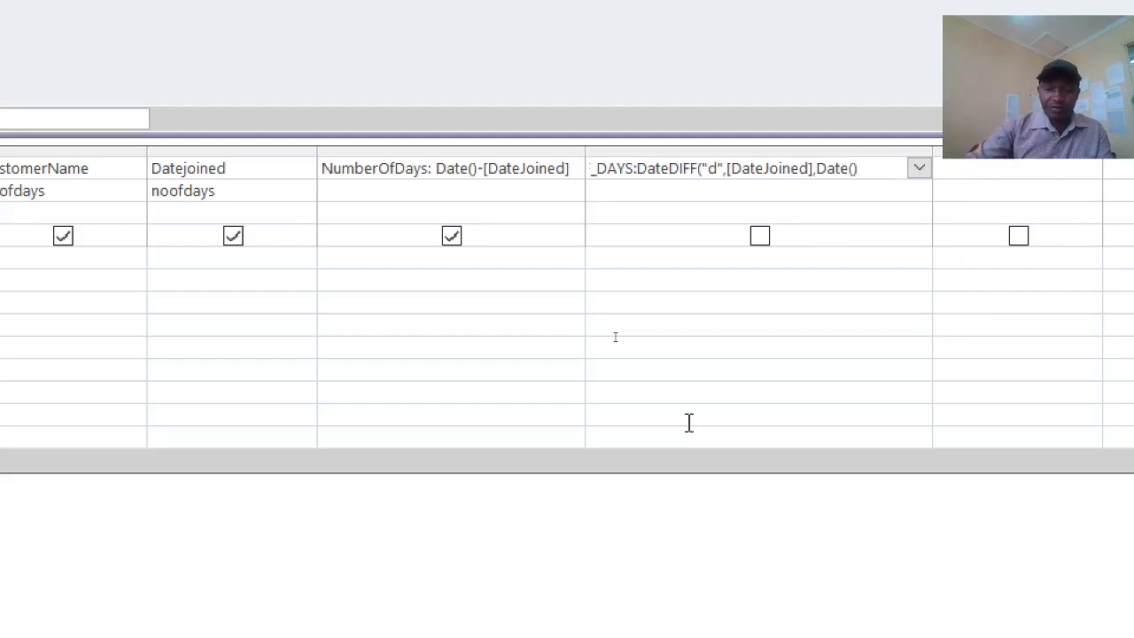
pyautogui.write(')')
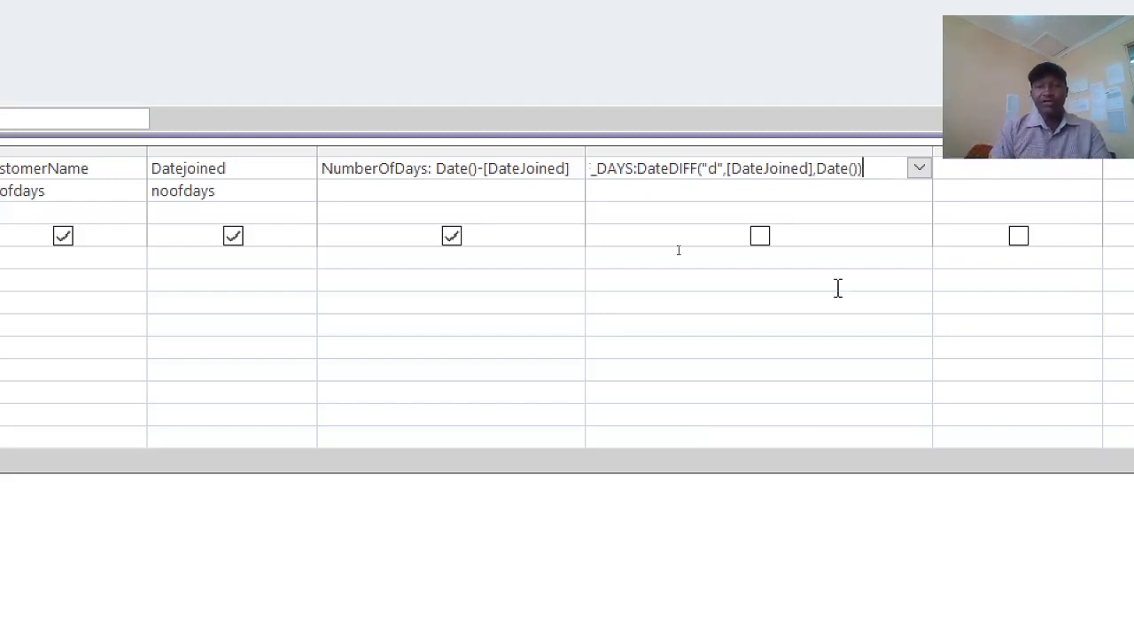
# Set the NUMBEROF_DAYS field to show in the results and widen its column to fit the whole expression
pyautogui.click(757, 228)
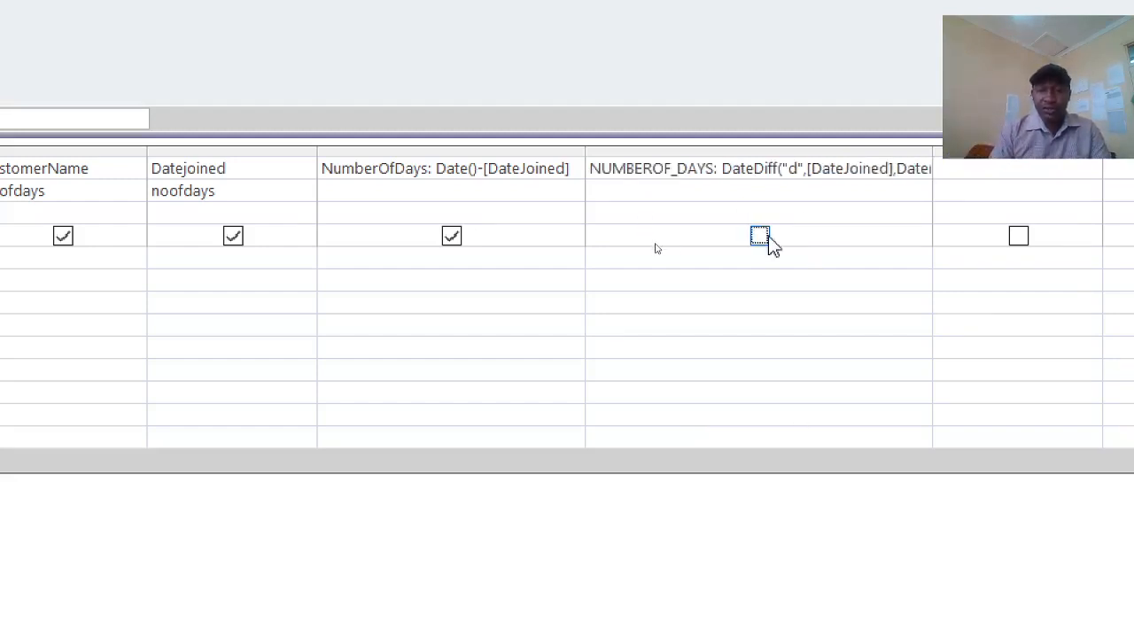
pyautogui.click(762, 237)
pyautogui.moveTo(934, 148); pyautogui.dragTo(990, 165)
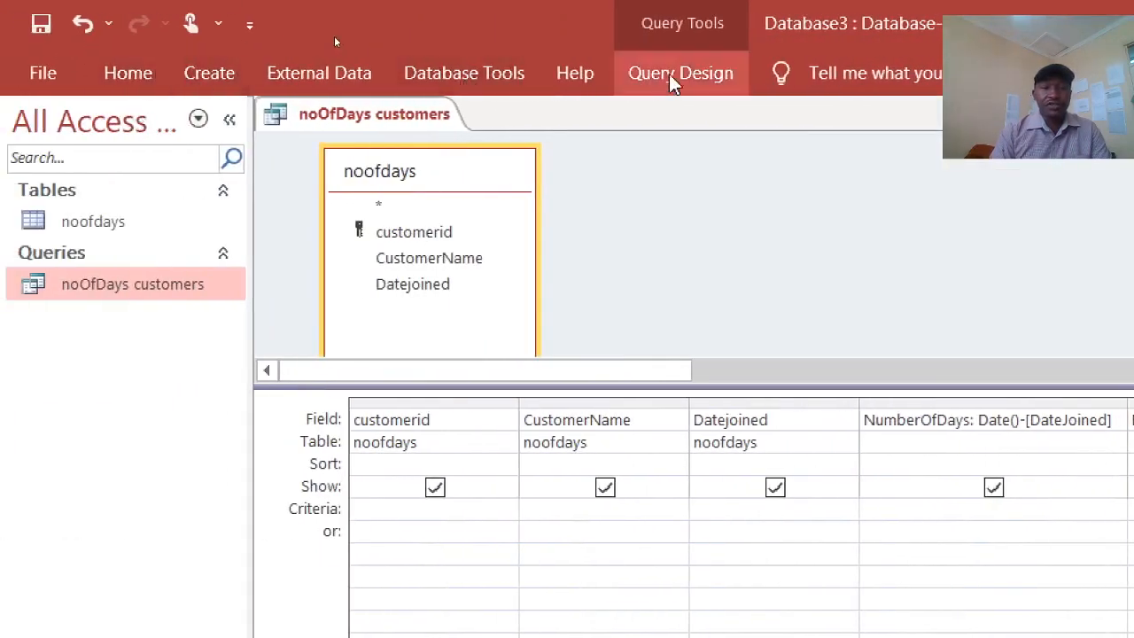
# Run the query to compare the NumberOfDays and NUMBEROF_DAYS columns, and return to Design View
pyautogui.click(671, 76)
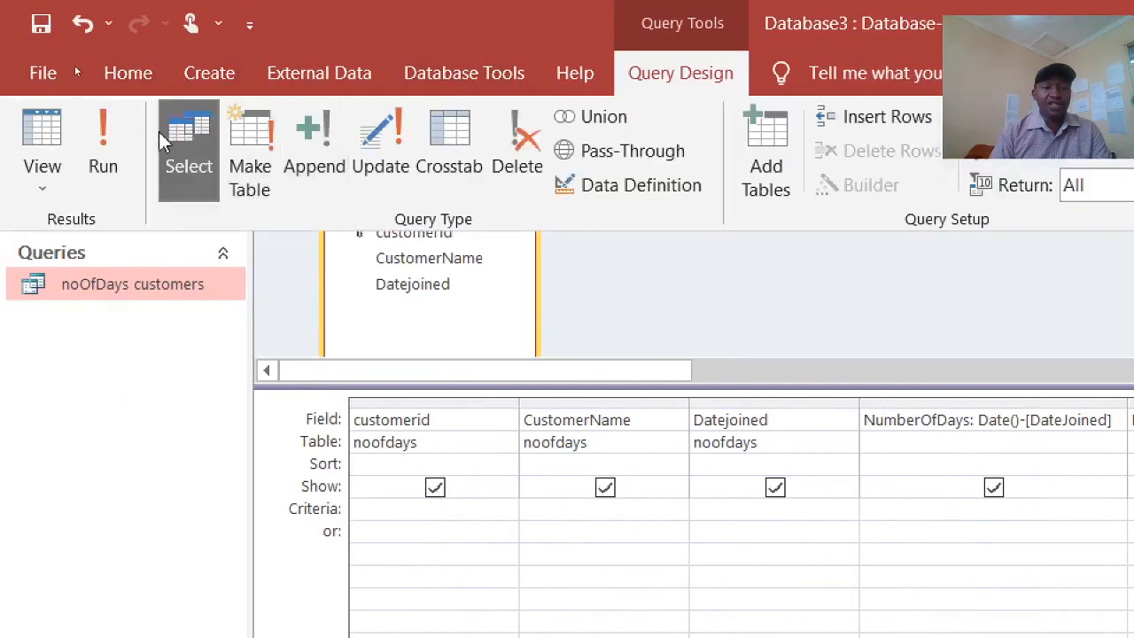
pyautogui.click(129, 133)
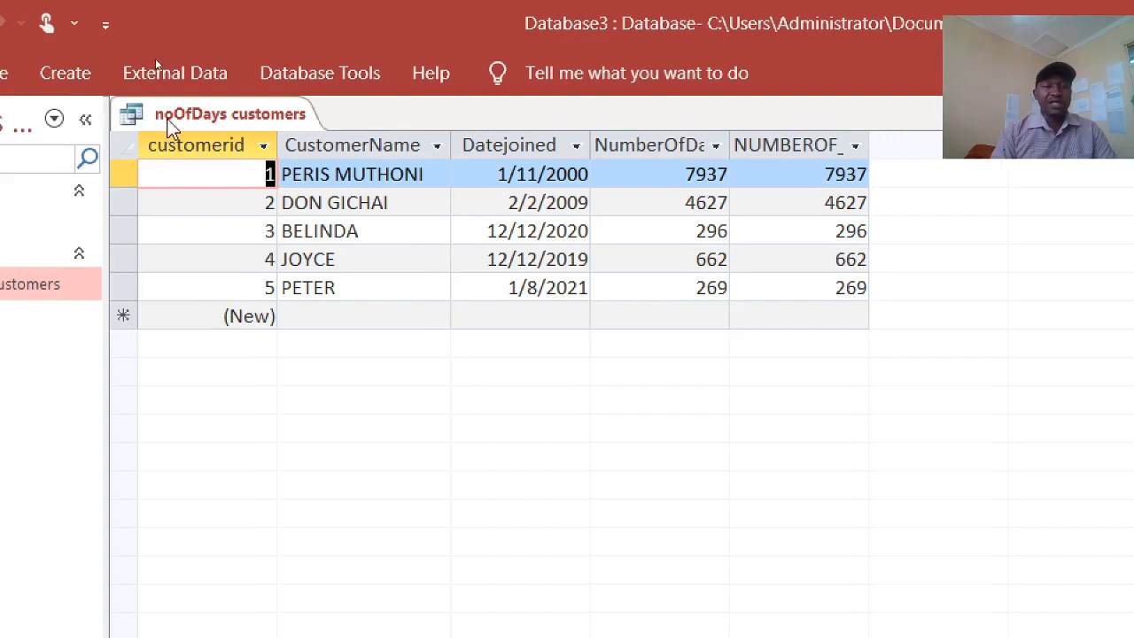
pyautogui.rightClick(108, 123)
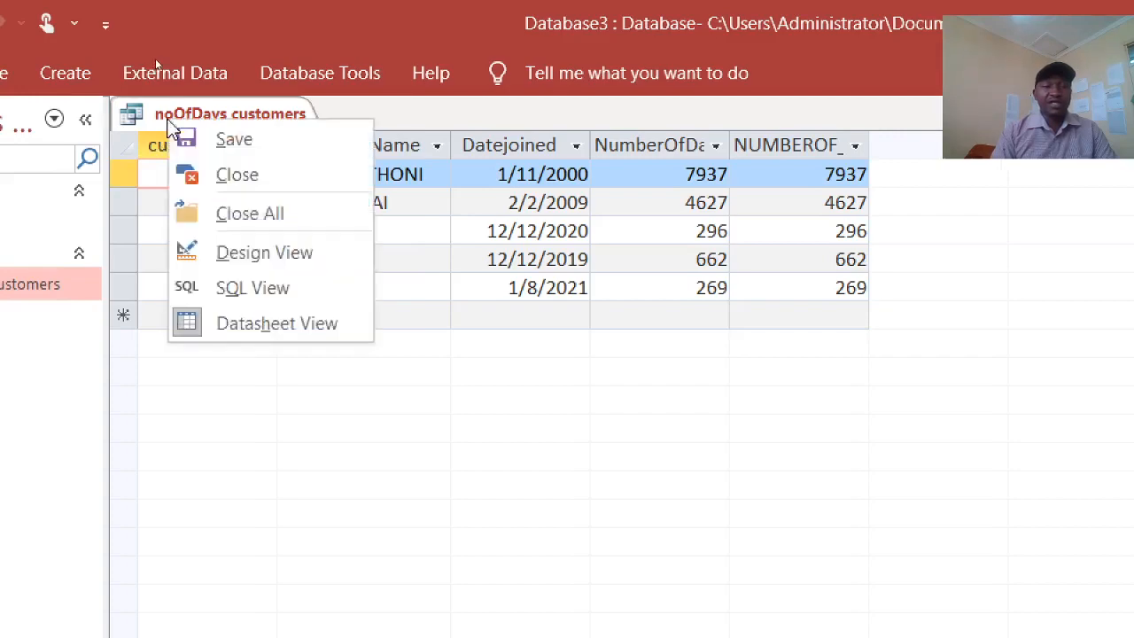
pyautogui.click(281, 262)
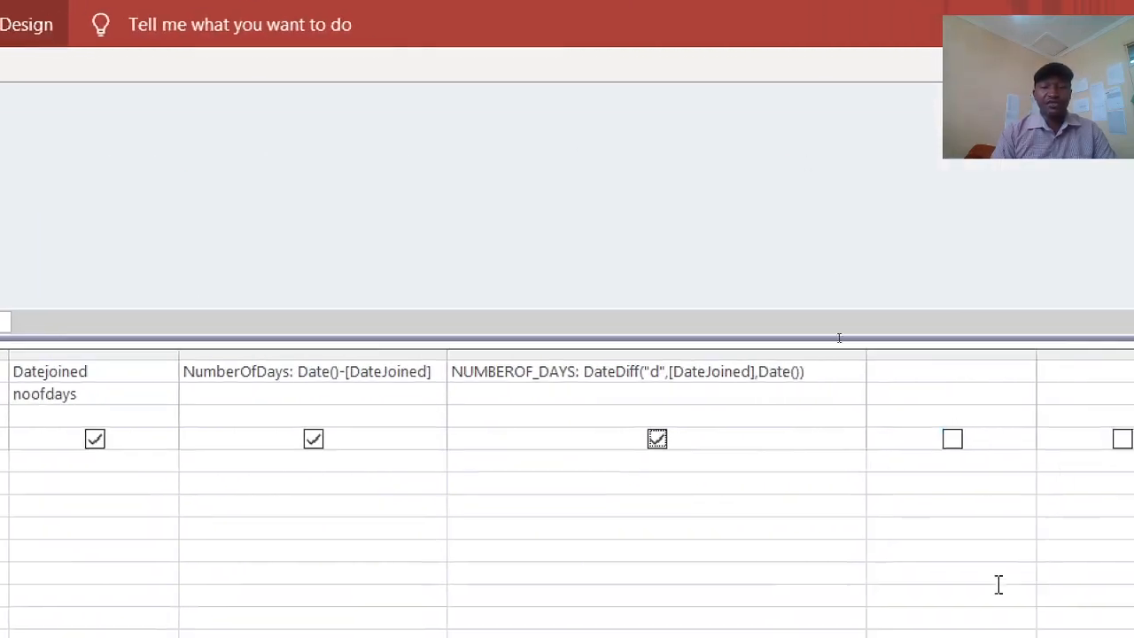